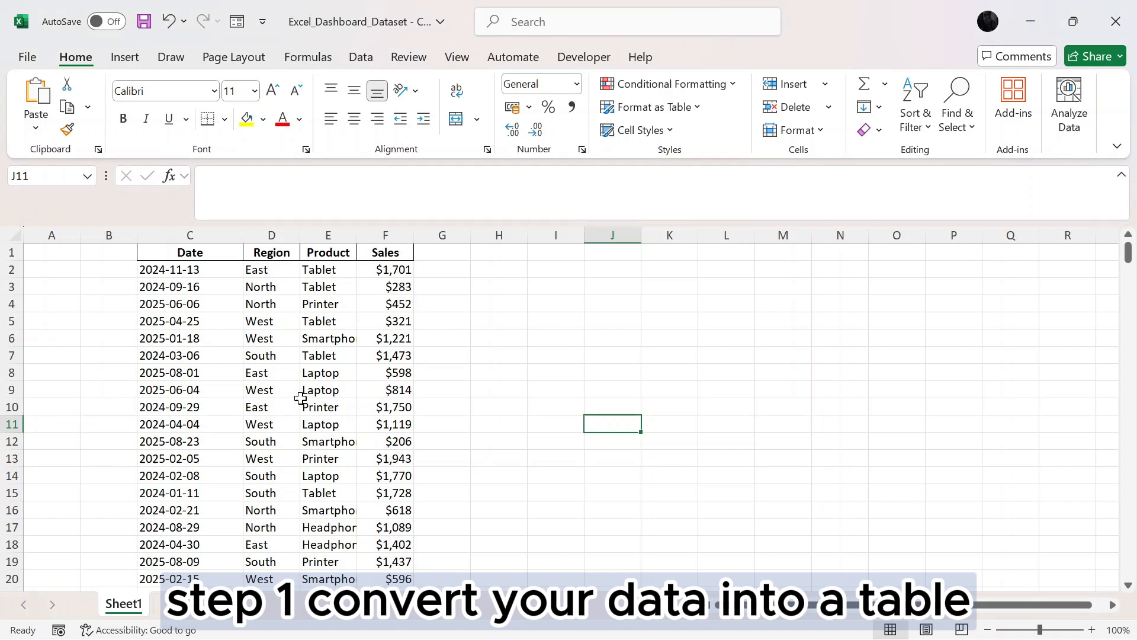
Convert the data range C1:F301 into a table with headers
click(303, 406)
key(ctrl+t)
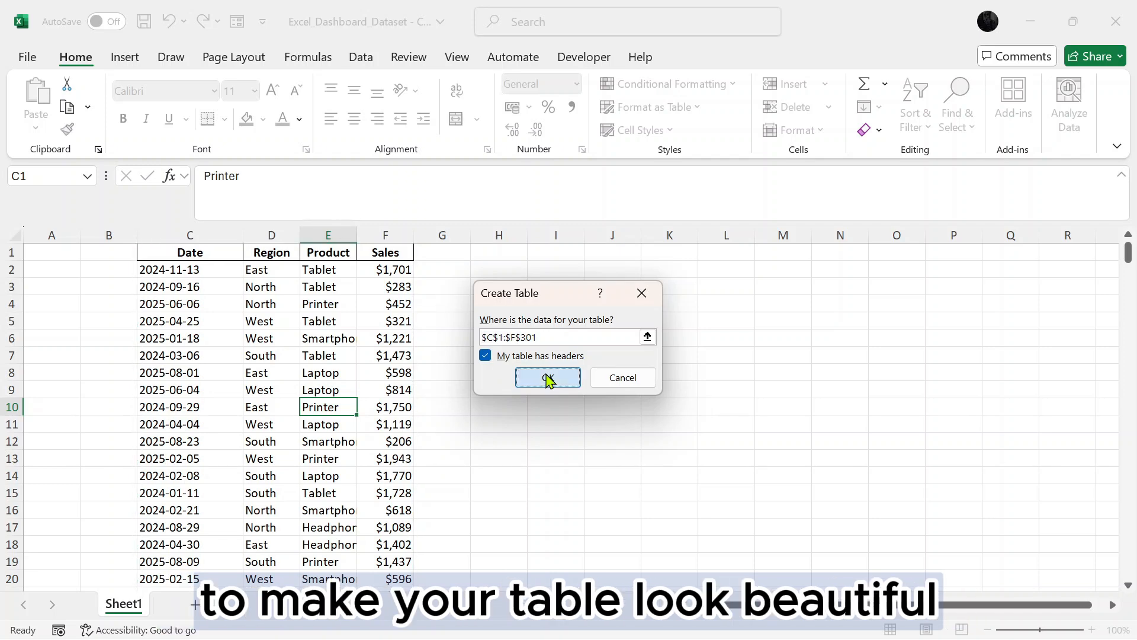
click(548, 377)
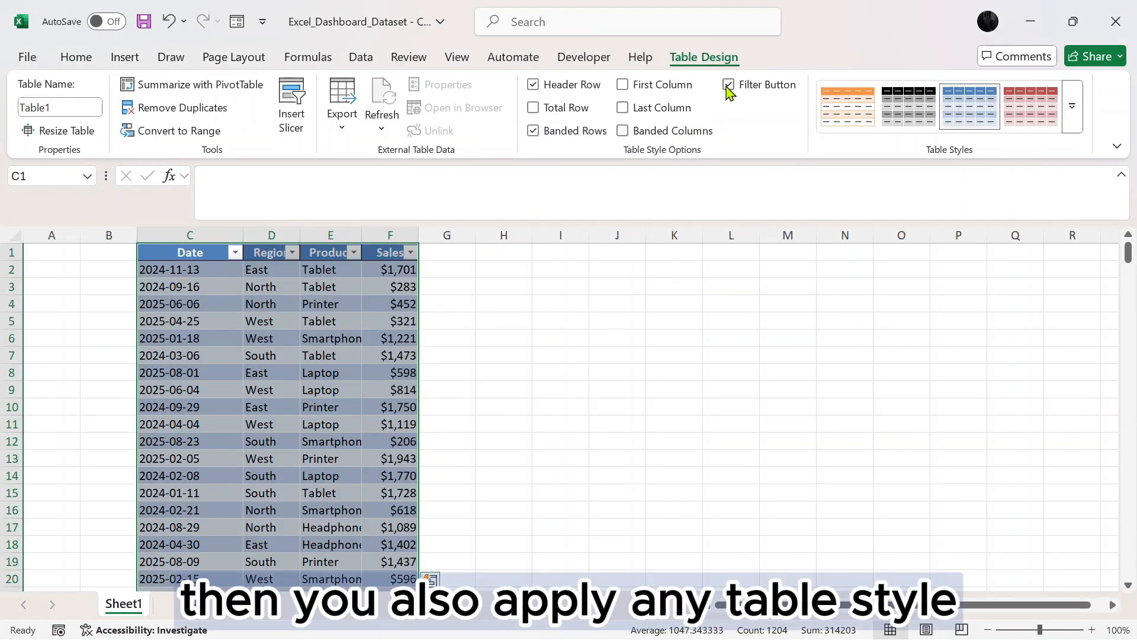
Hide the table's filter buttons and apply the orange banded table style
click(729, 86)
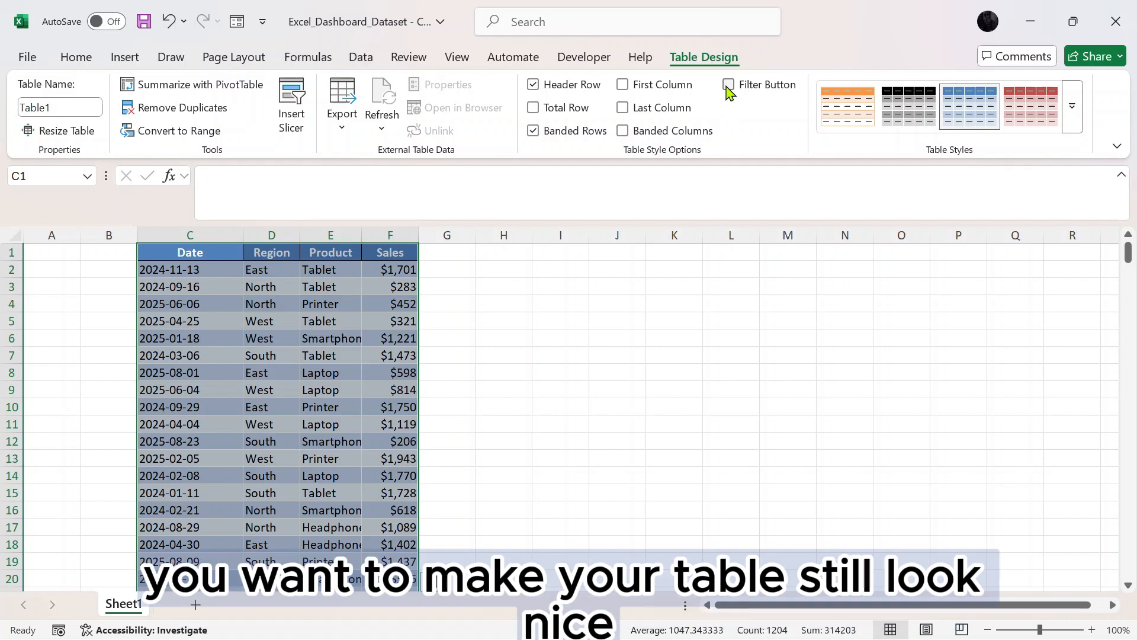
click(866, 122)
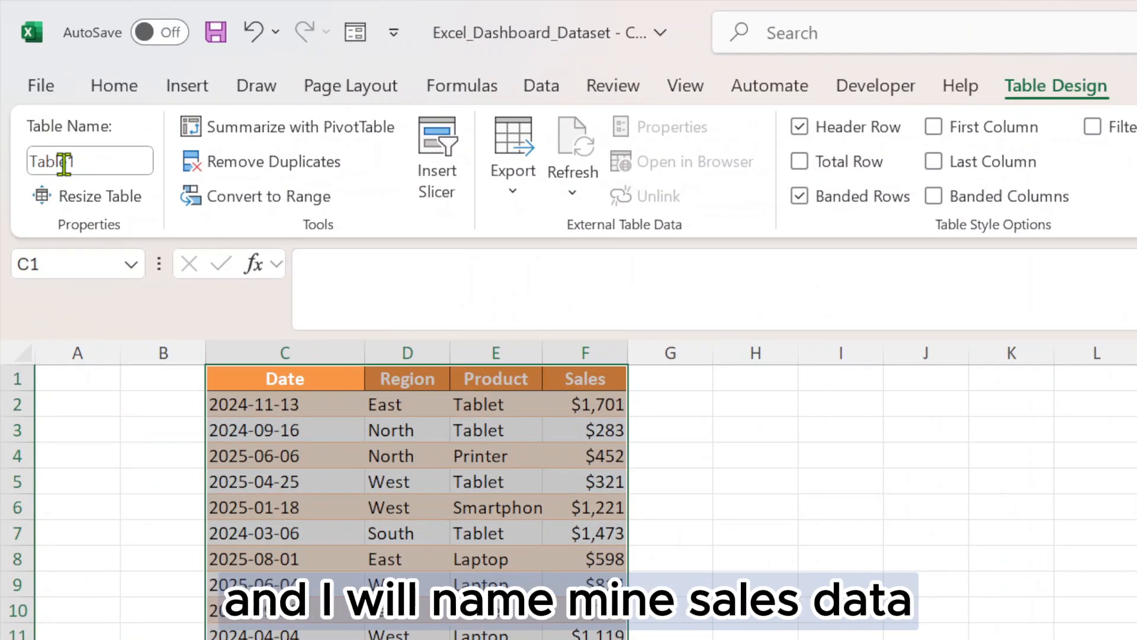
Rename the table as SalesData
click(81, 161)
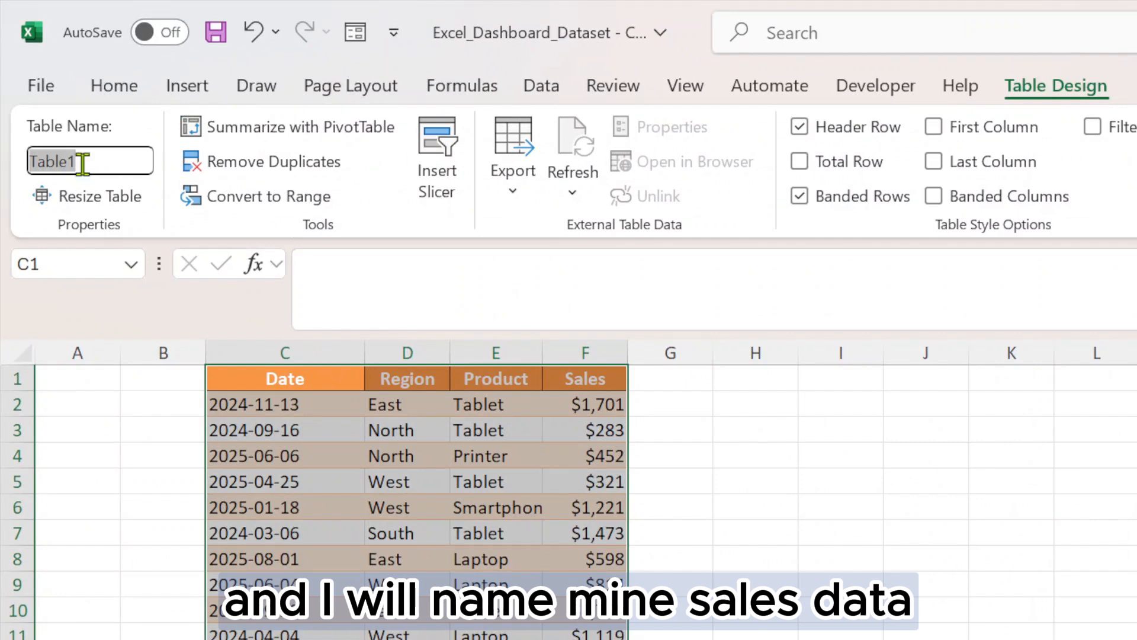
text(S)
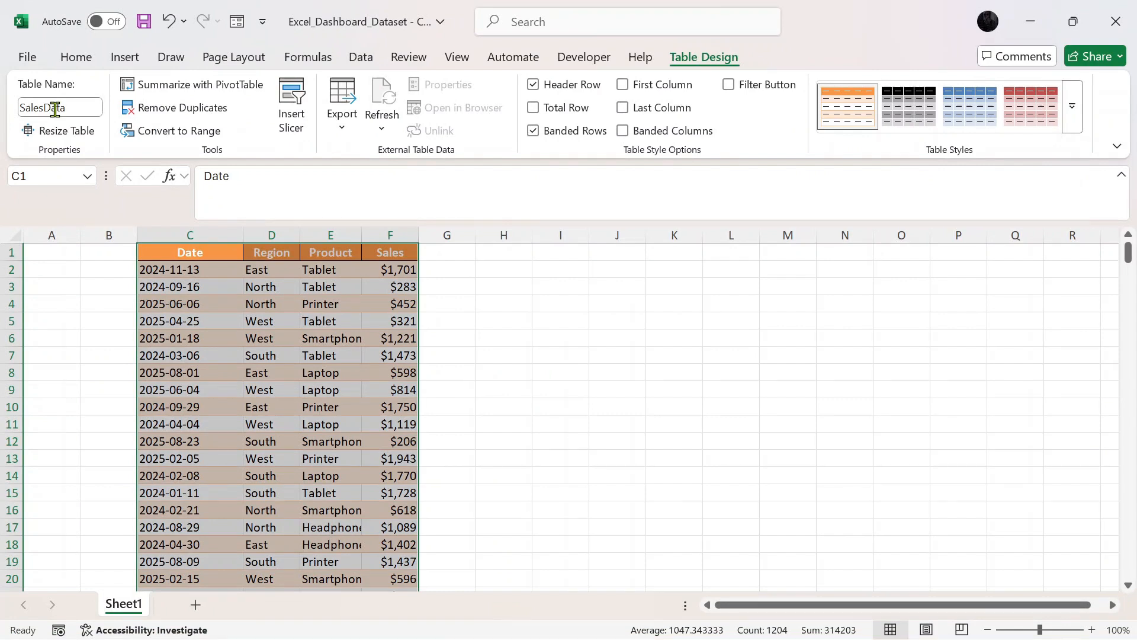
double_click(131, 167)
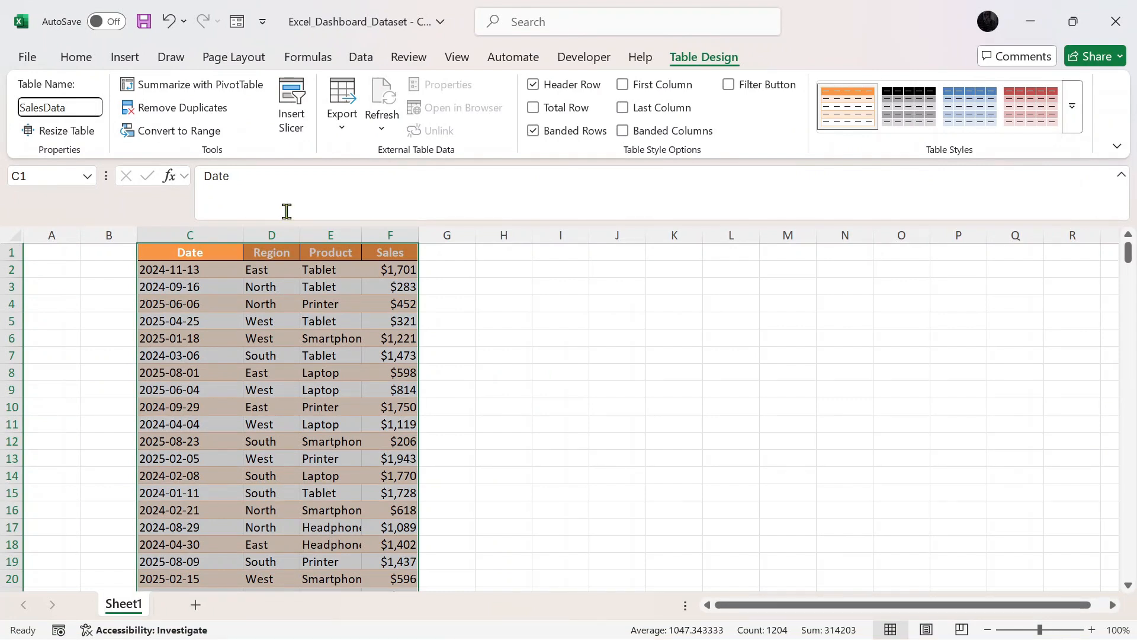
click(496, 370)
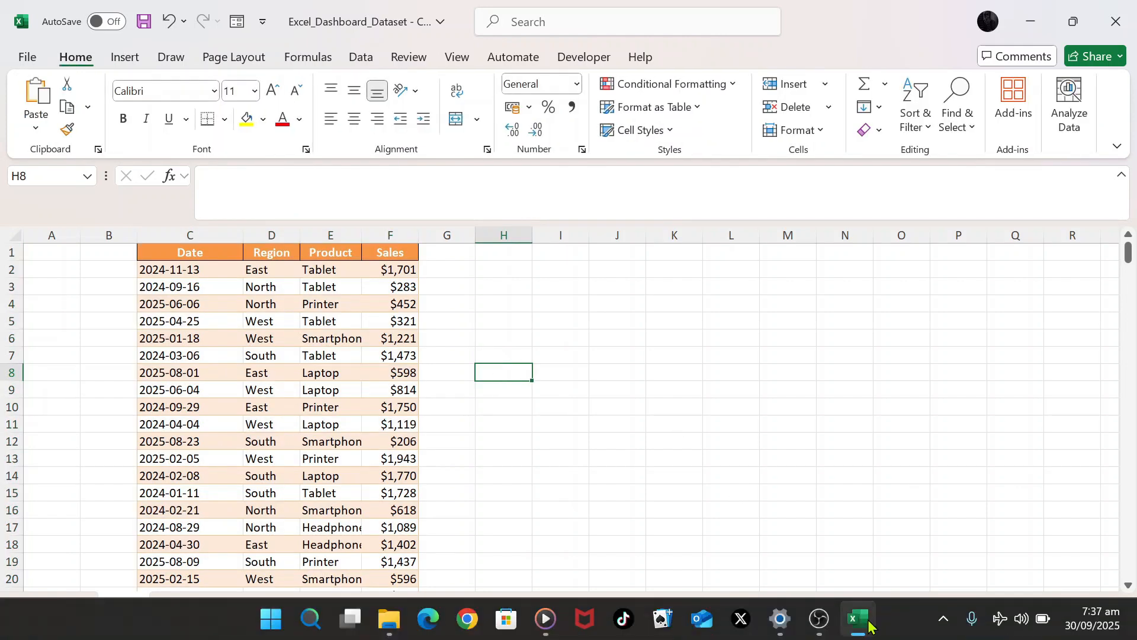
click(821, 620)
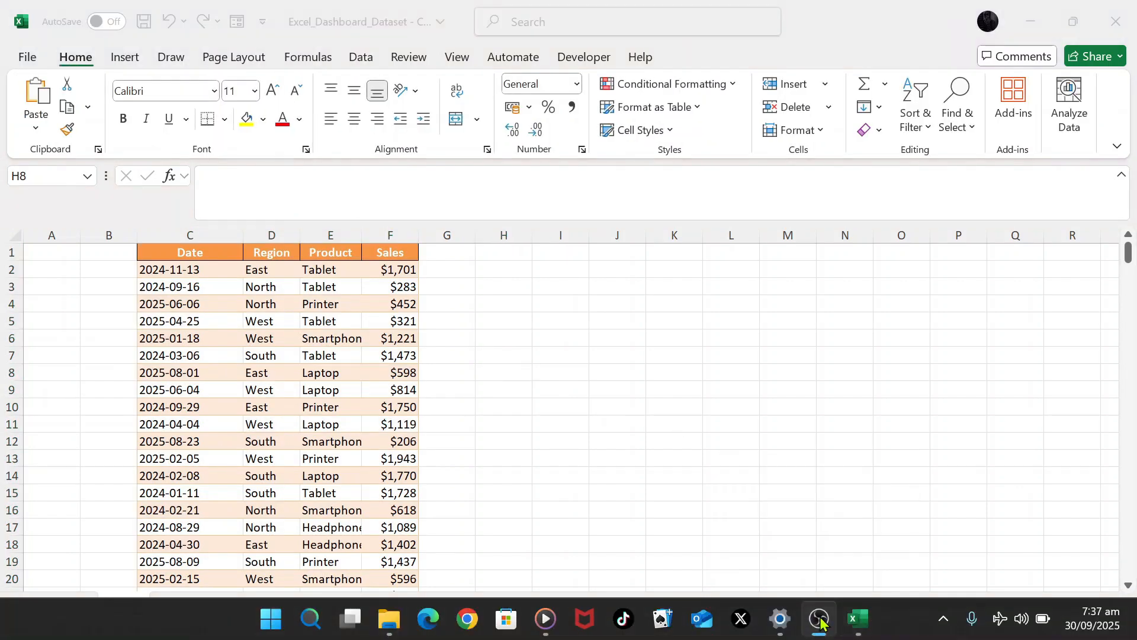
click(822, 621)
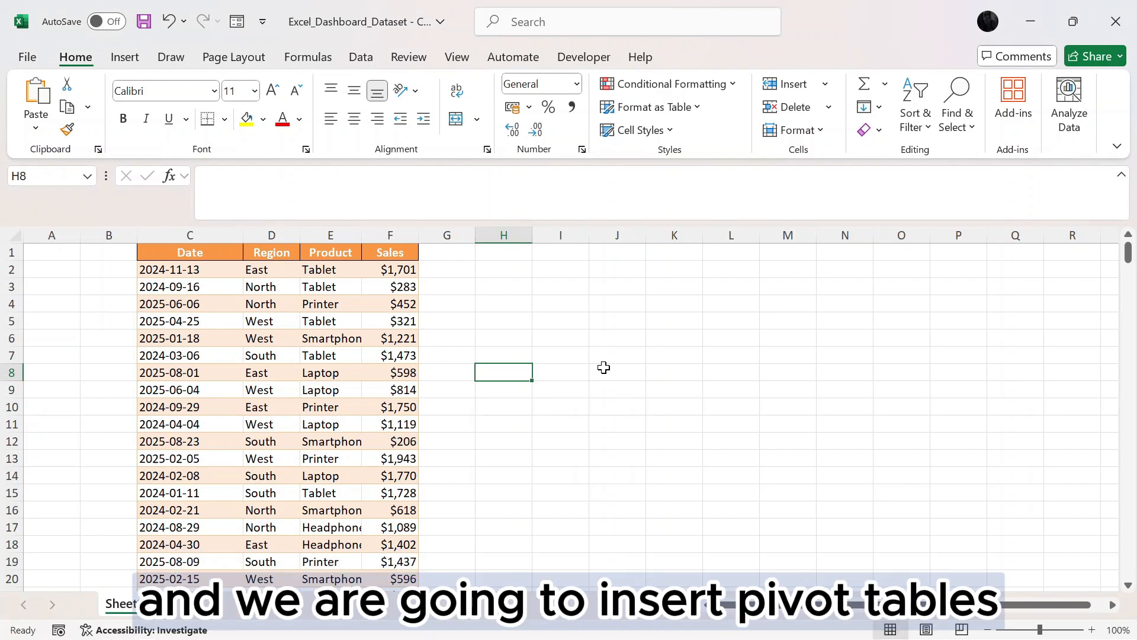
Create a PivotTable from SalesData on a new worksheet, with Region as rows and Sales summed as values
click(349, 337)
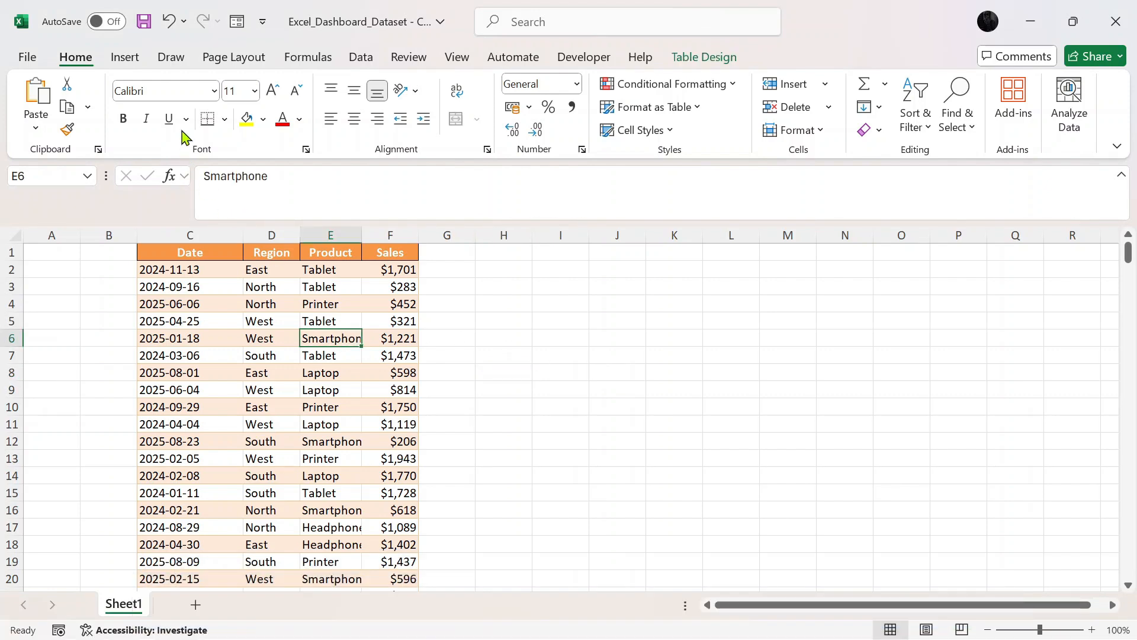
click(126, 60)
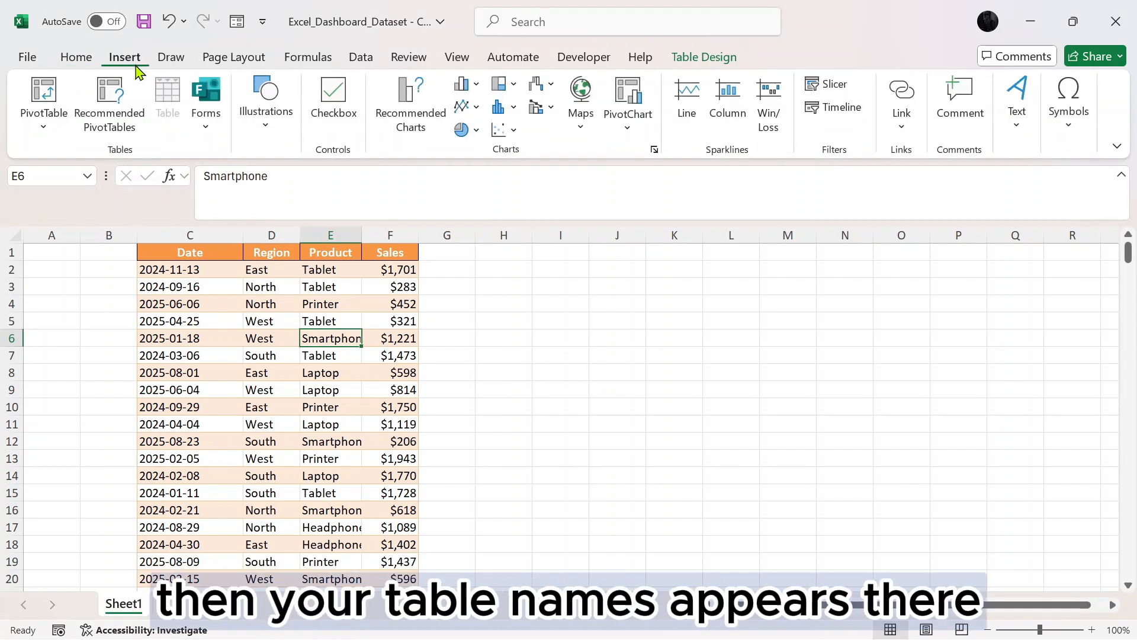
click(45, 126)
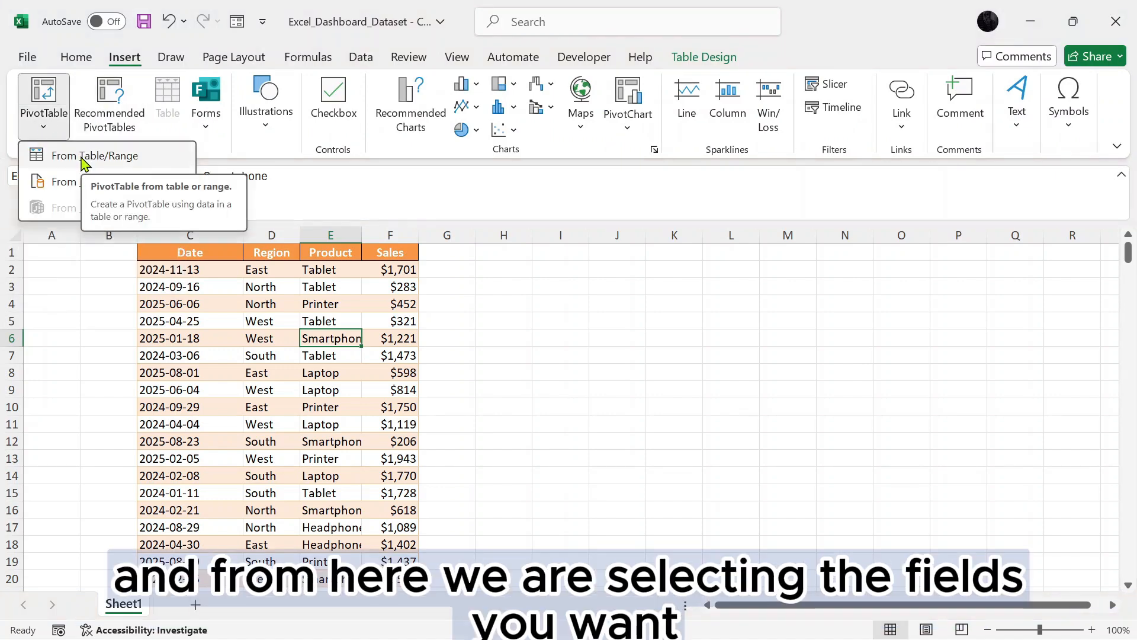
click(84, 156)
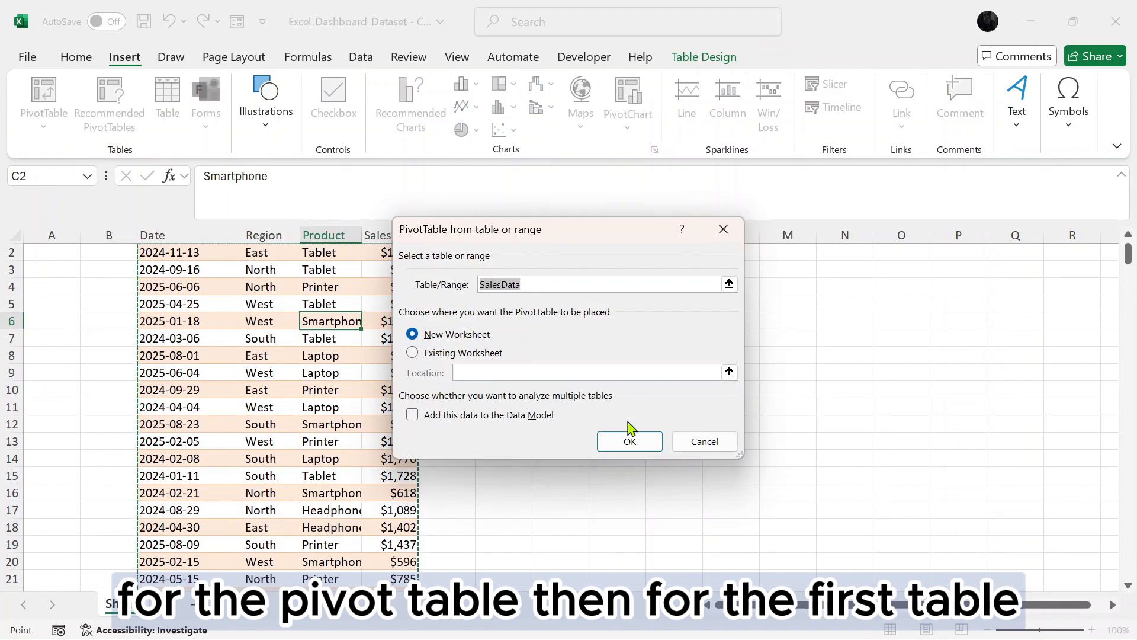
click(629, 443)
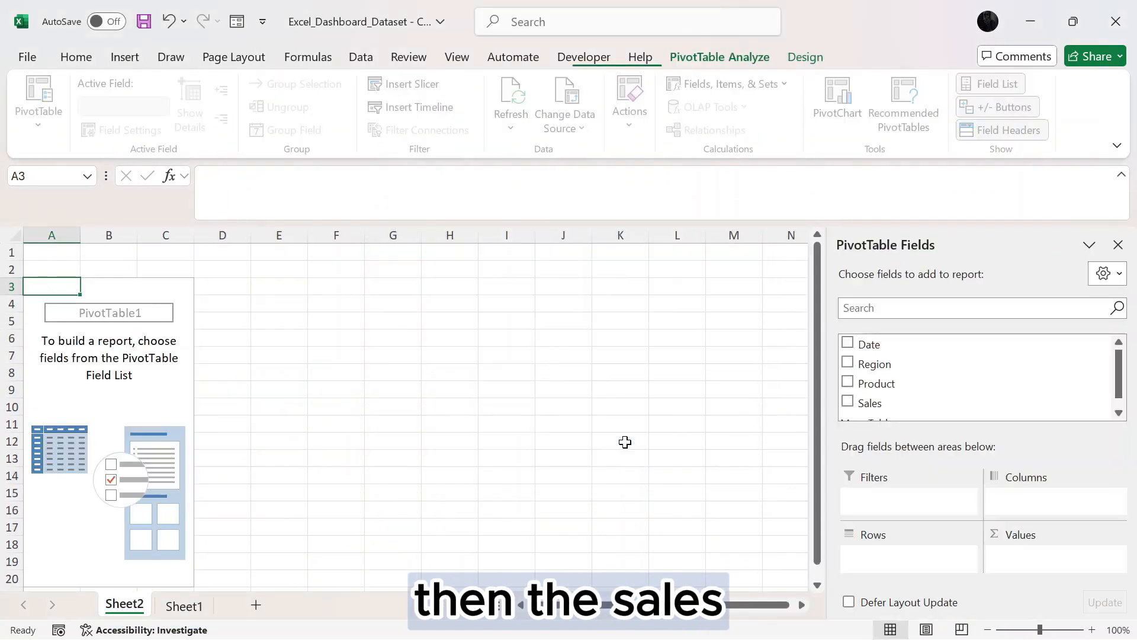
click(849, 362)
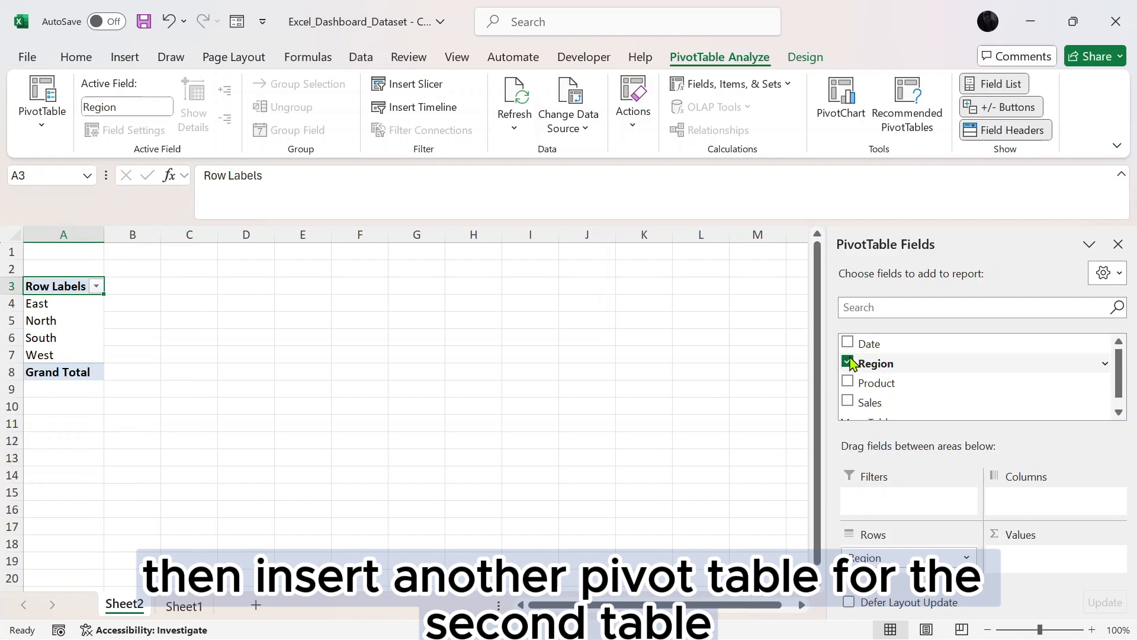
click(849, 402)
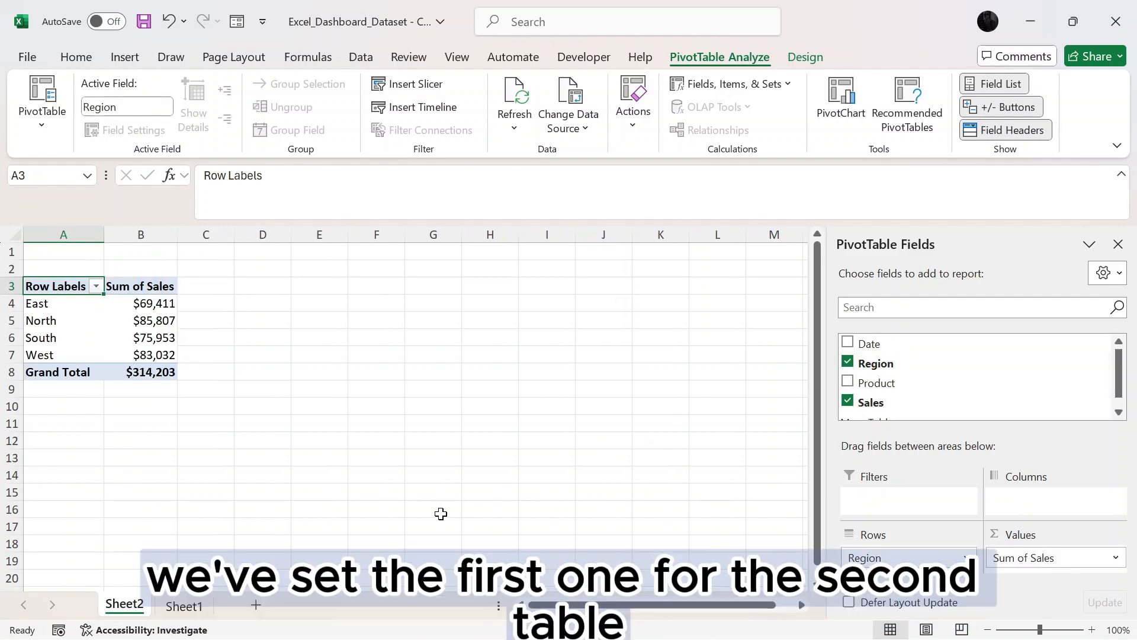
Create a second PivotTable from SalesData on a new worksheet, with Product as rows and the sum of Sales as values
click(191, 606)
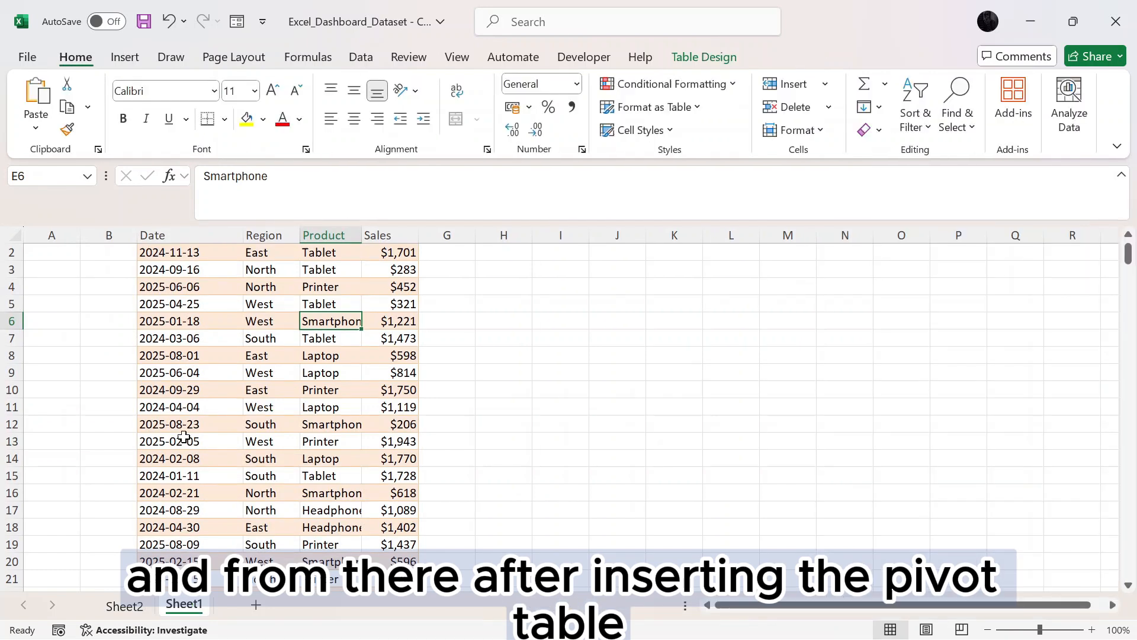
click(135, 64)
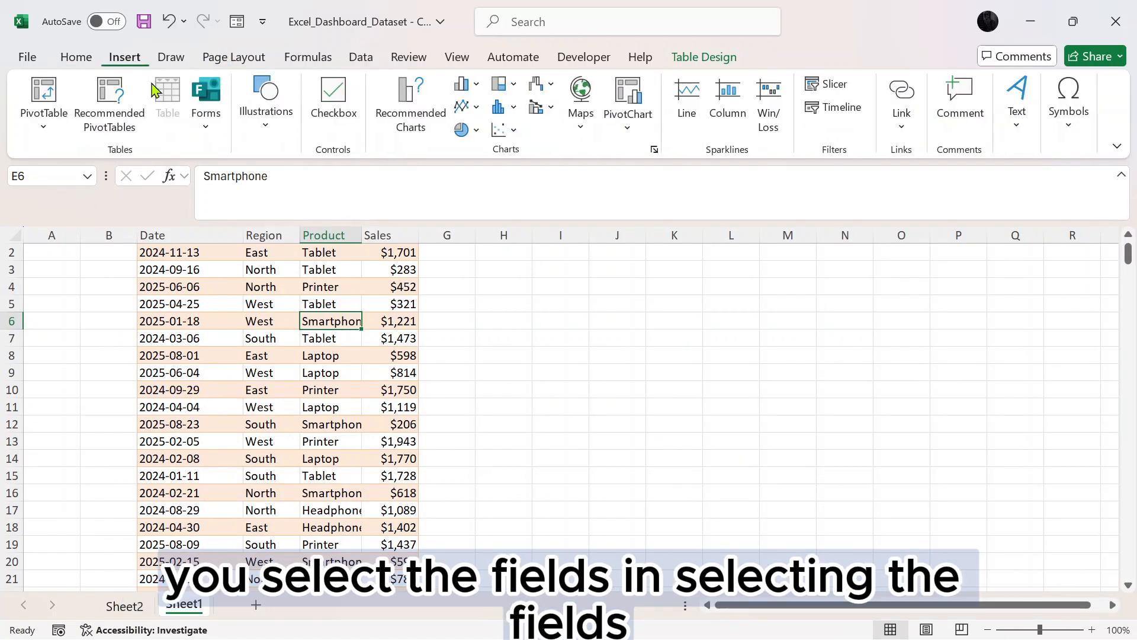
click(51, 130)
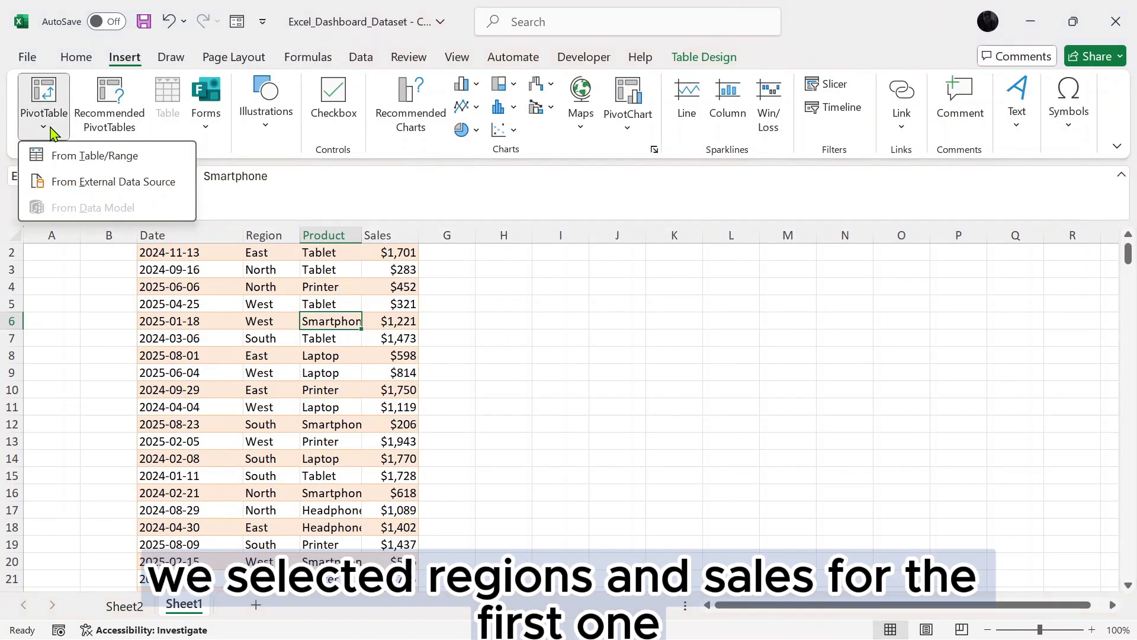
click(80, 168)
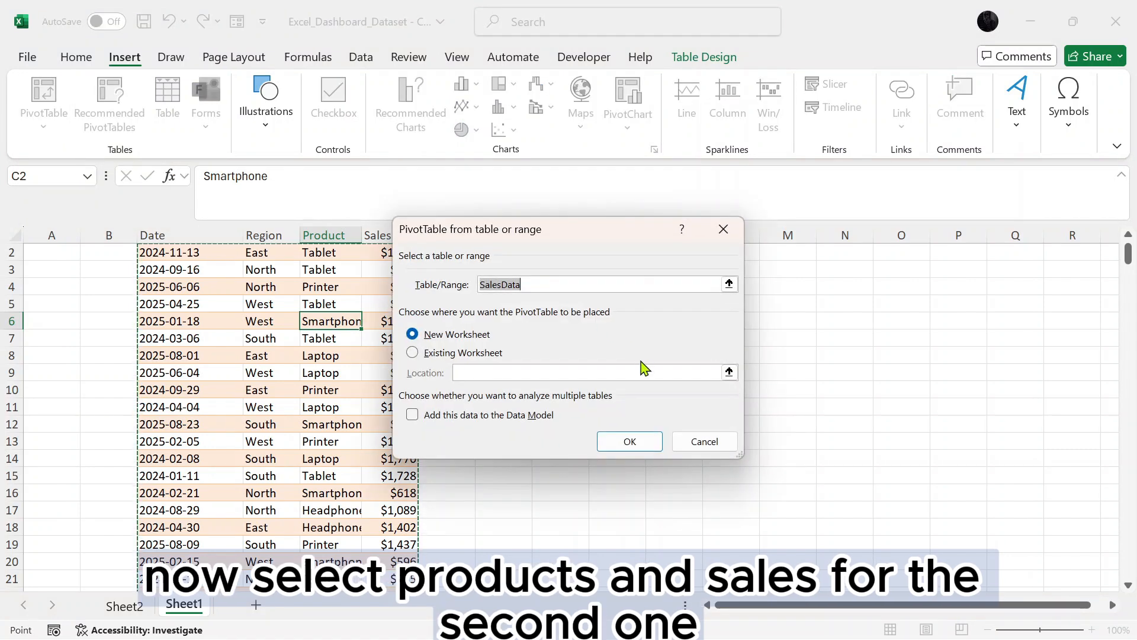
click(629, 445)
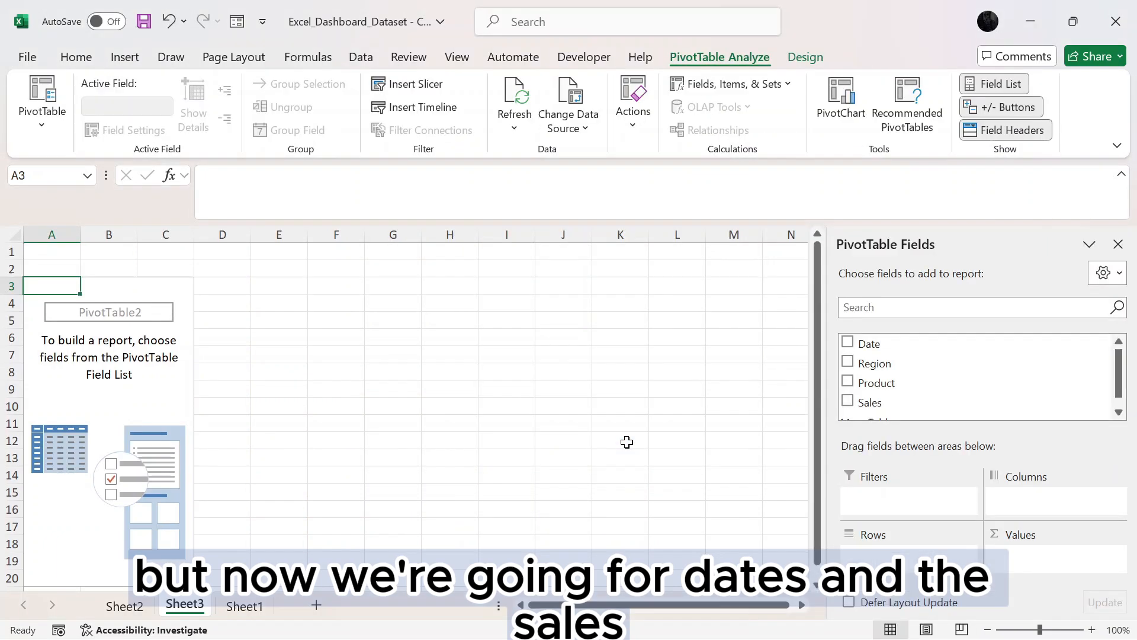
click(849, 382)
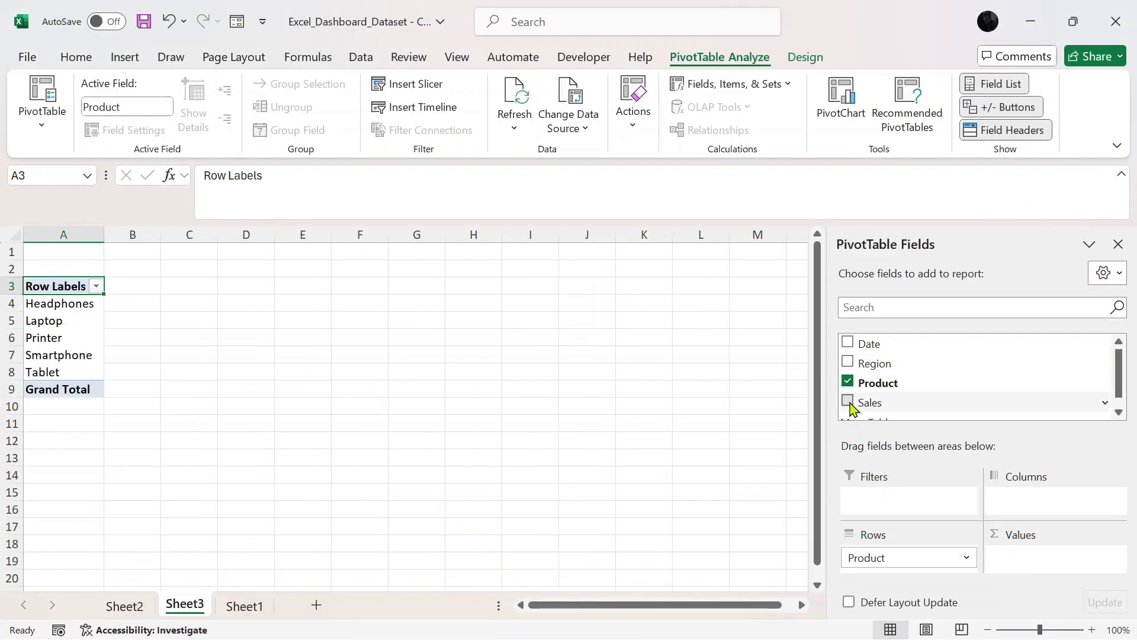
click(849, 401)
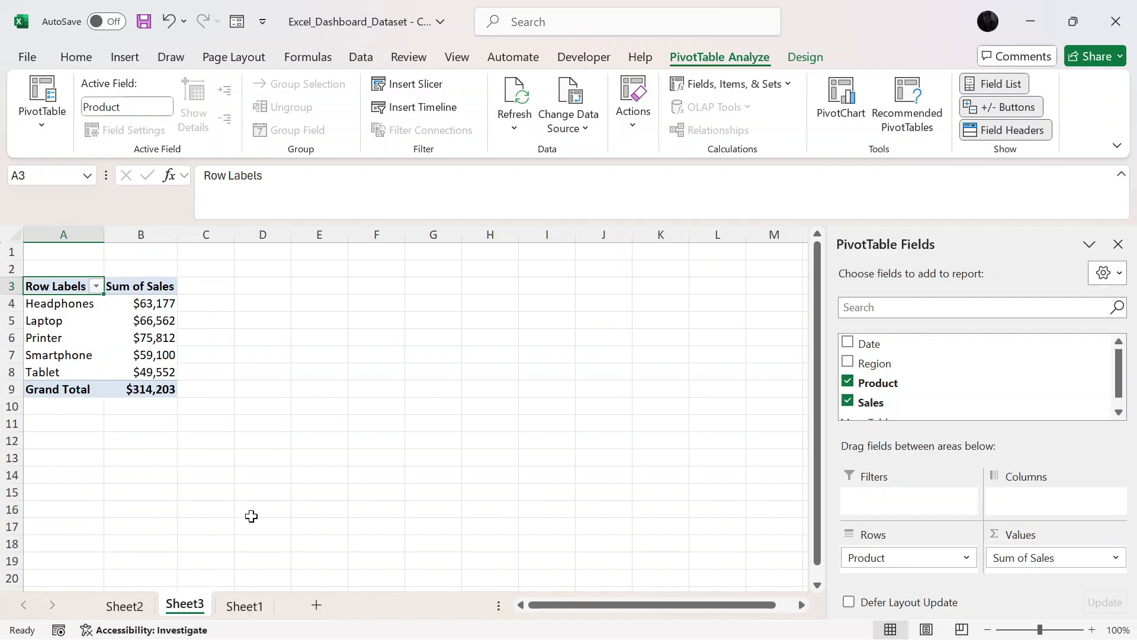
Create a third PivotTable from SalesData on a new worksheet with Date rows and summed Sales, and close the field list
click(245, 607)
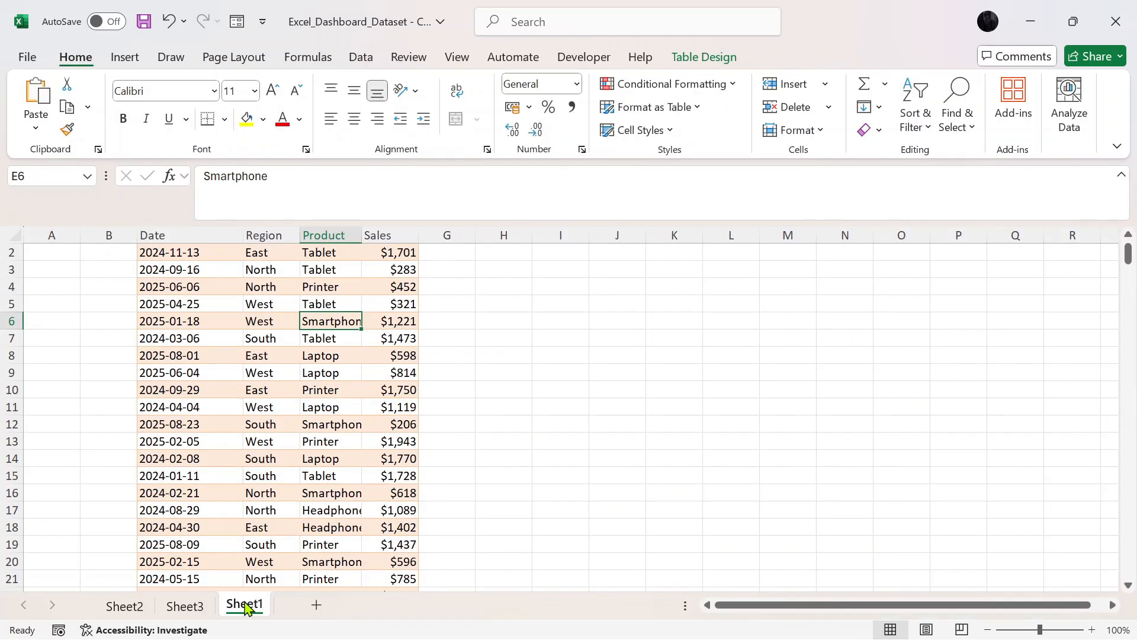
click(125, 58)
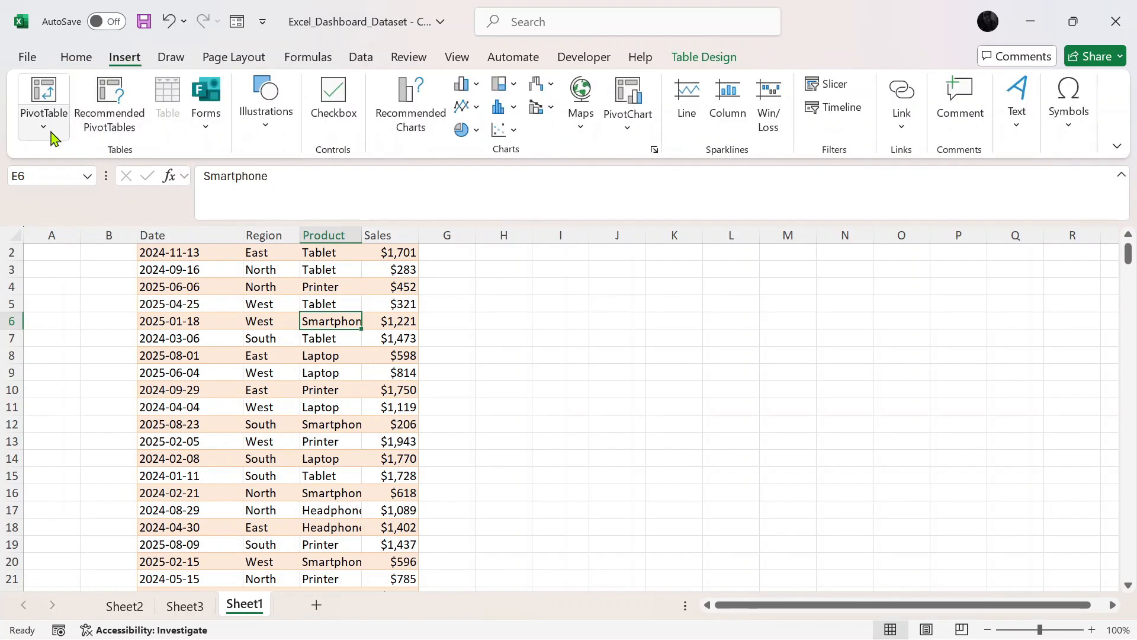
click(51, 132)
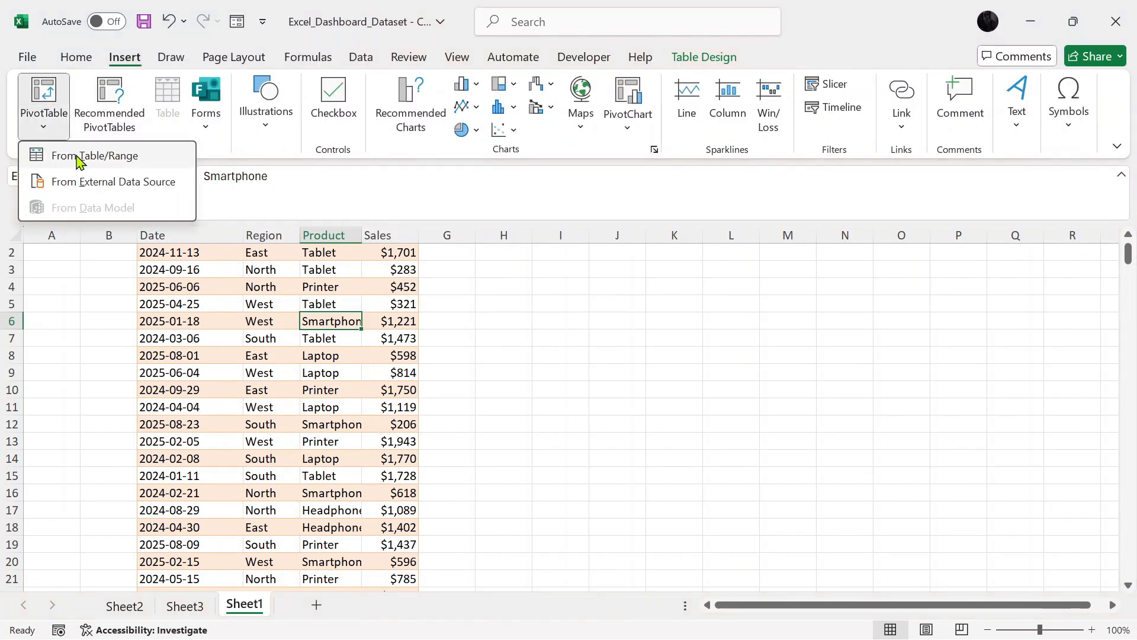
click(80, 157)
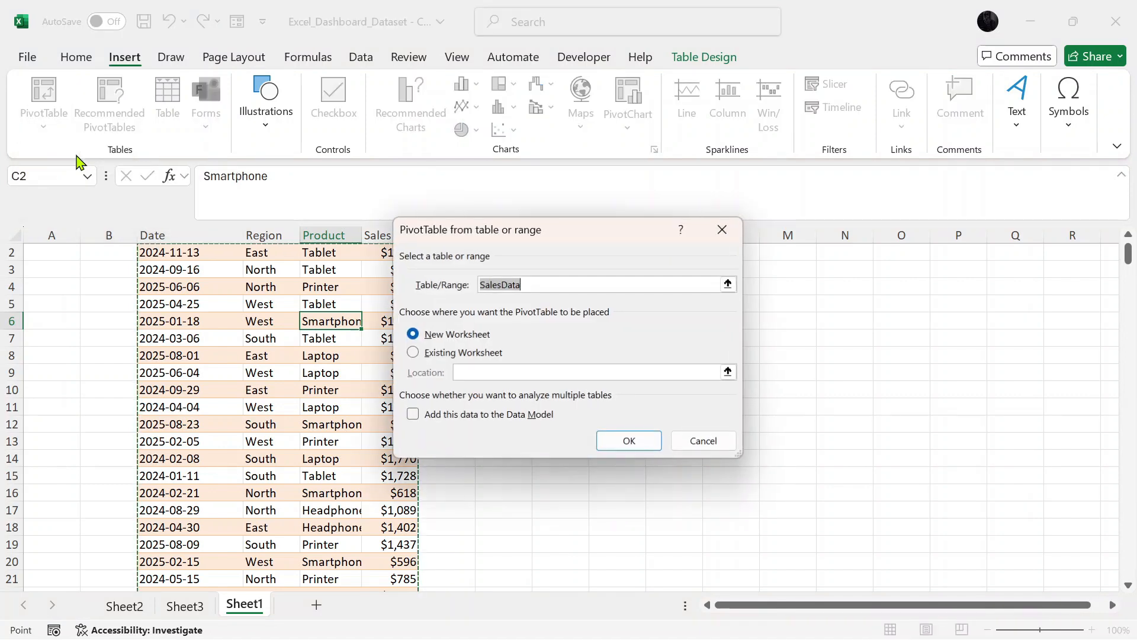
click(629, 442)
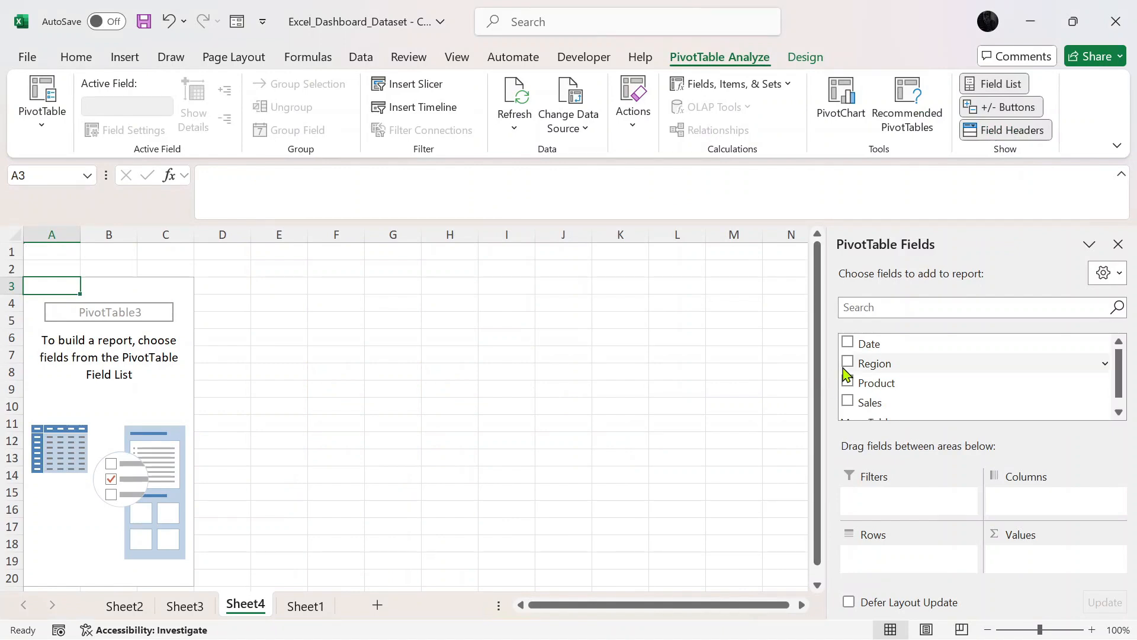
click(849, 344)
click(848, 403)
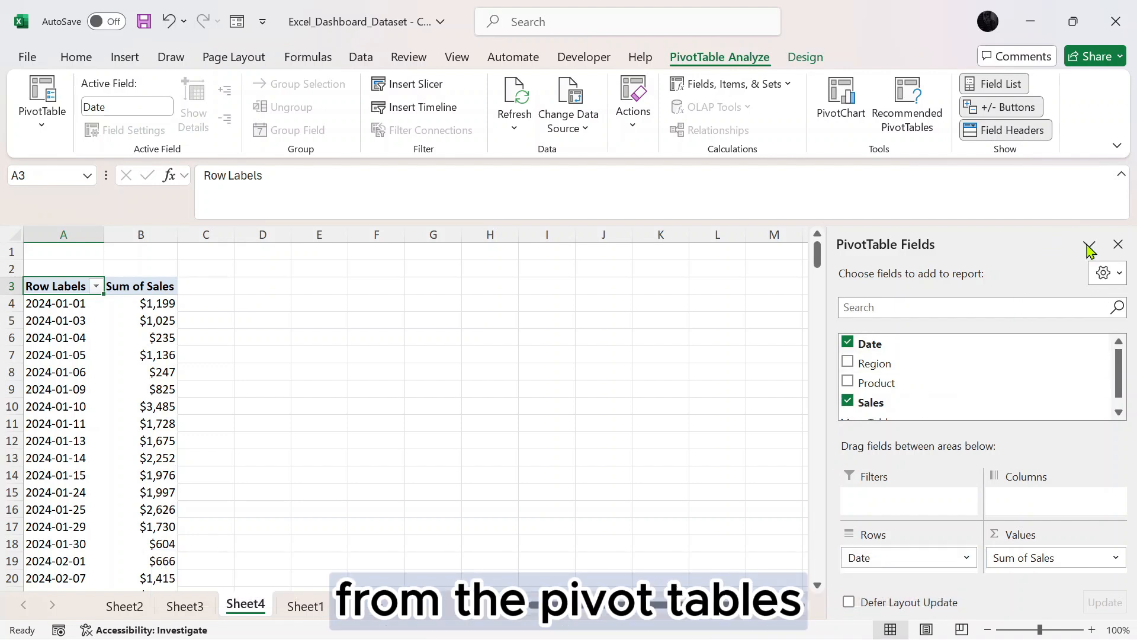
click(1120, 244)
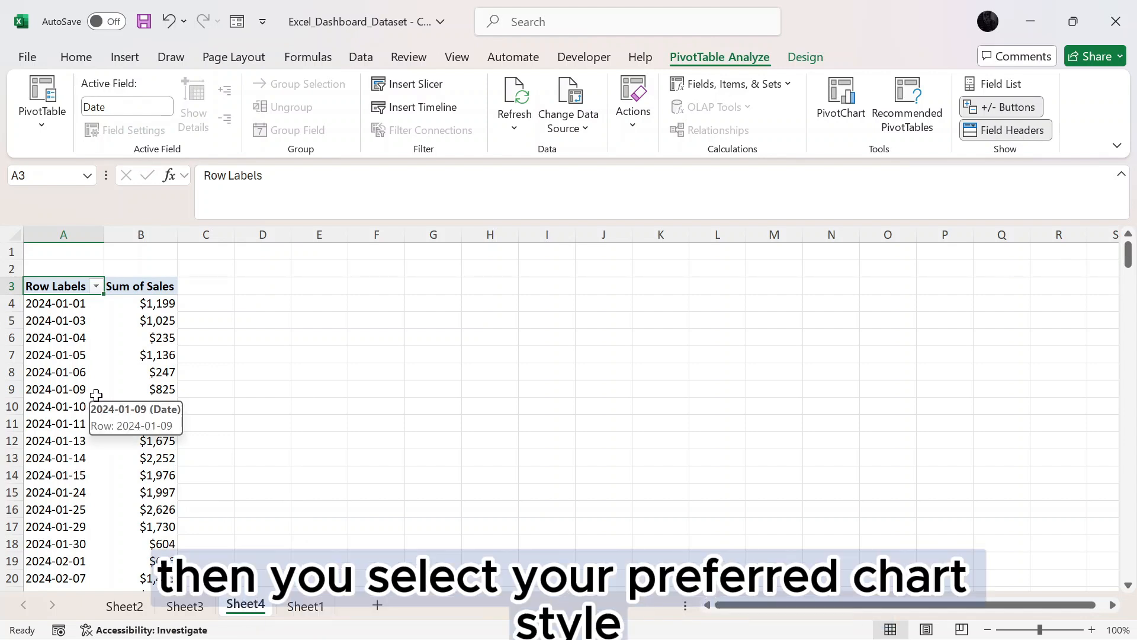
Insert a Clustered Column PivotChart based on the date PivotTable on Sheet4
click(96, 395)
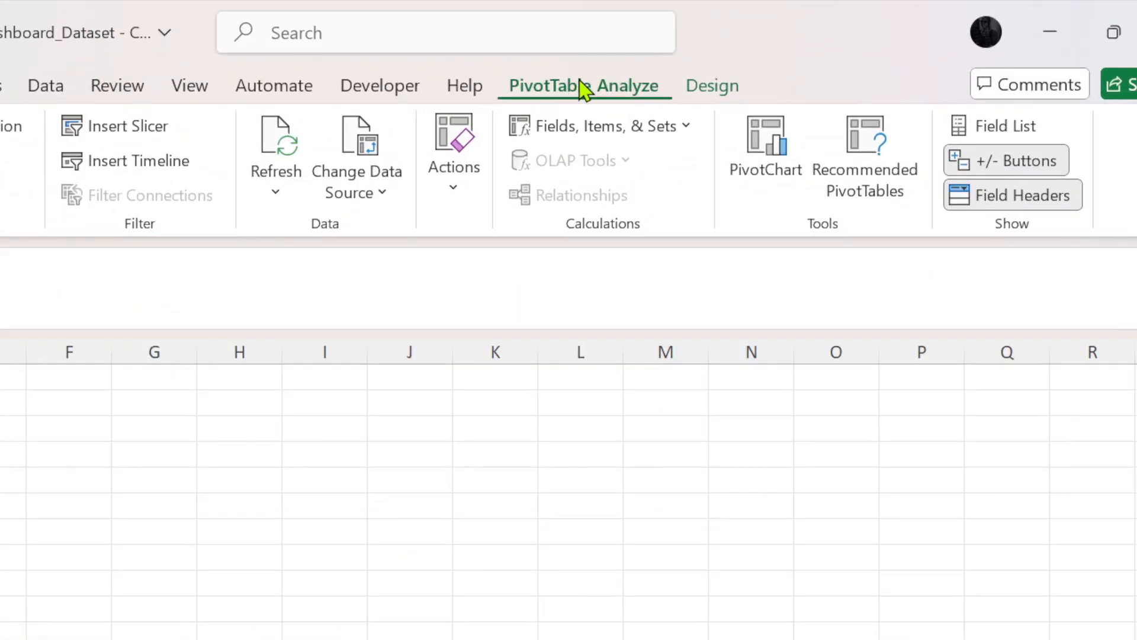
click(784, 167)
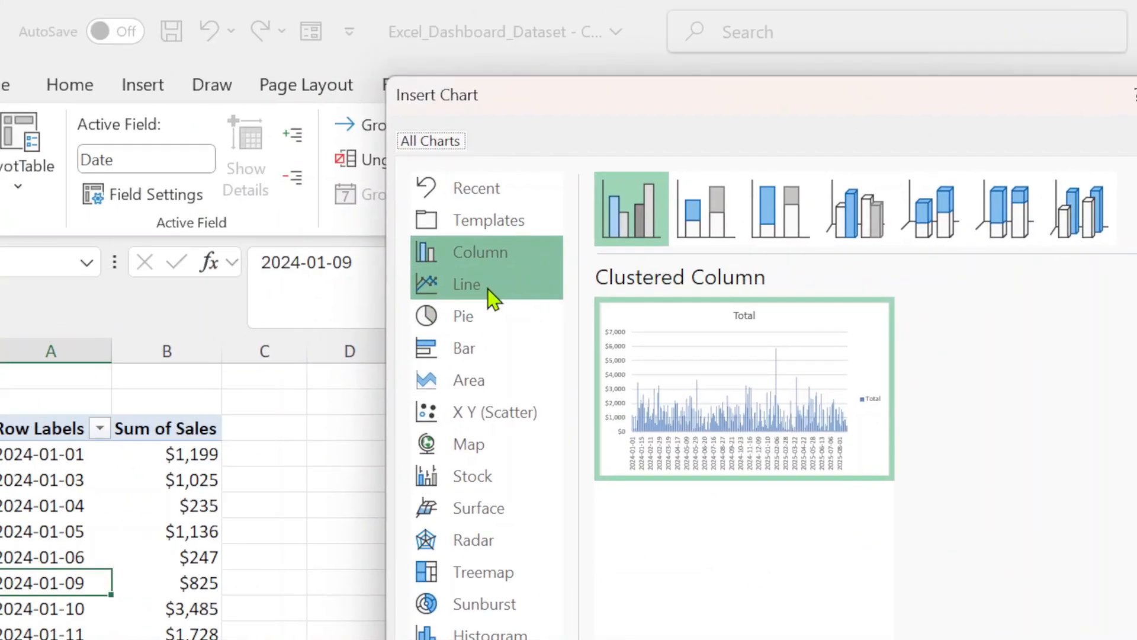
click(36, 290)
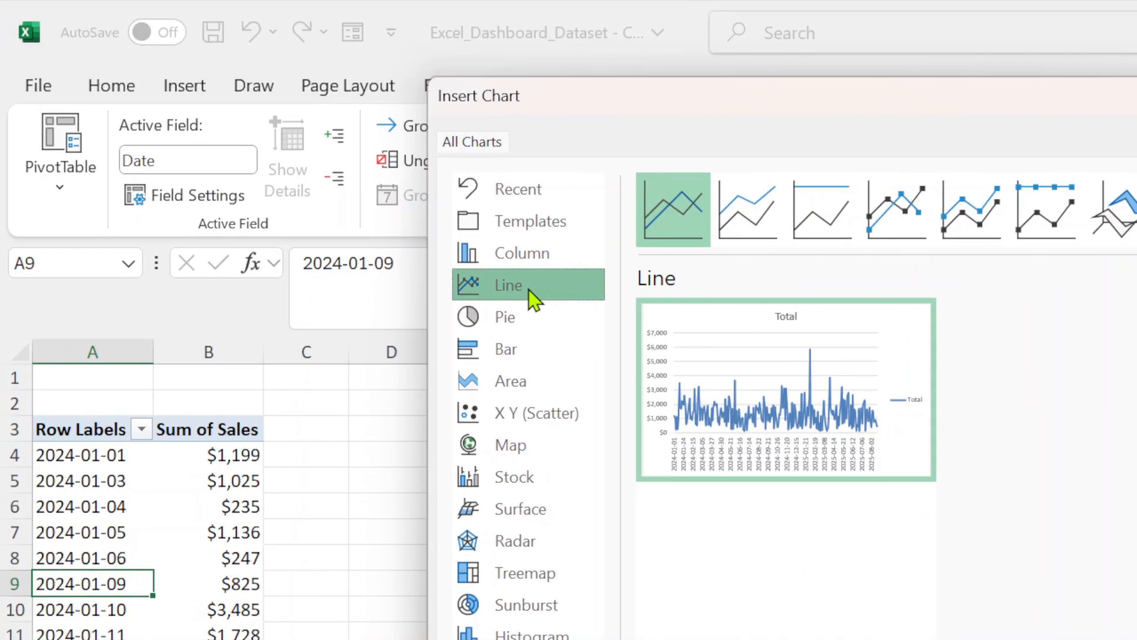
click(519, 350)
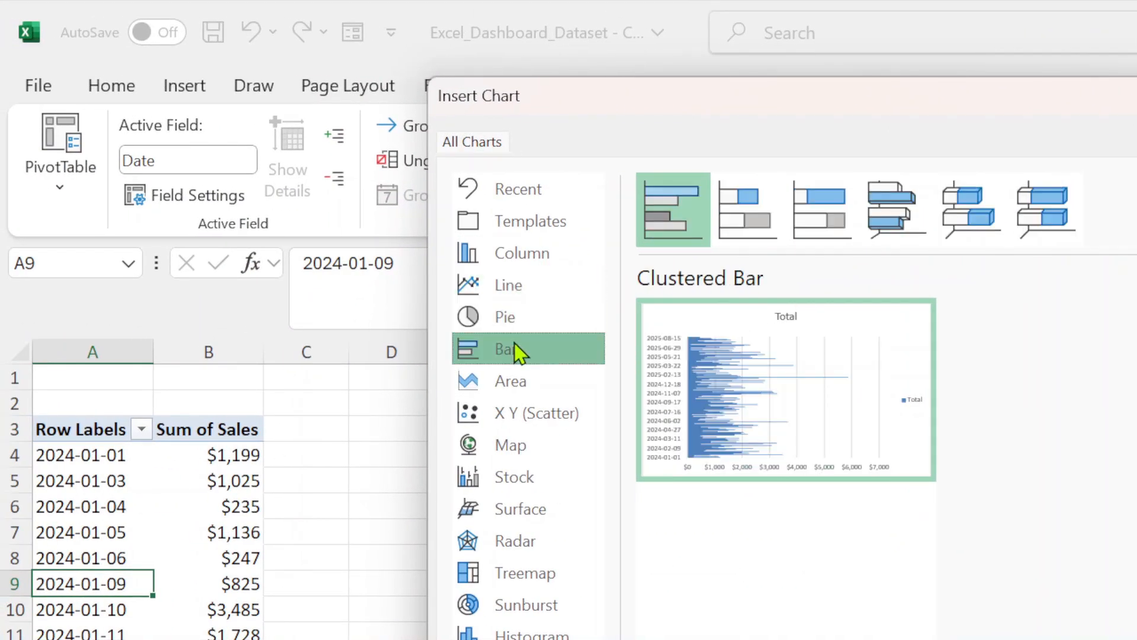
click(526, 264)
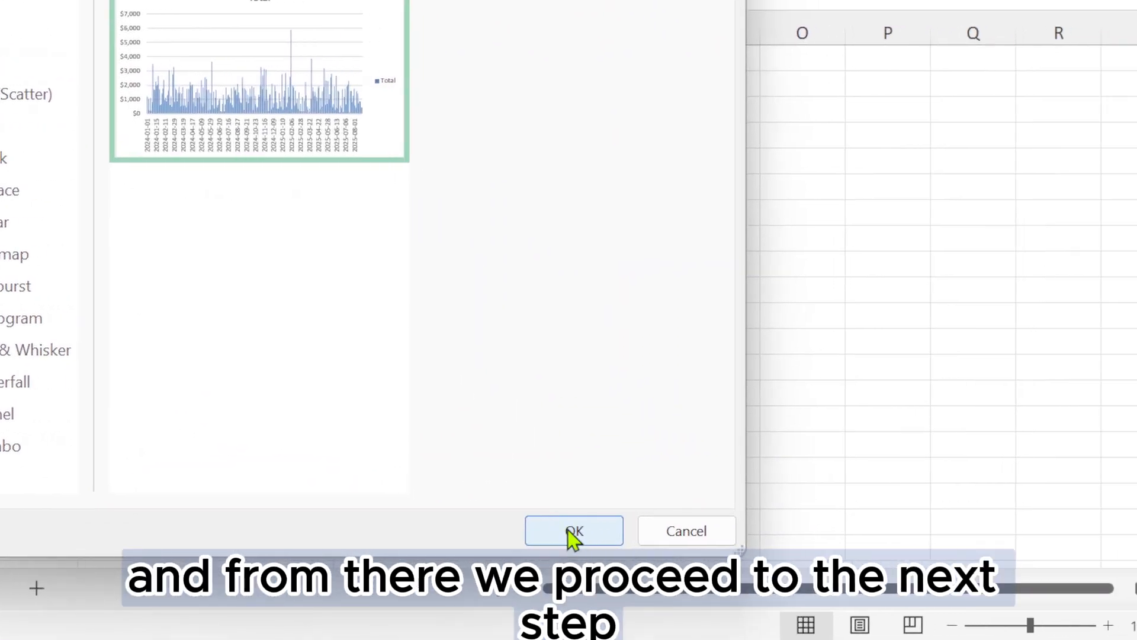
click(572, 533)
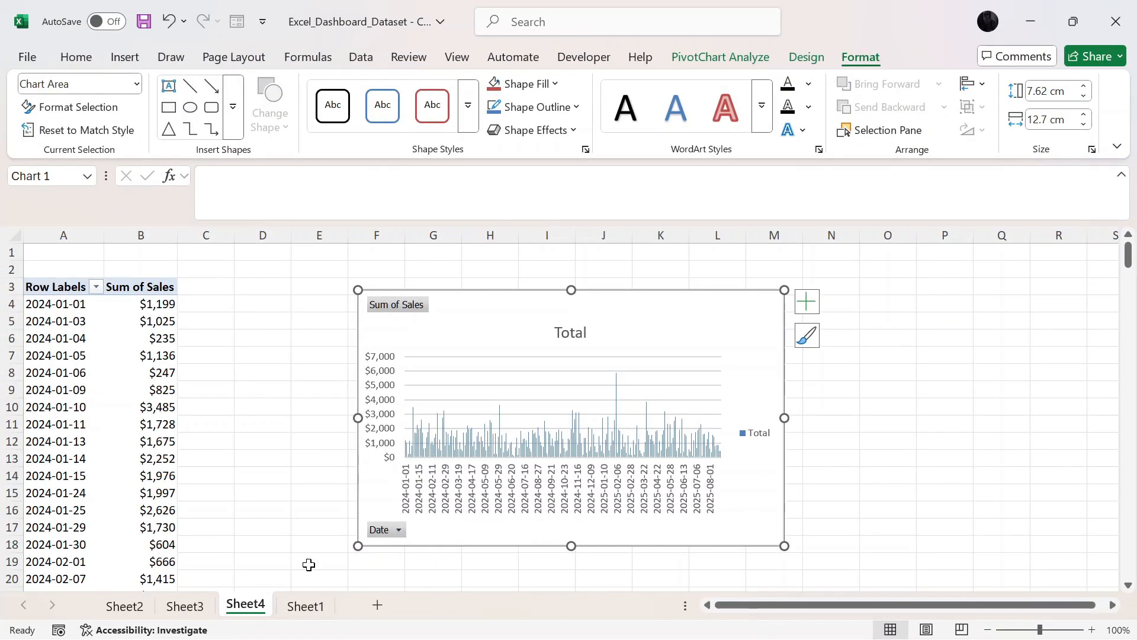
Insert a Clustered Bar PivotChart based on the product PivotTable on Sheet3
click(191, 607)
click(94, 356)
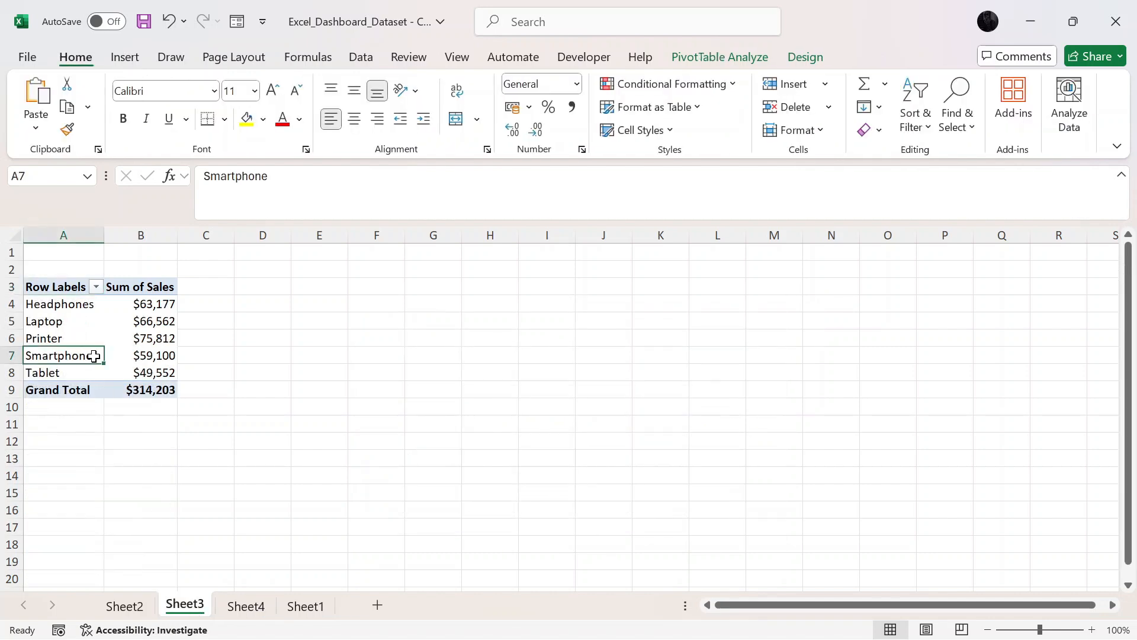
click(705, 56)
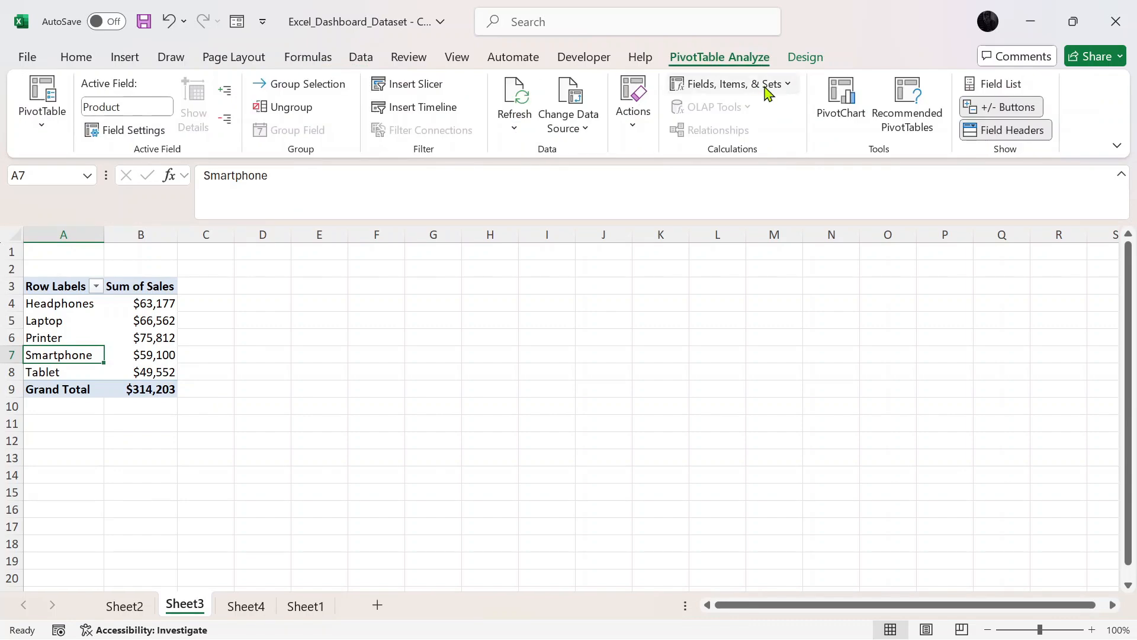
click(836, 107)
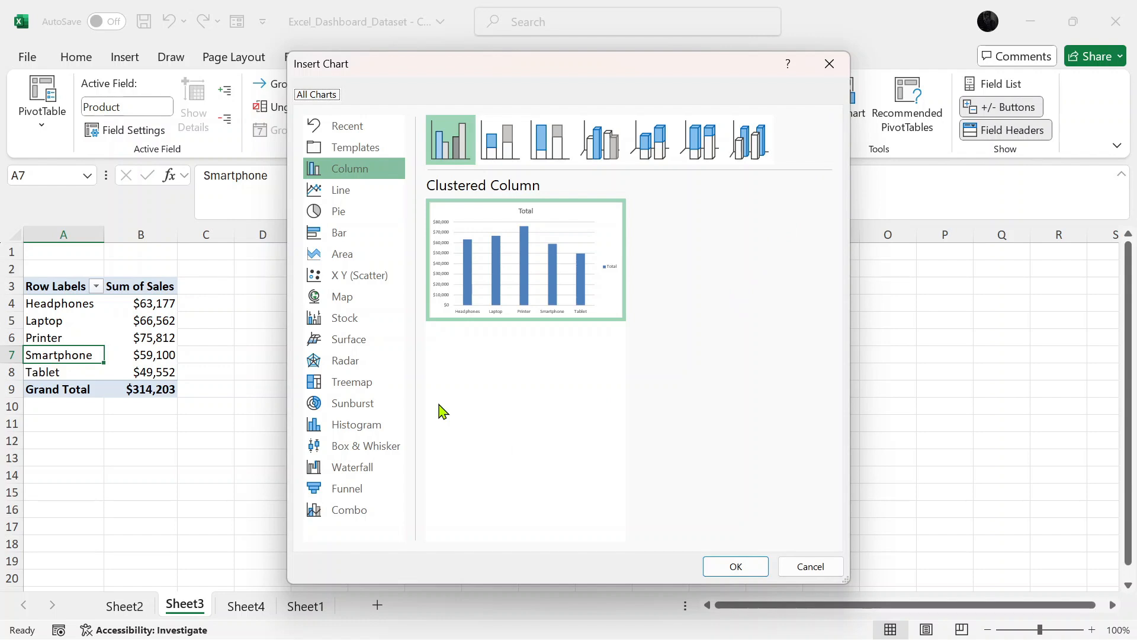
click(347, 241)
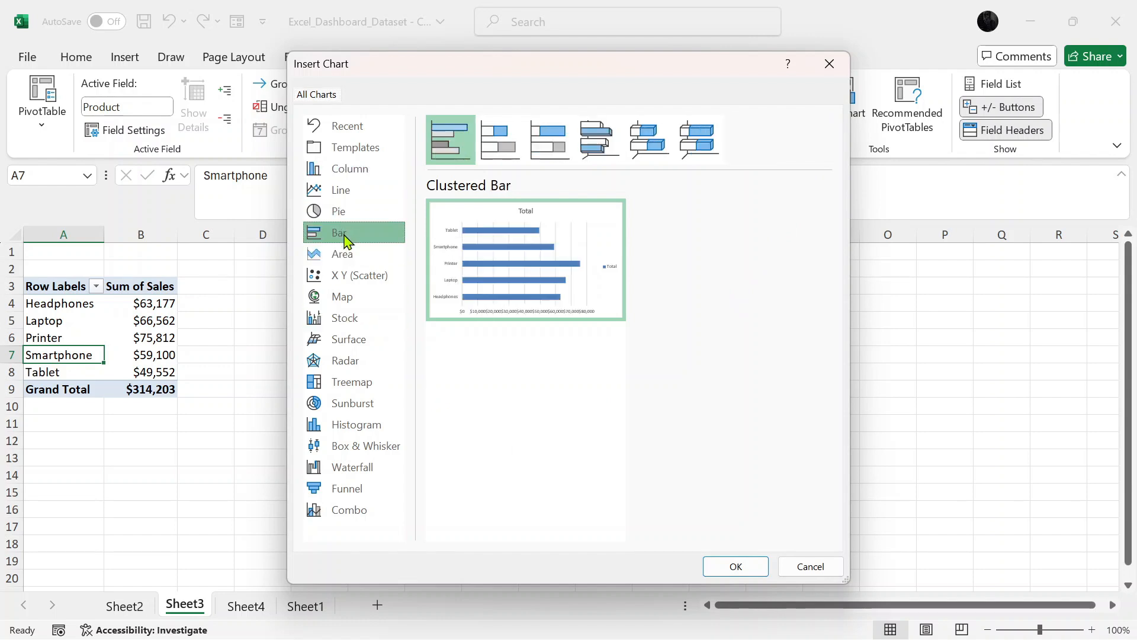
click(736, 568)
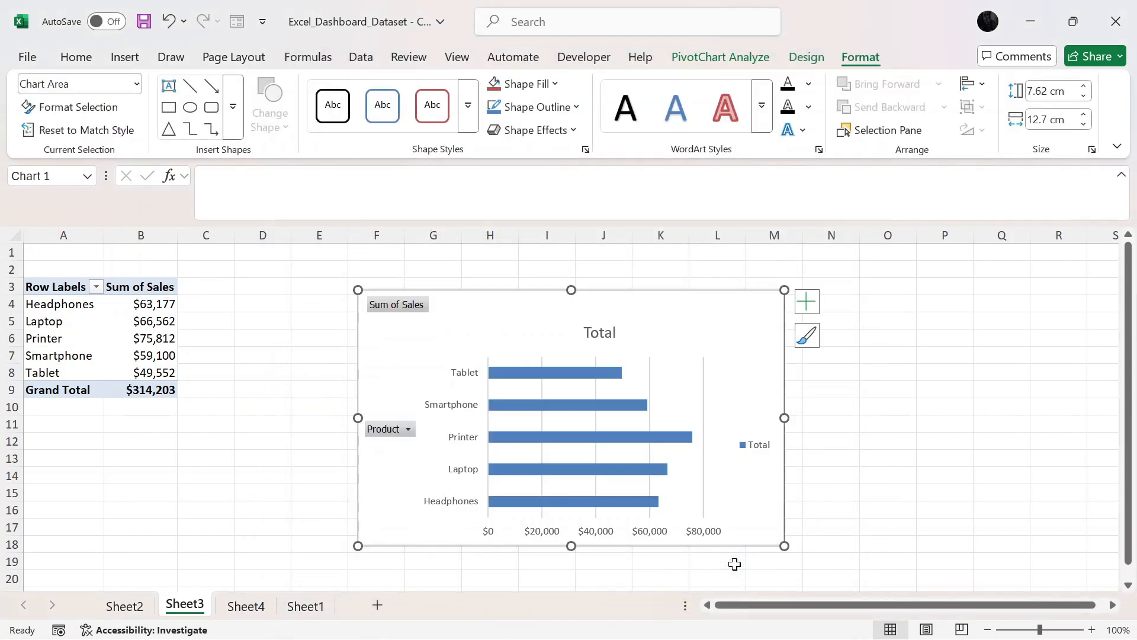
Insert a Clustered Column PivotChart based on the region PivotTable on Sheet2
click(122, 610)
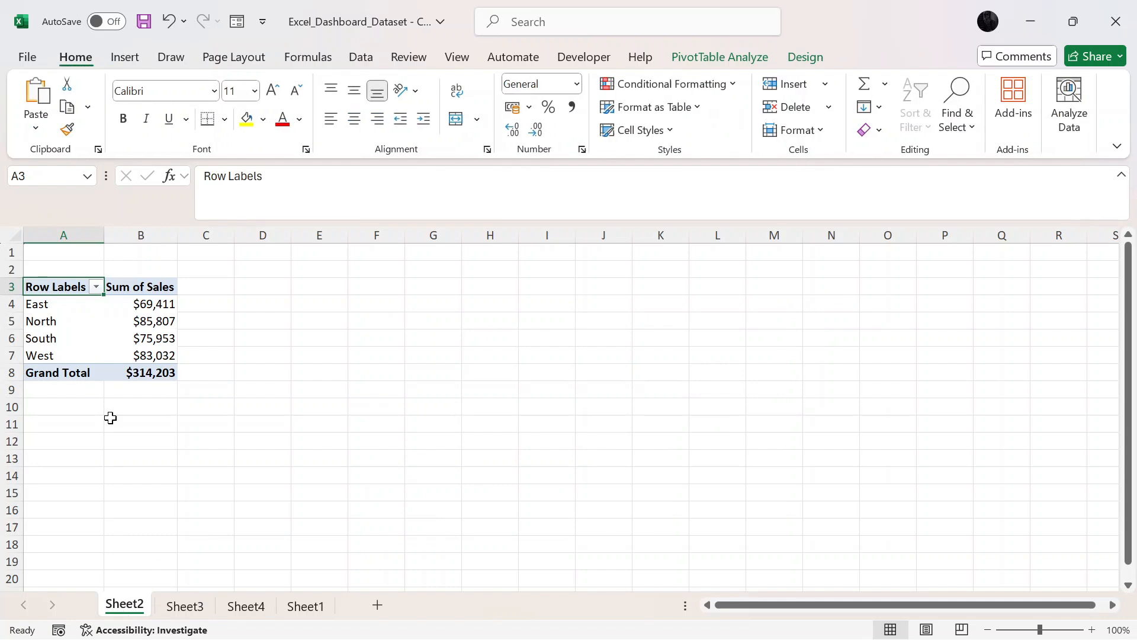
click(112, 339)
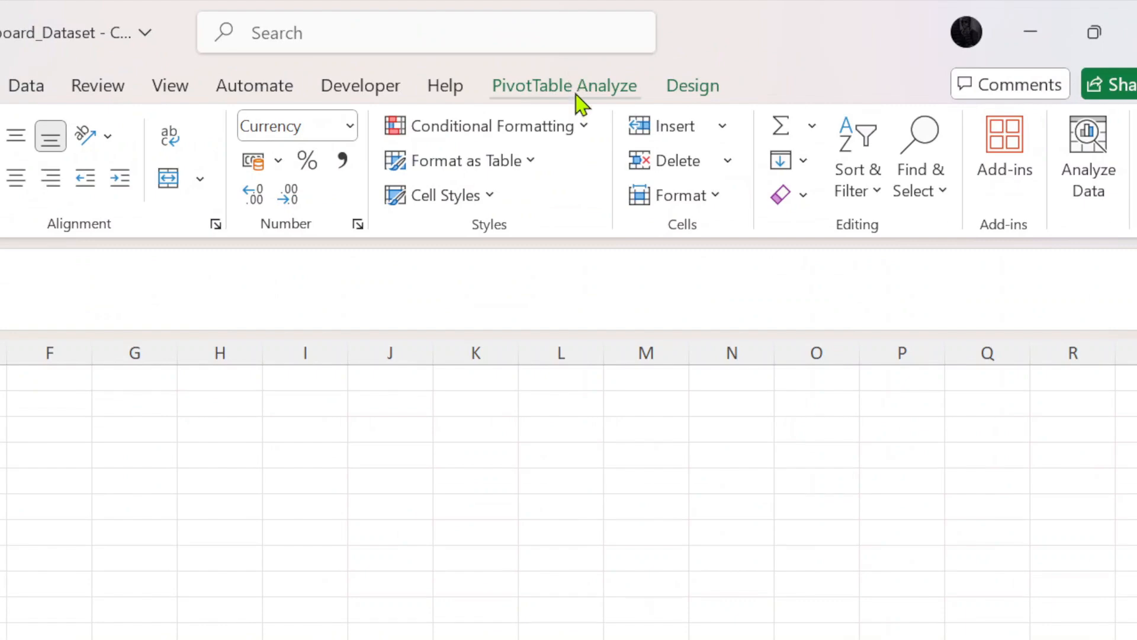
click(728, 58)
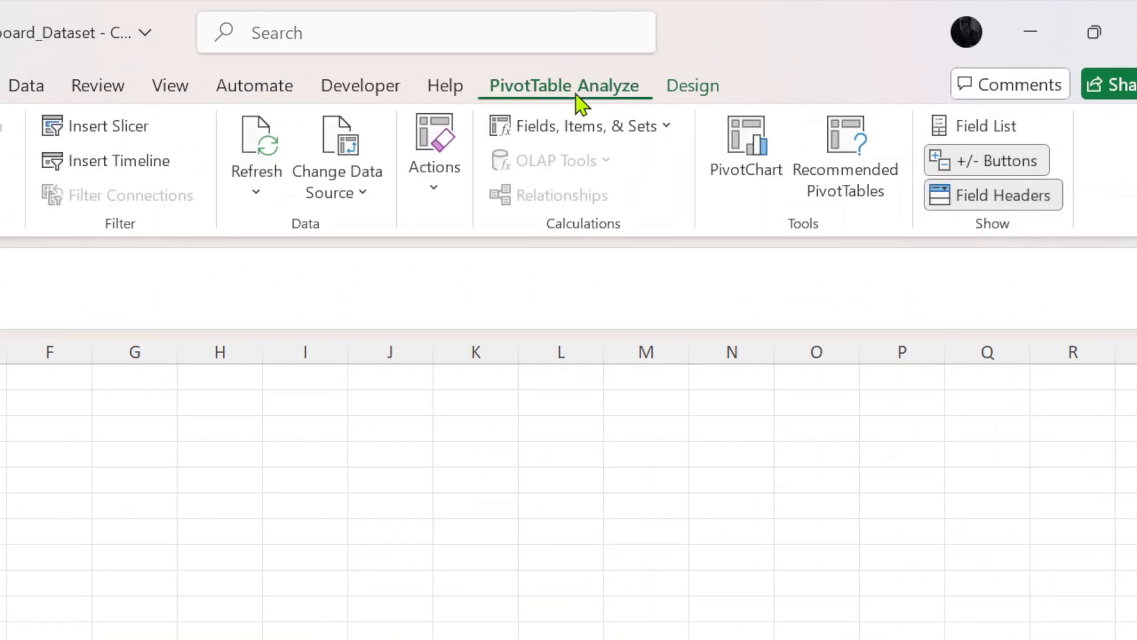
click(737, 157)
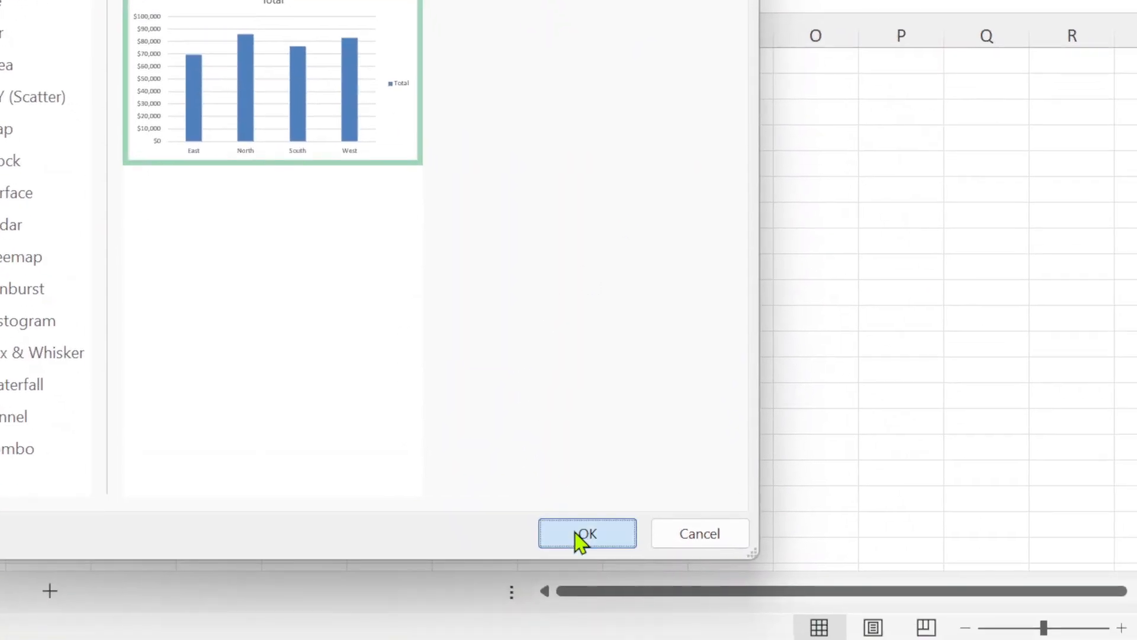
click(585, 534)
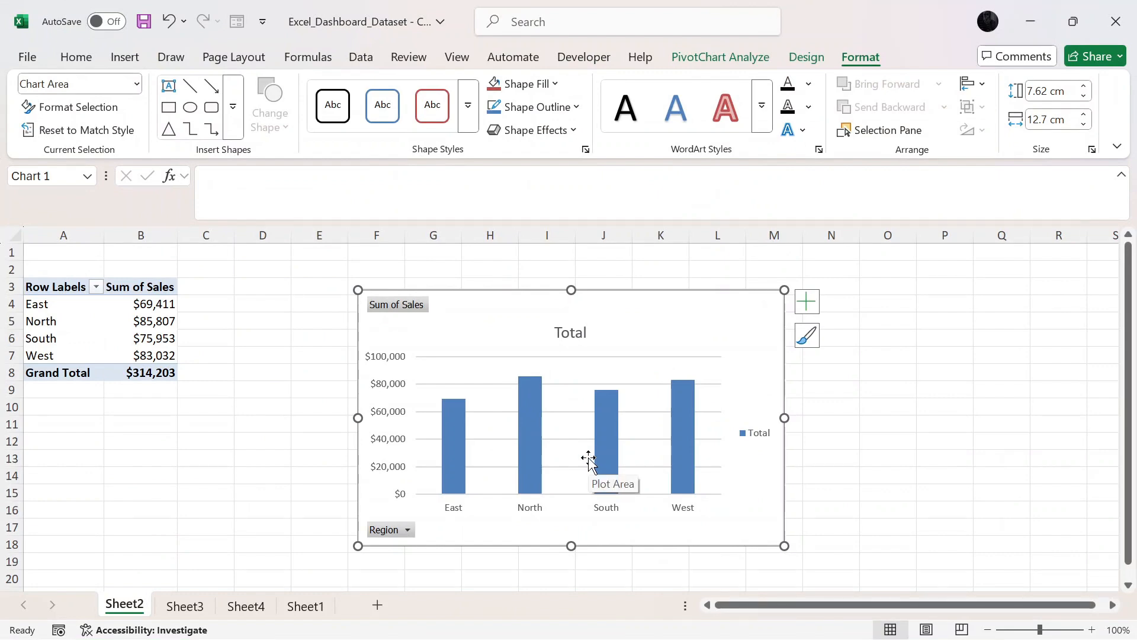
Insert Region and Product slicers for the region PivotChart on Sheet2
click(306, 610)
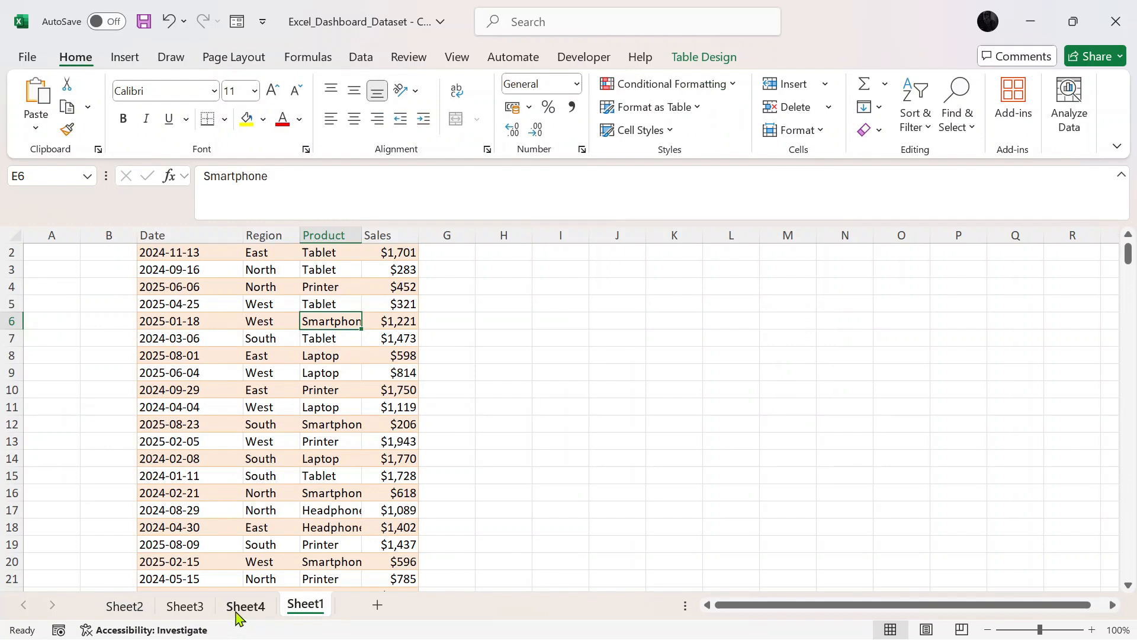
click(134, 608)
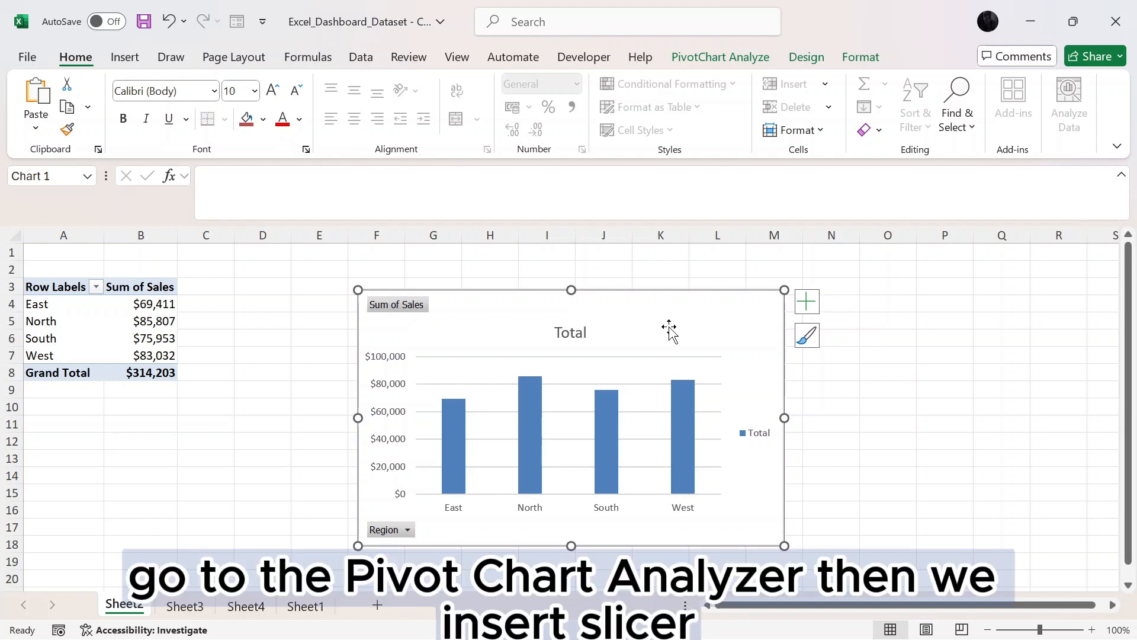
click(726, 67)
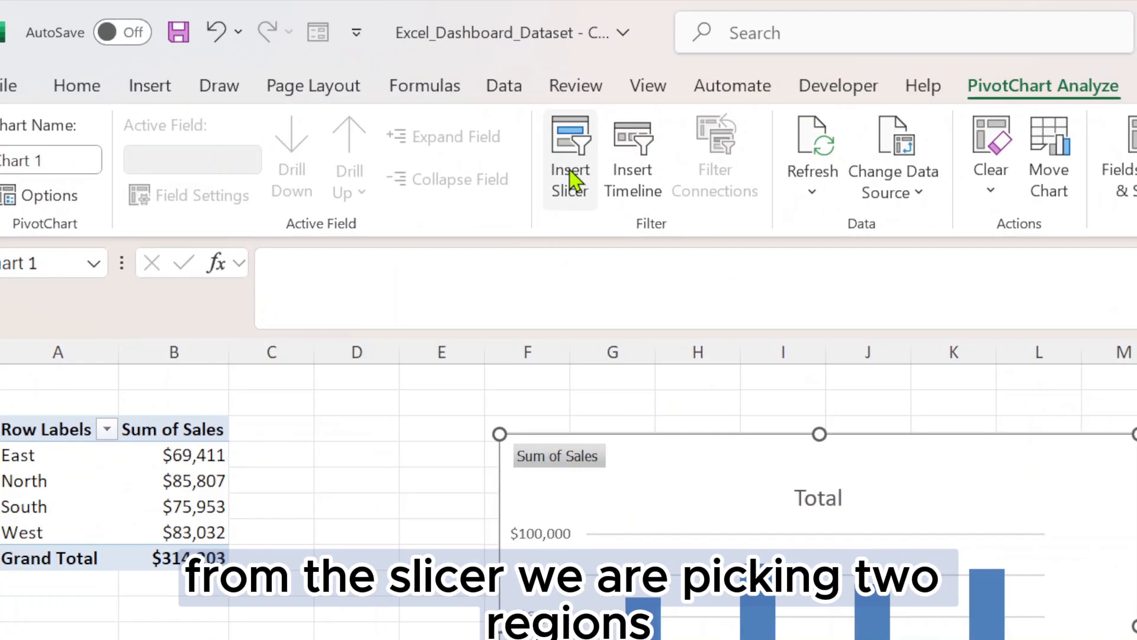
click(406, 115)
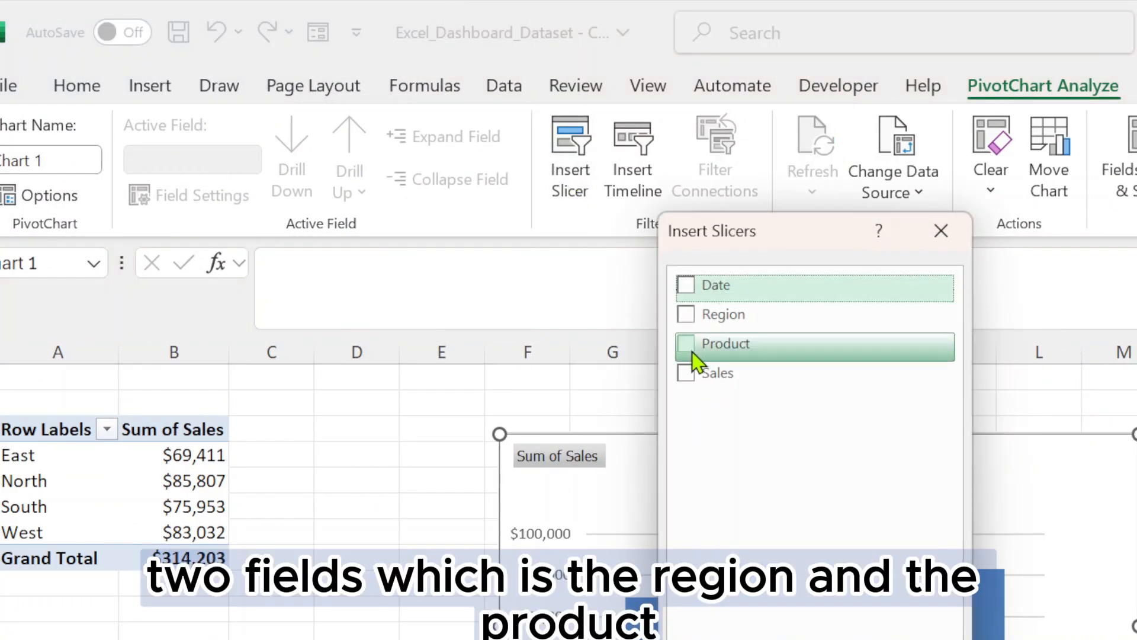
click(684, 318)
click(685, 345)
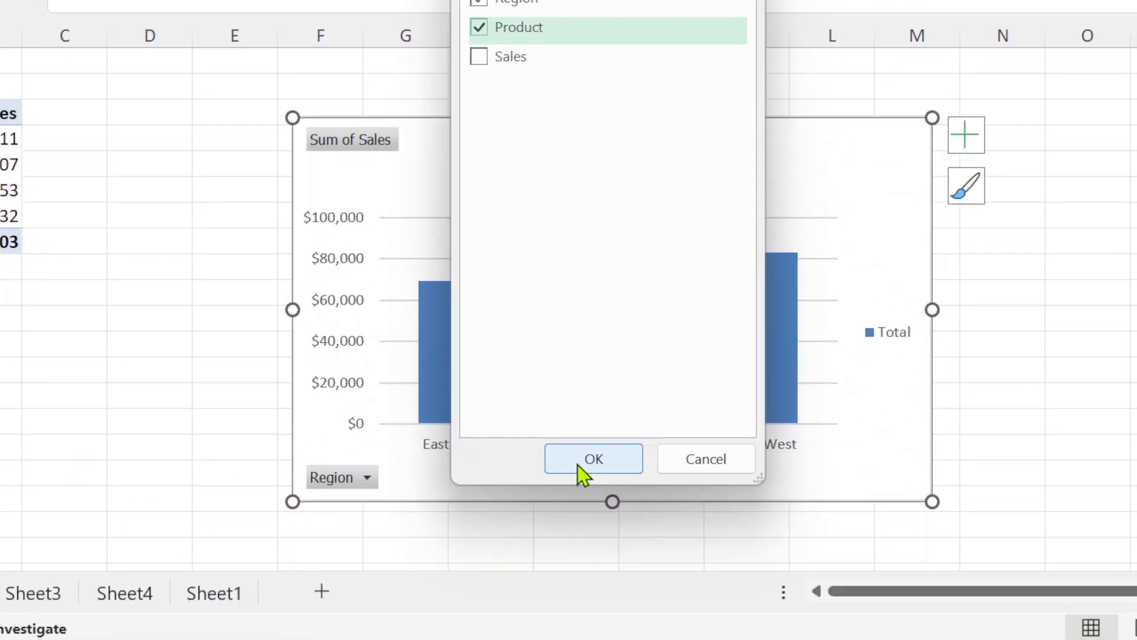
click(601, 499)
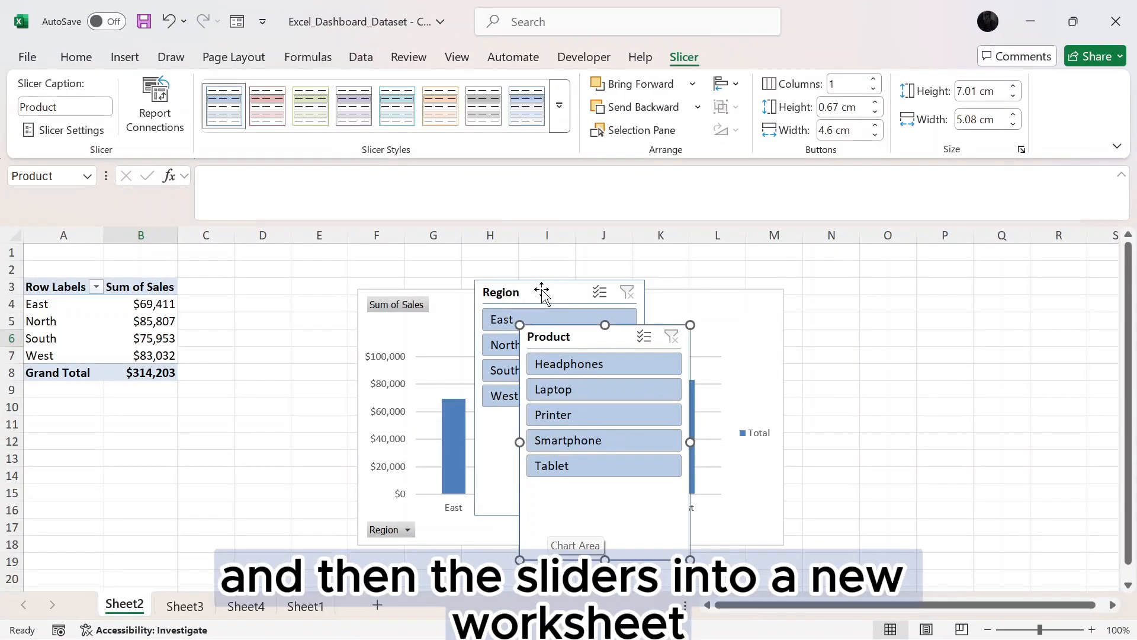
Move both the Region and Product slicers from Sheet2 to a new worksheet
ctrl+click(568, 122)
ctrl+click(680, 350)
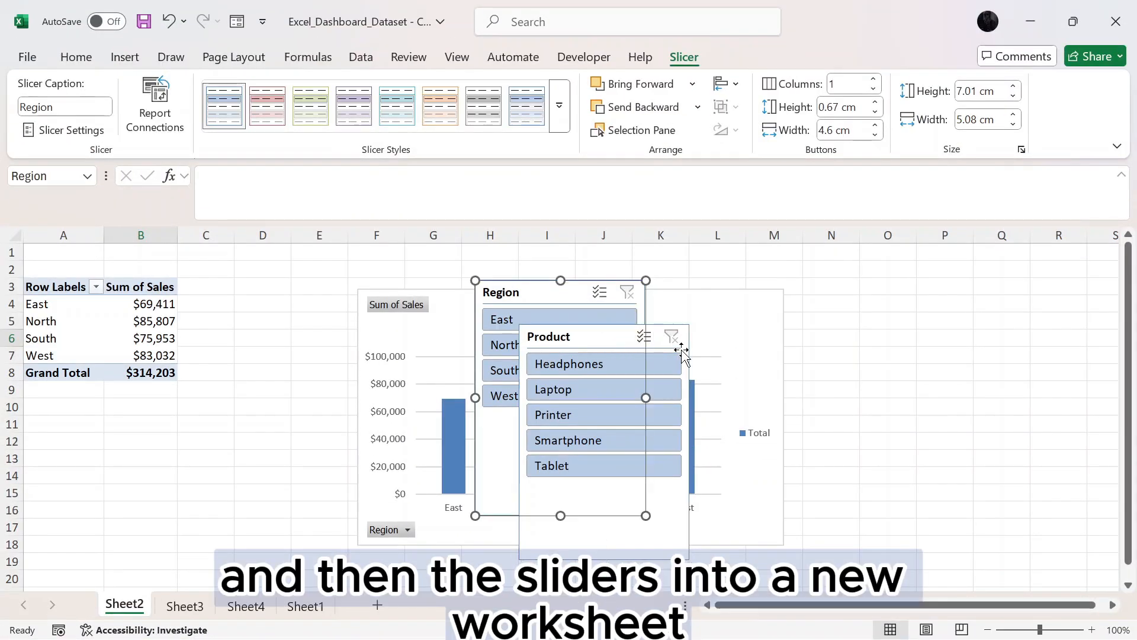
ctrl+click(681, 349)
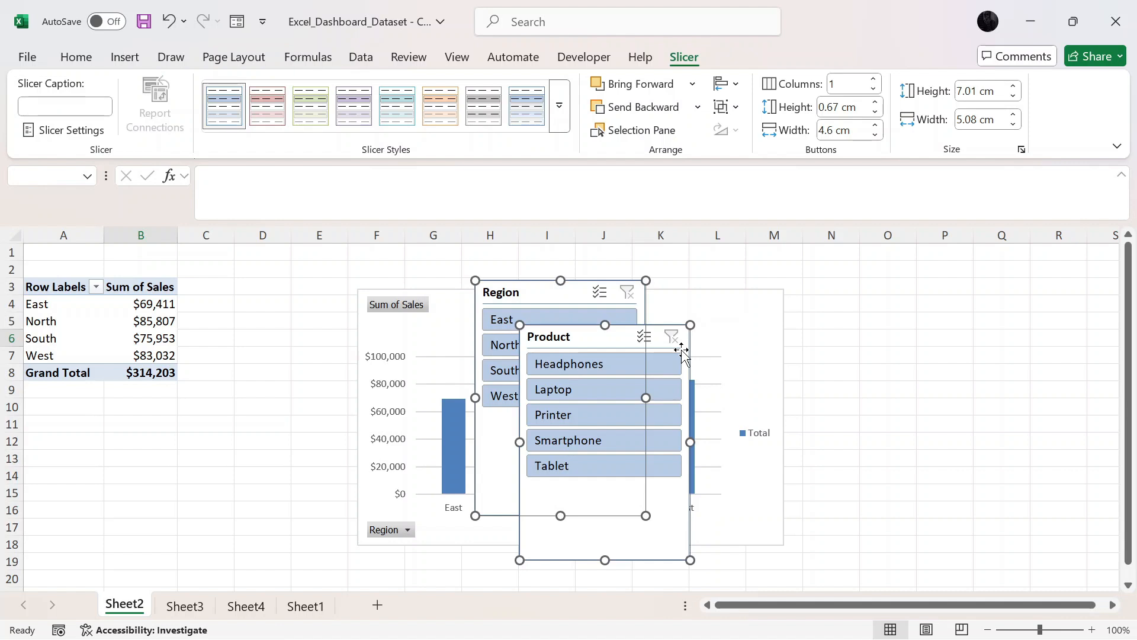
key(Delete)
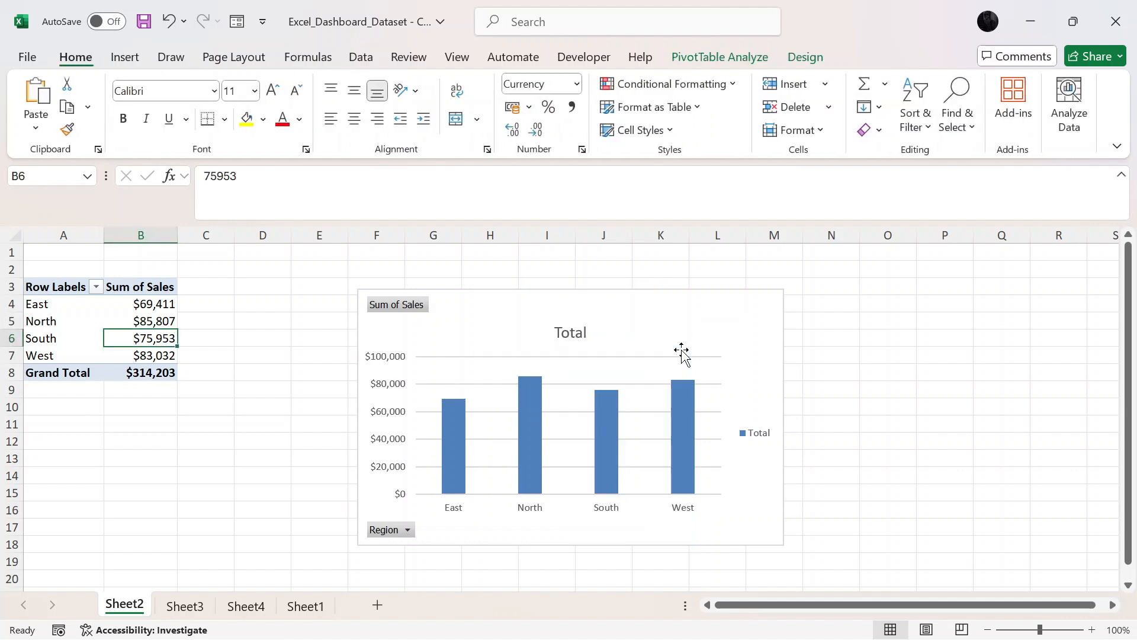
click(378, 605)
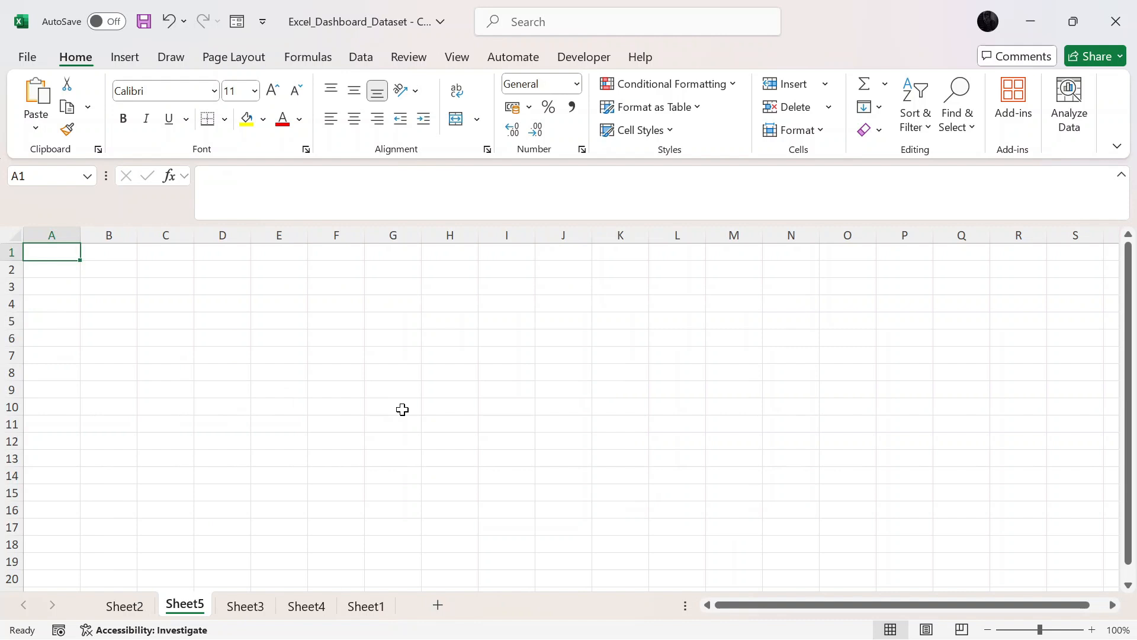
key(ctrl+v)
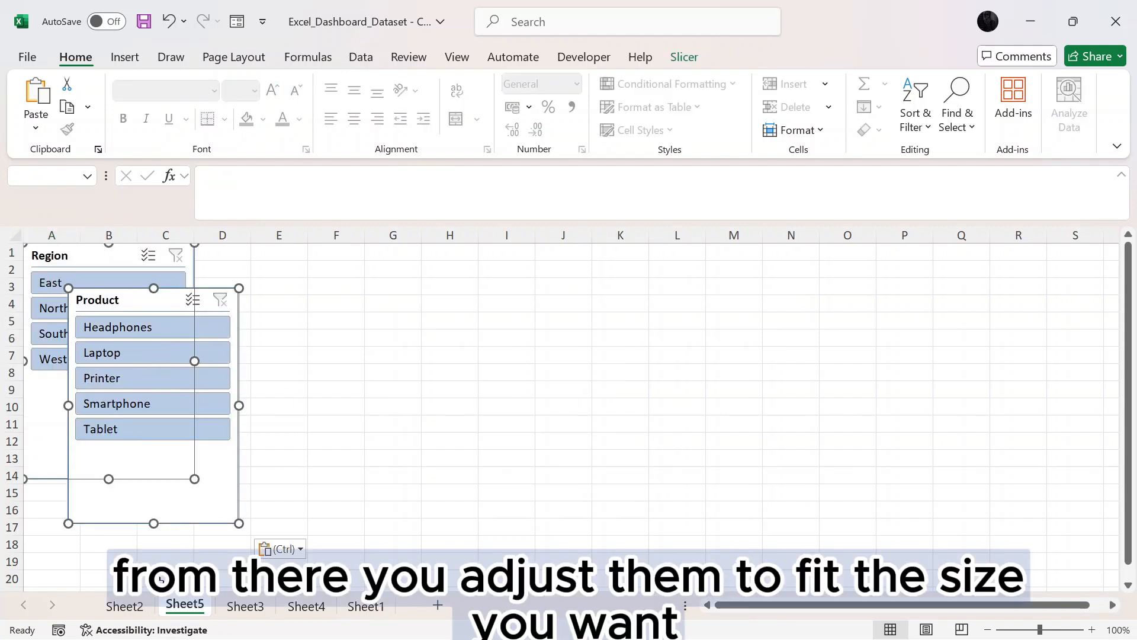
Shorten both slicers together and shift them away from the sheet's corner to start around column B, row 5
drag(156, 523, 157, 440)
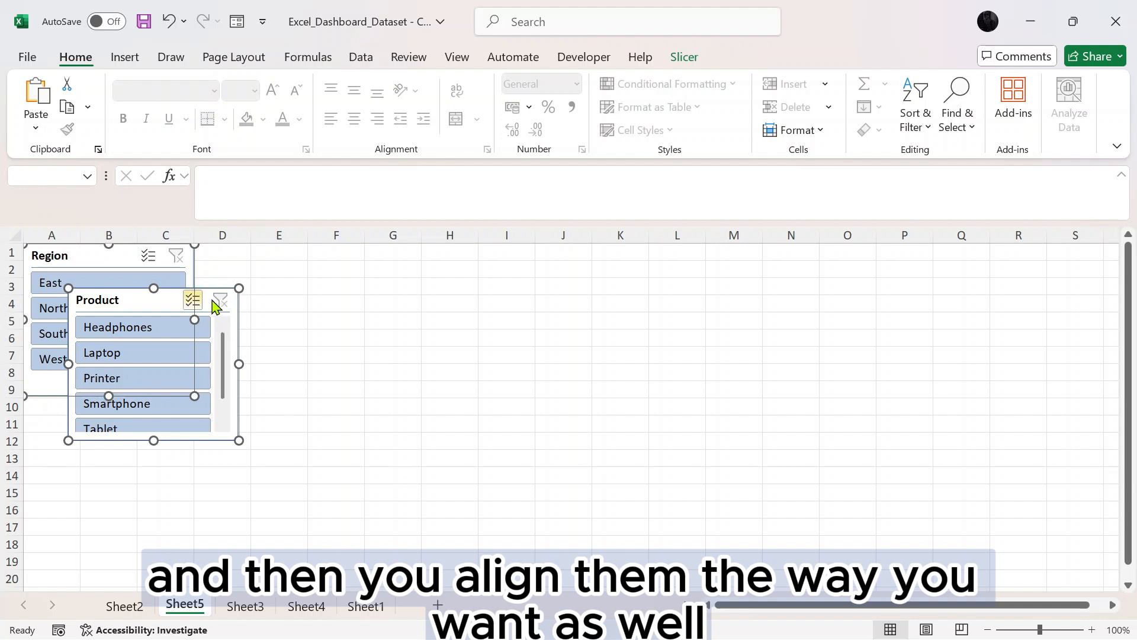
drag(215, 305, 303, 383)
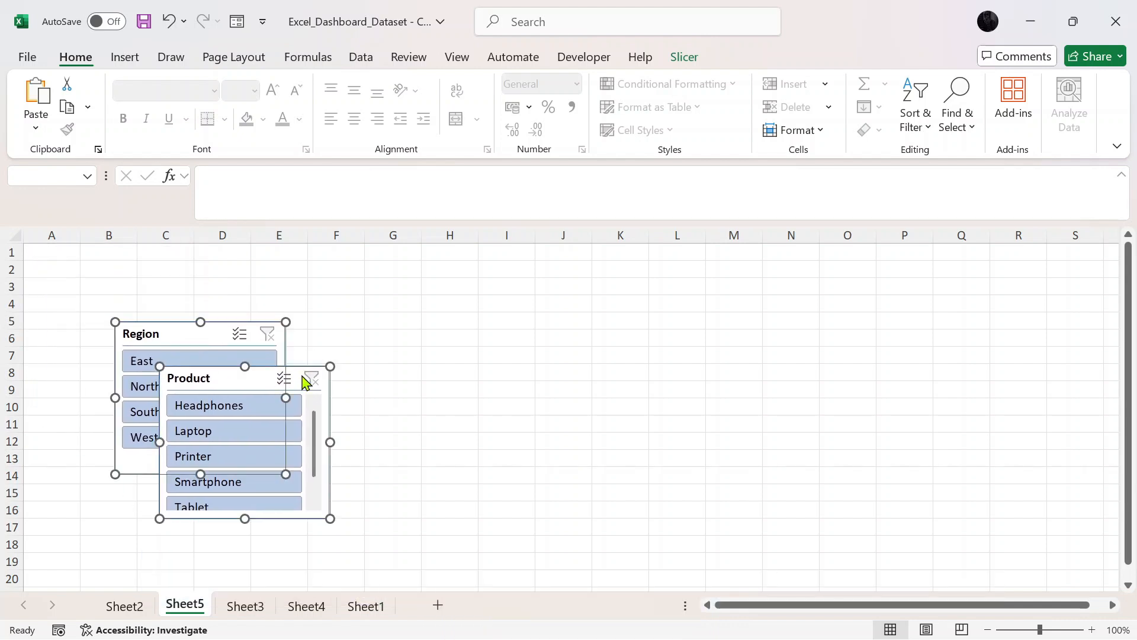
click(368, 375)
Turn on multi-select for the Product slicer and move it beside the Region slicer so they no longer overlap
click(298, 371)
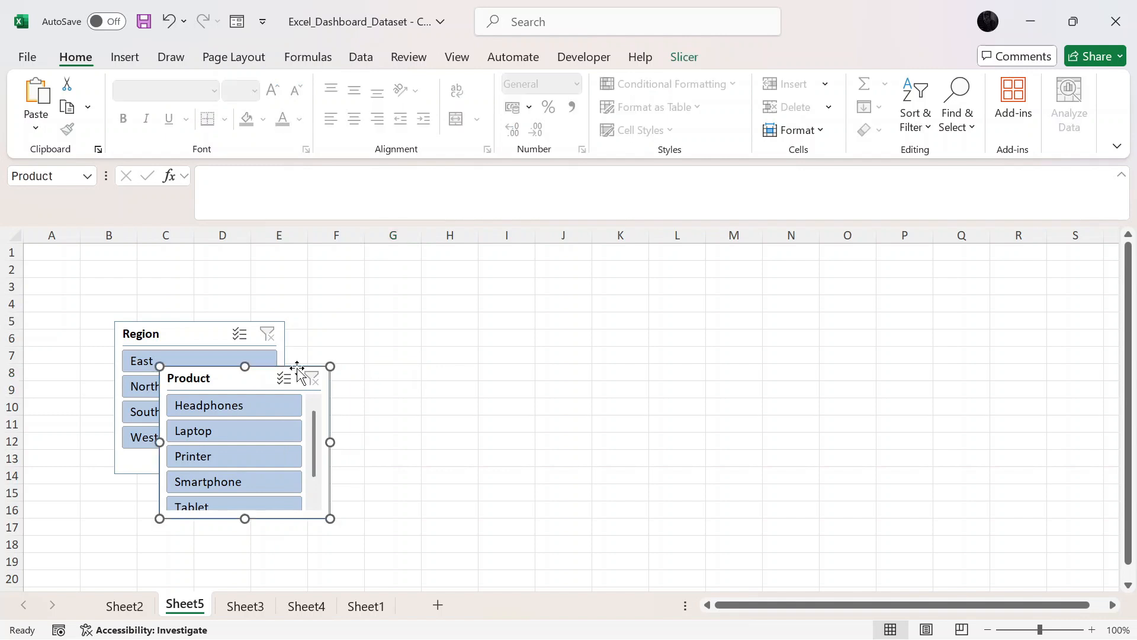
click(283, 378)
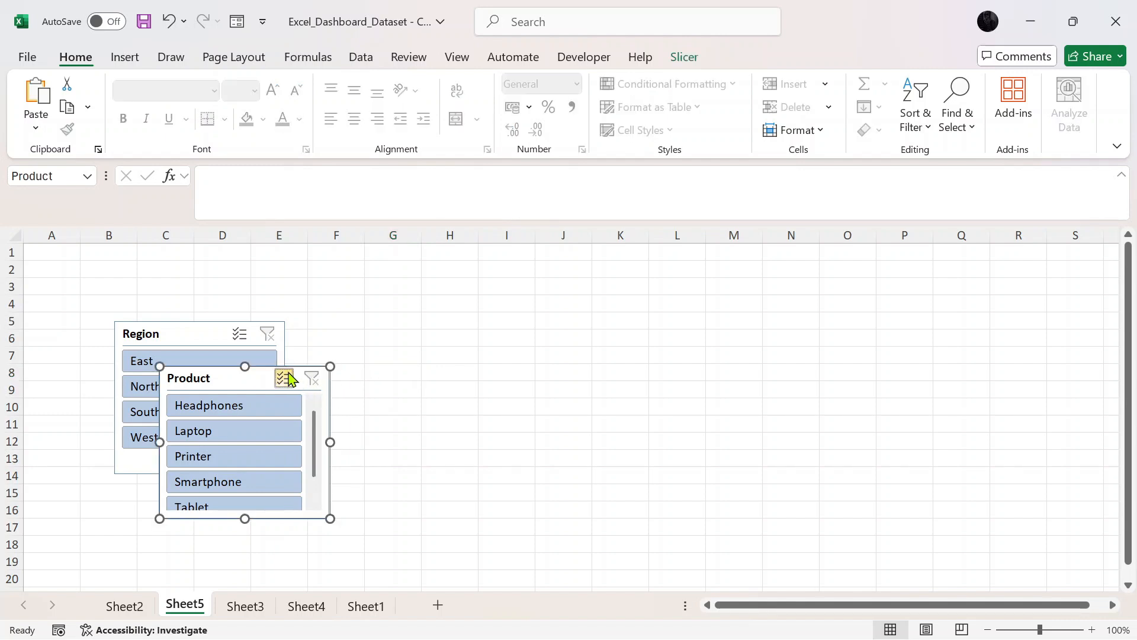
drag(300, 372, 432, 364)
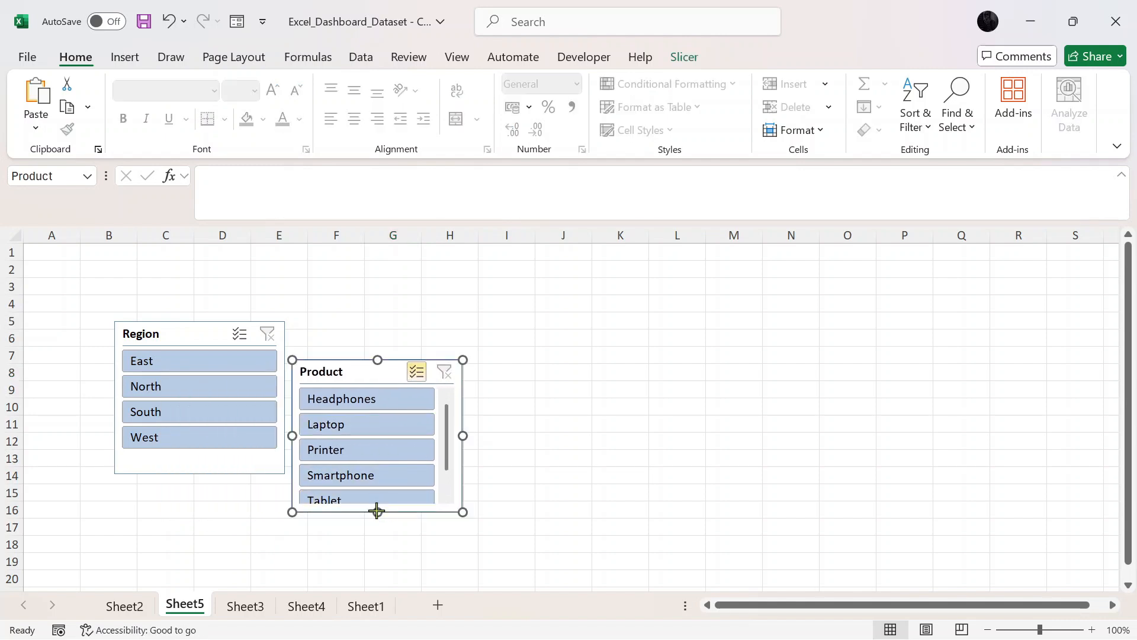
Resize the Product slicer so it is tall enough for all its items and narrower, ending around column G
drag(377, 511, 376, 527)
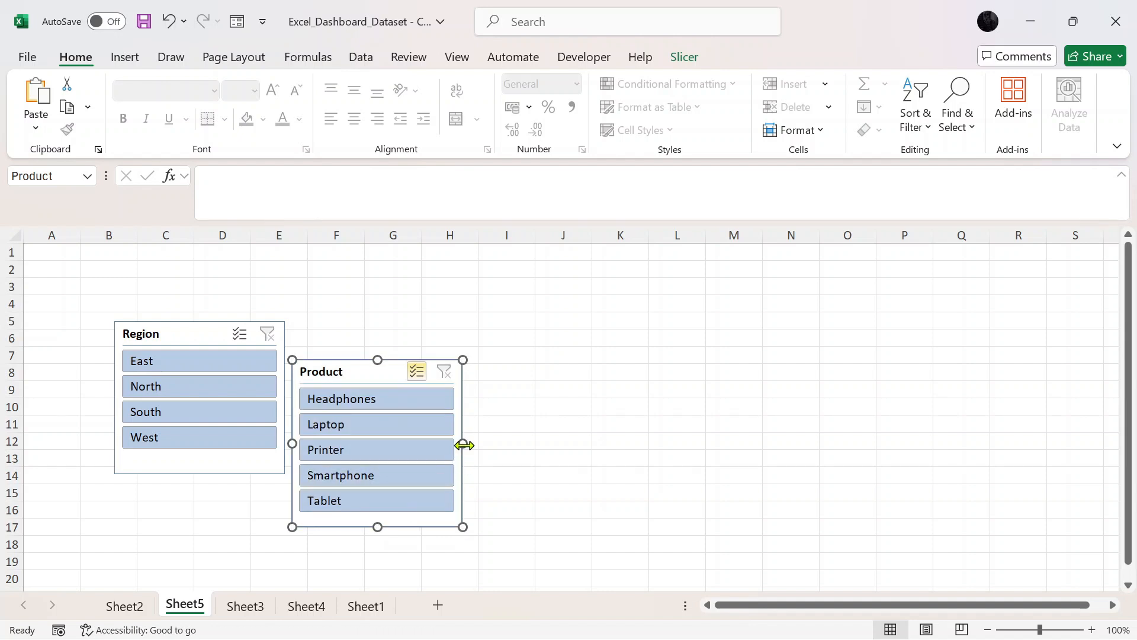
drag(462, 442, 401, 442)
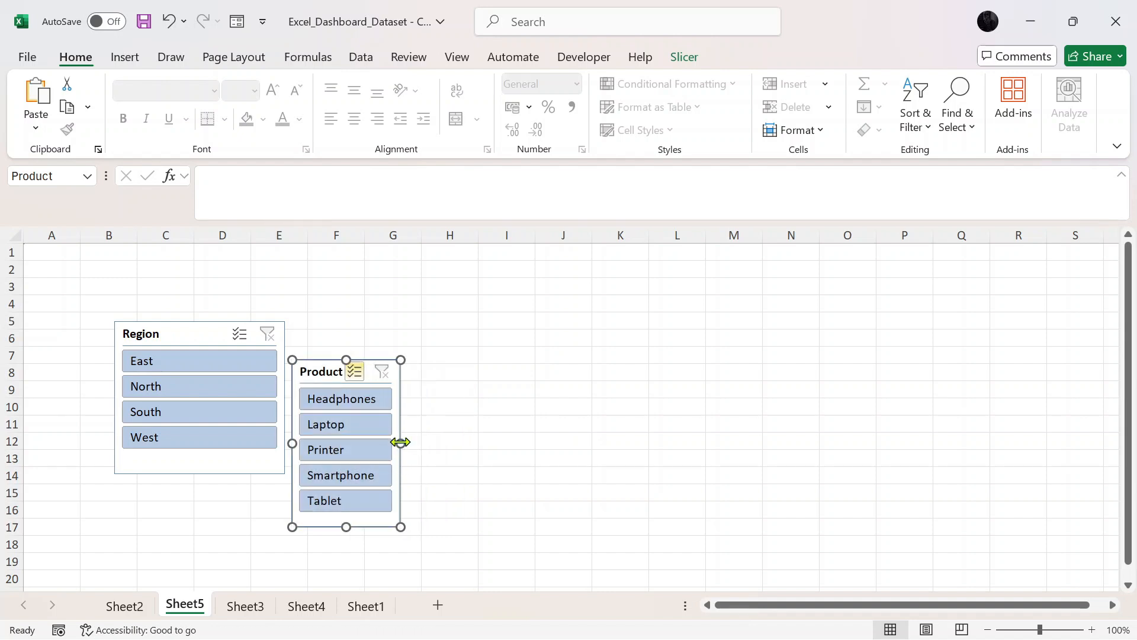
Filter the Region slicer to North and turn on its multi-select
click(234, 387)
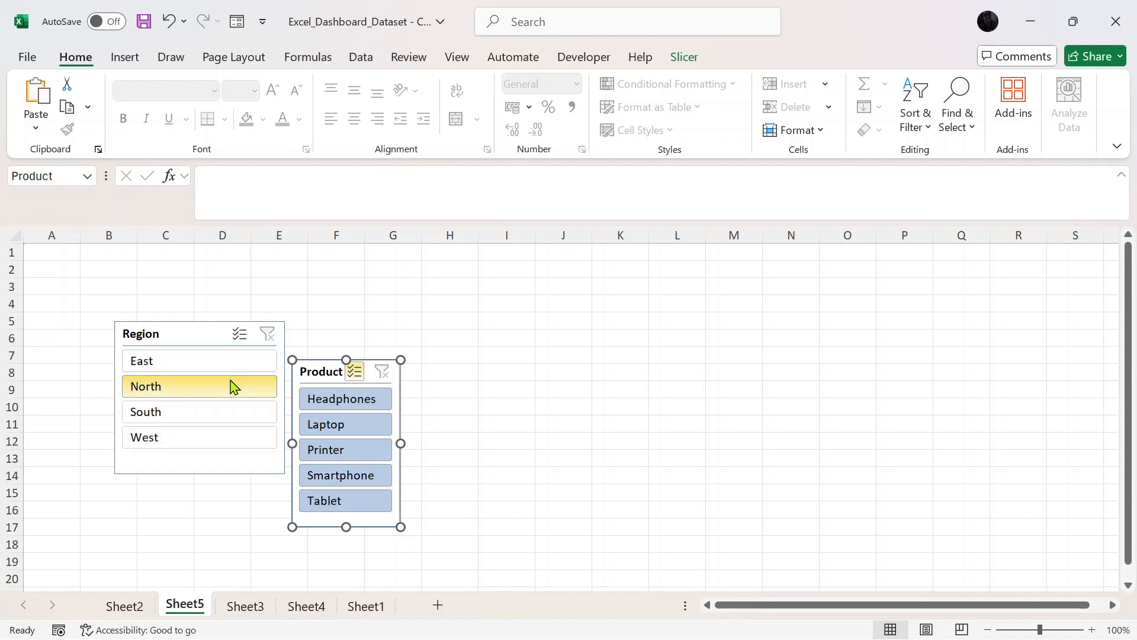
click(196, 344)
click(239, 334)
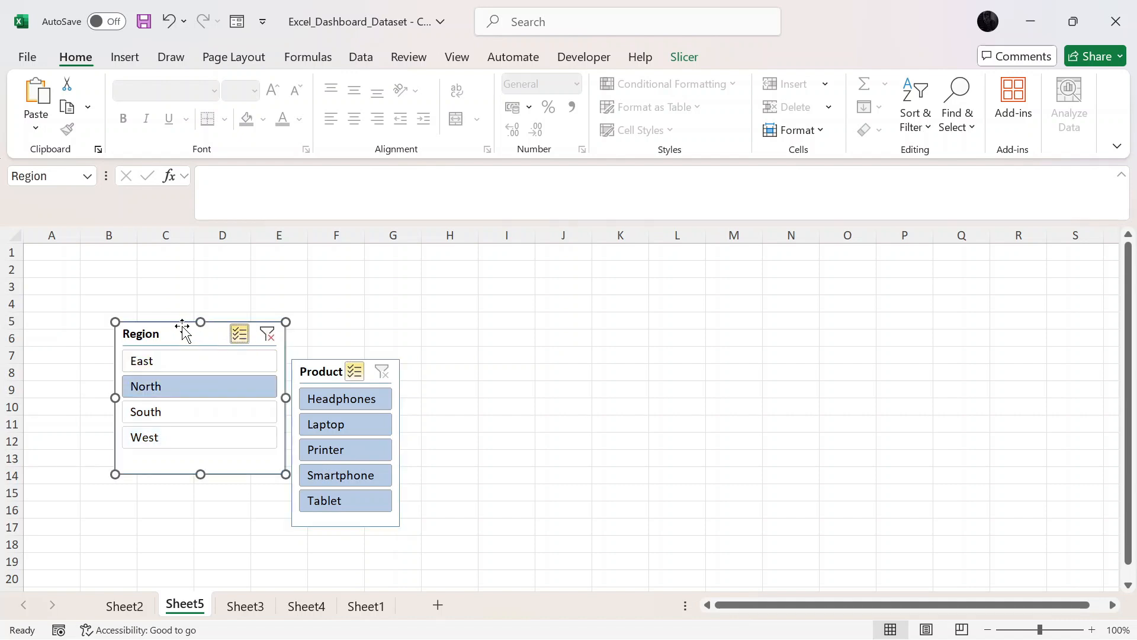
Move the Region slicer up to row 4, clear its filter and turn off its multi-select
drag(181, 335, 164, 309)
click(277, 310)
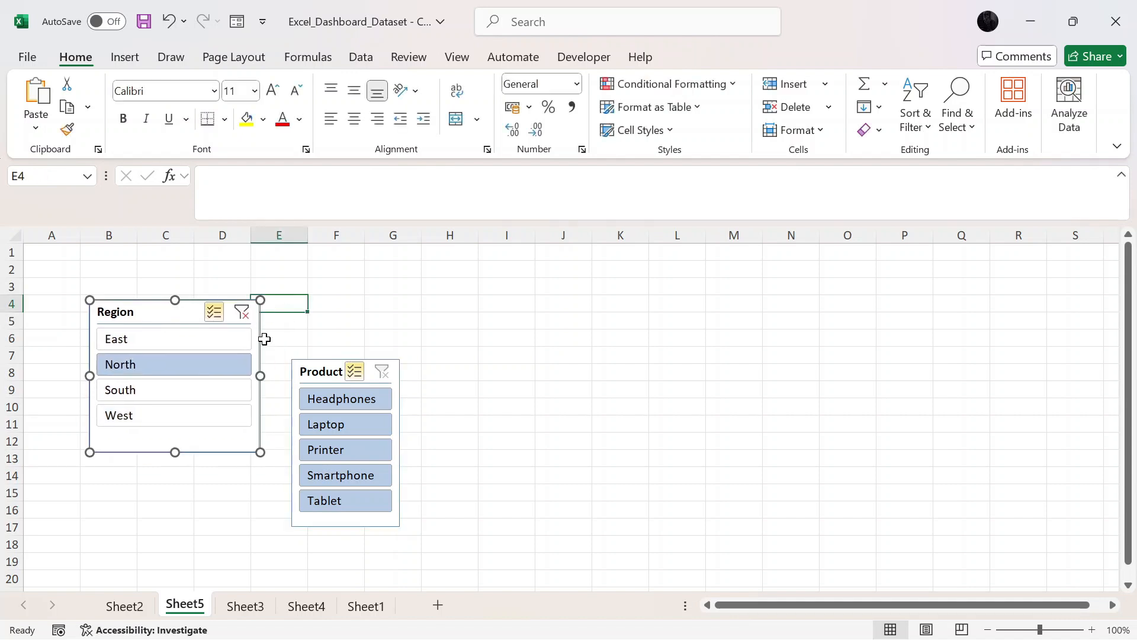
click(240, 314)
click(249, 306)
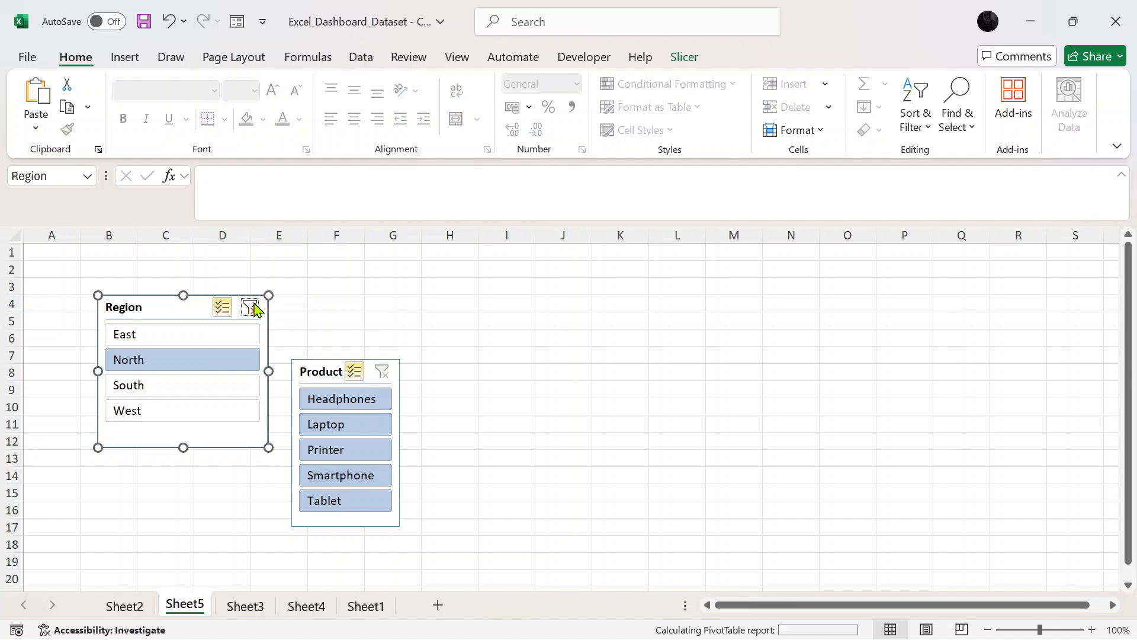
click(222, 306)
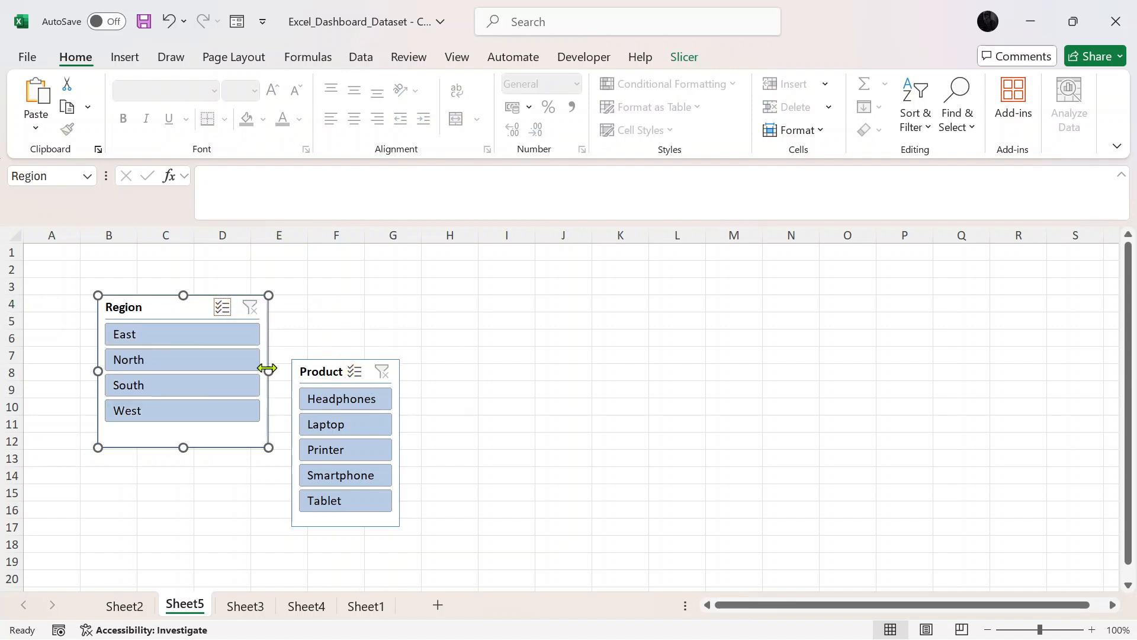
Narrow and shorten the Region slicer to fit its four items, and shift it to span columns A to C
drag(268, 369, 210, 369)
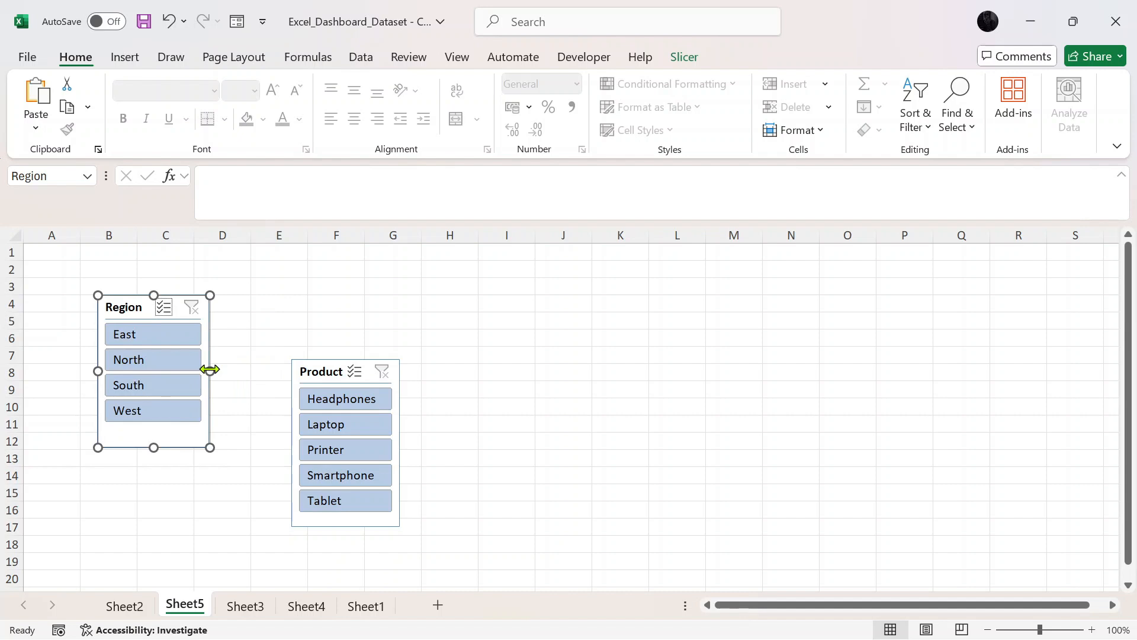
drag(153, 452, 155, 434)
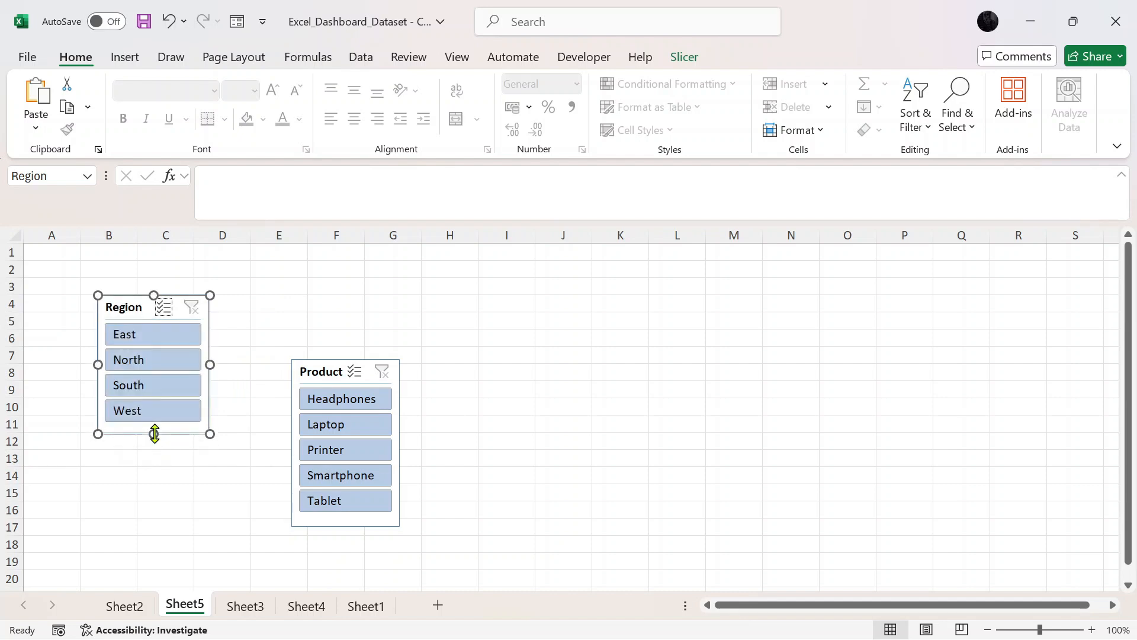
drag(181, 314, 133, 308)
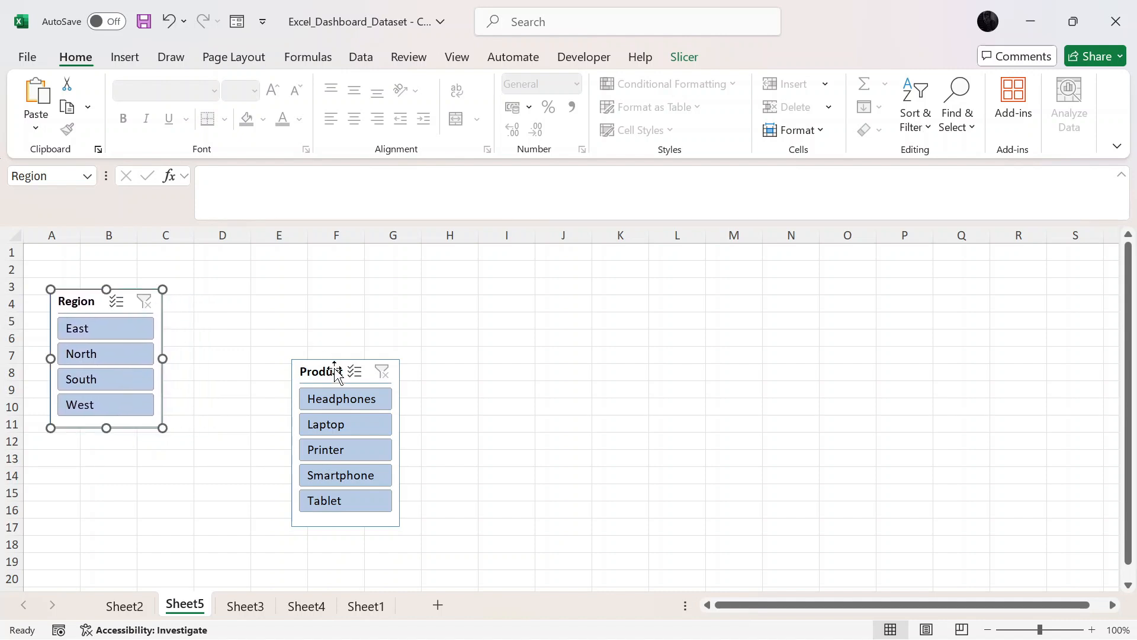
Stack the Product slicer directly beneath the Region slicer, nudging Region up to row 3 so they do not overlap
drag(345, 371, 104, 428)
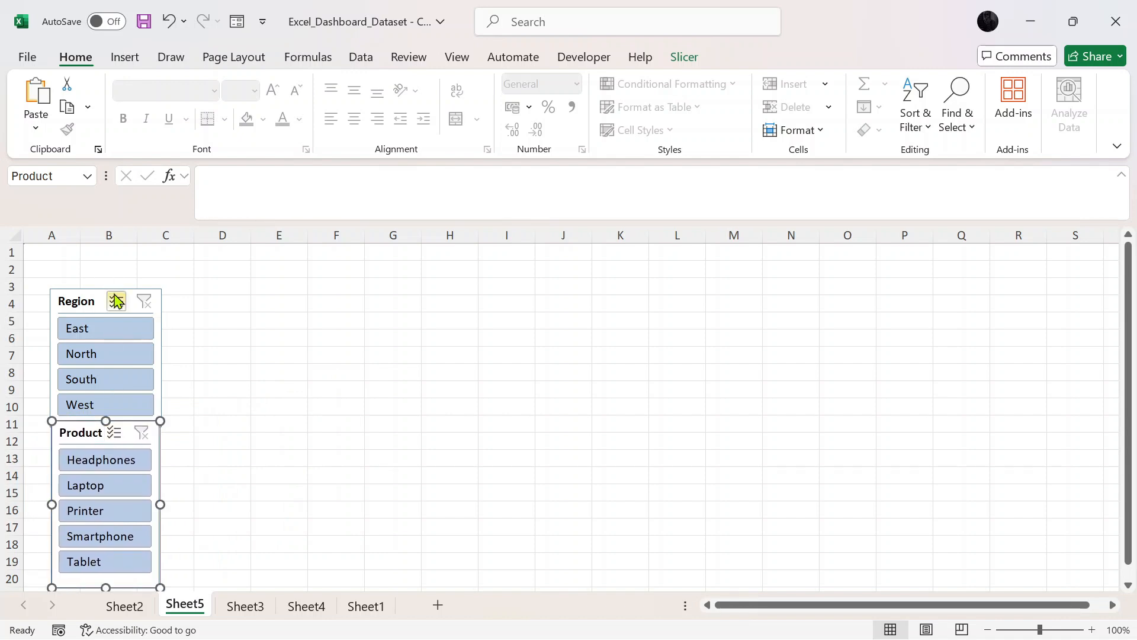
drag(93, 297, 93, 283)
click(242, 462)
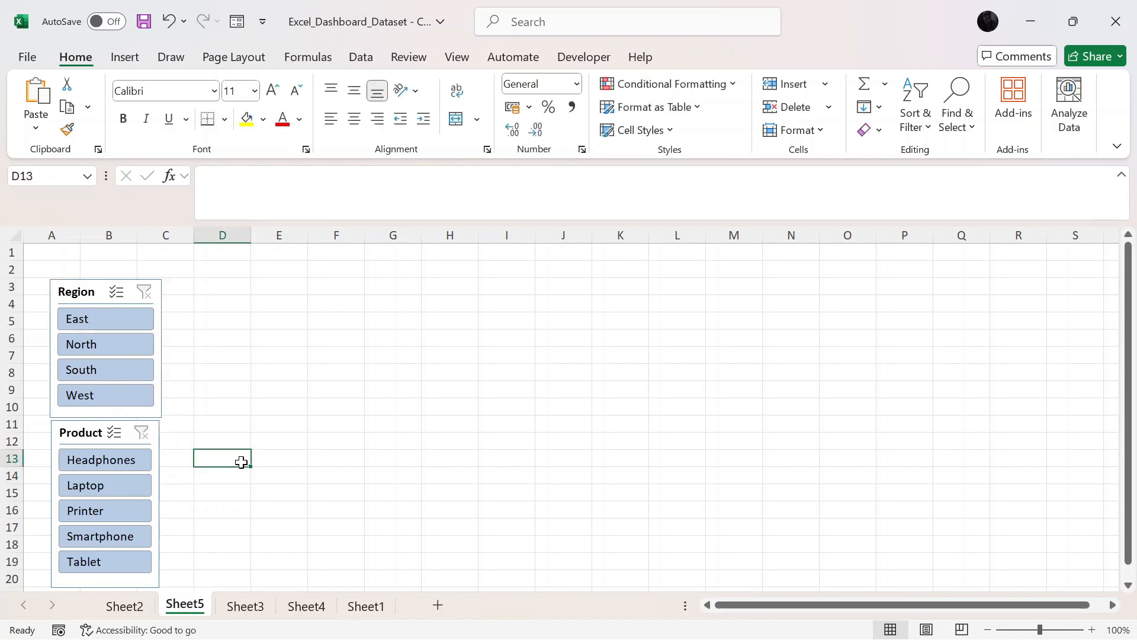
Insert a wide text box across rows 1 to 3, spanning about columns C to O beside the slicers
click(126, 59)
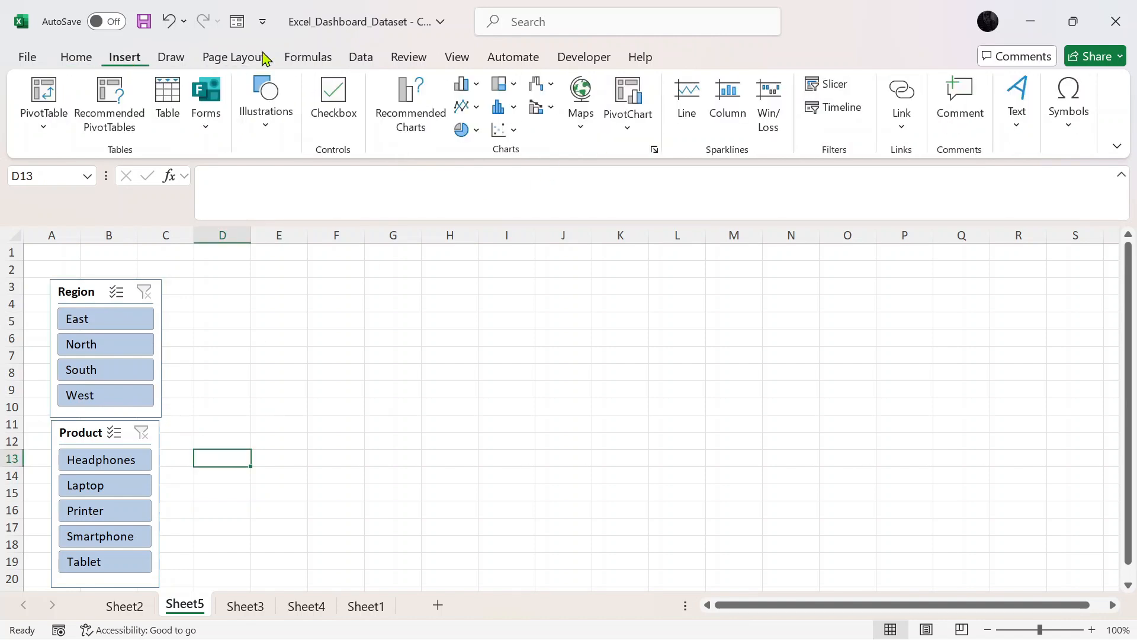
click(1018, 130)
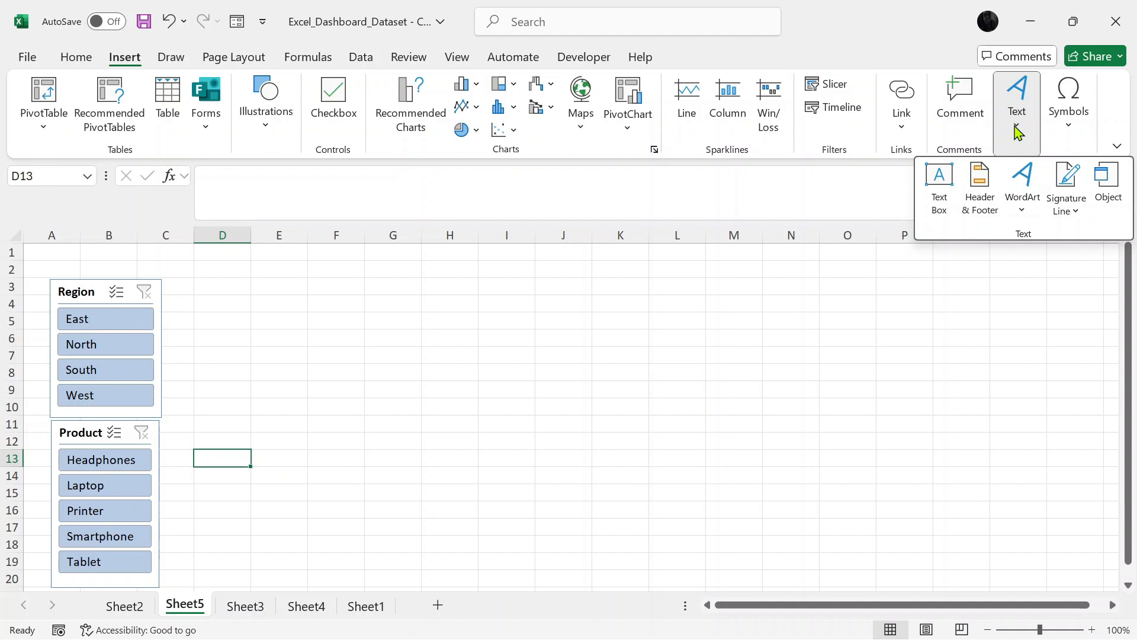
click(938, 204)
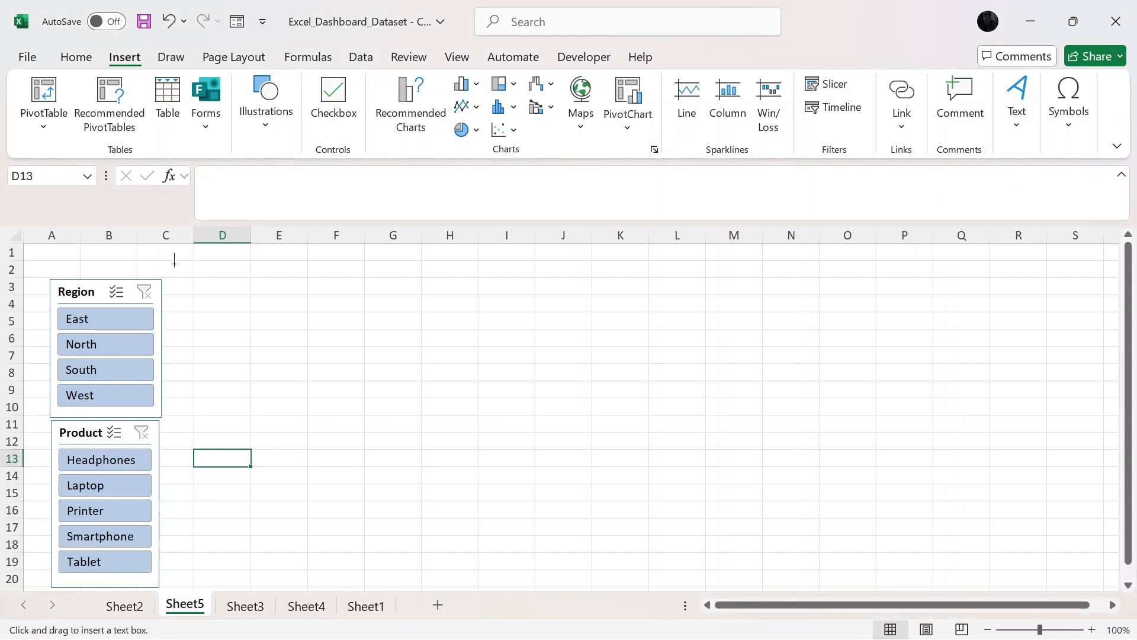
drag(174, 263, 885, 300)
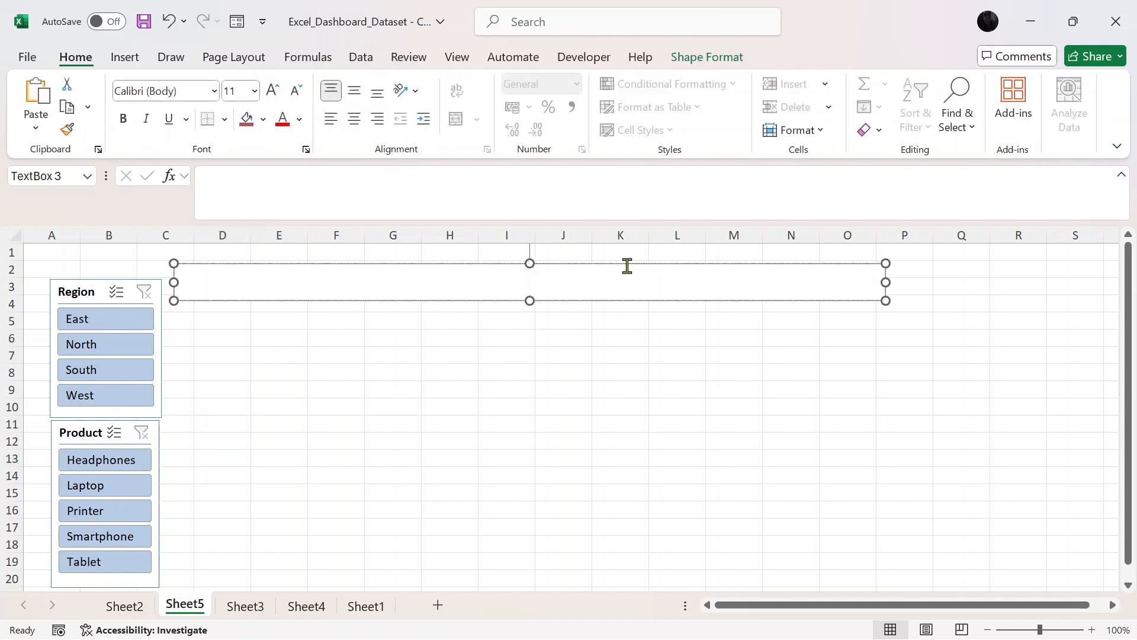
drag(617, 264, 630, 248)
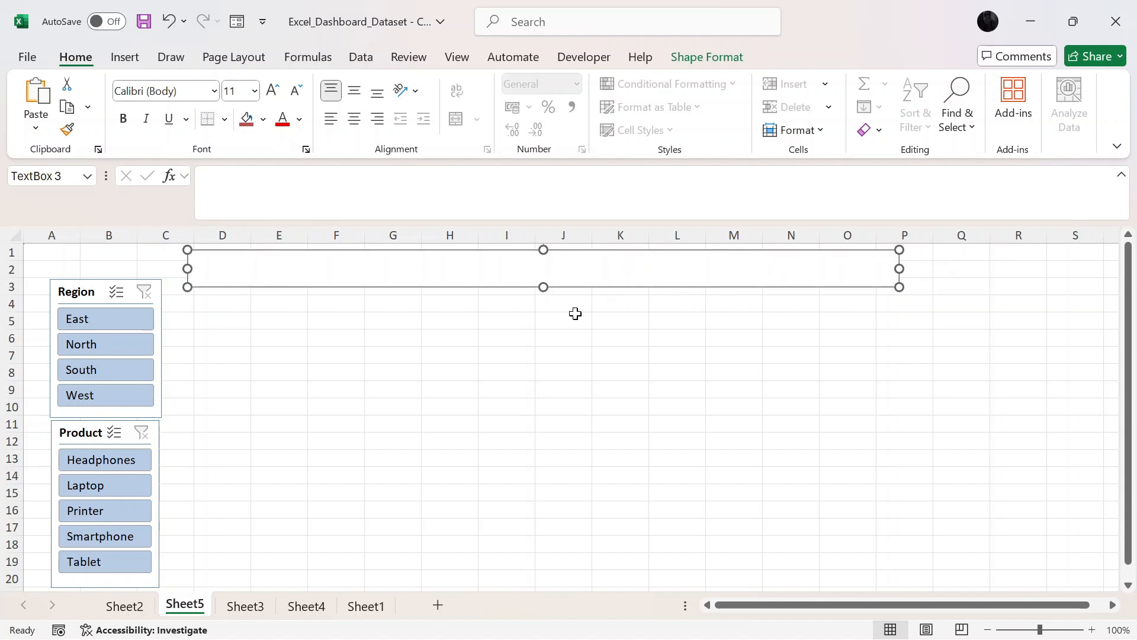
Enter the title "SALES DASHBOARD" in the text box
click(481, 270)
text(SALES)
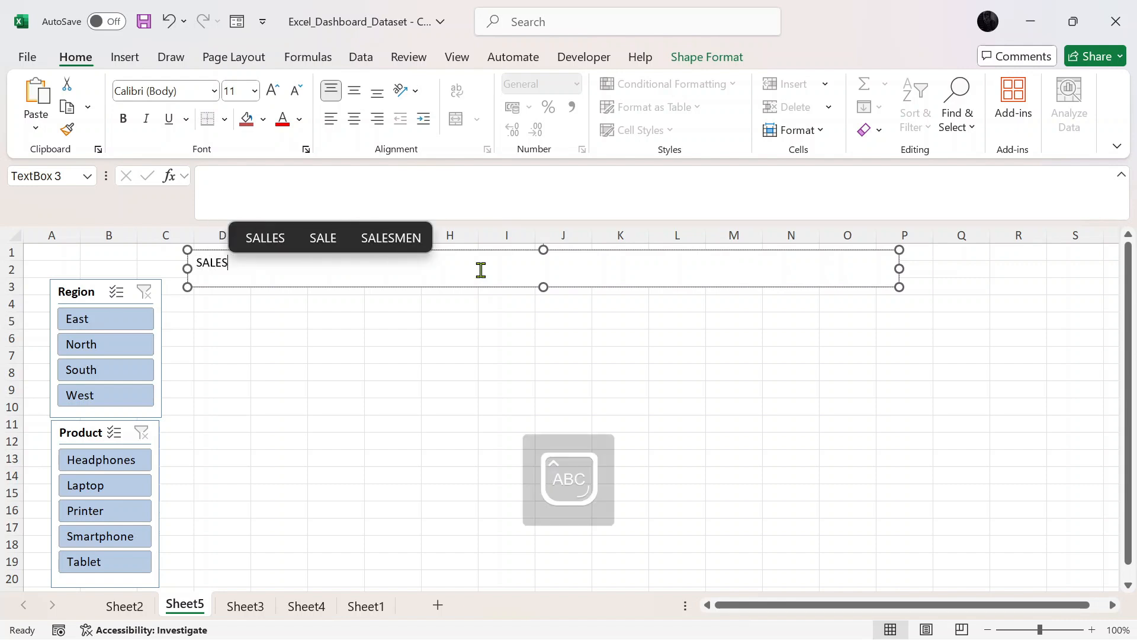
text( DASK)
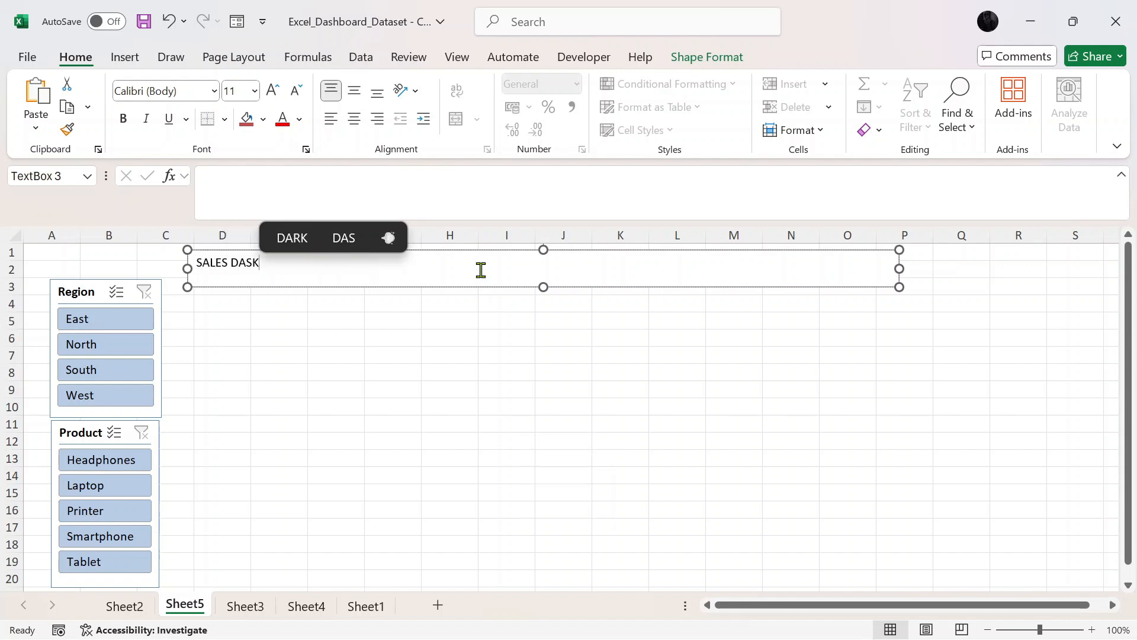
key(BackSpace)
text(H)
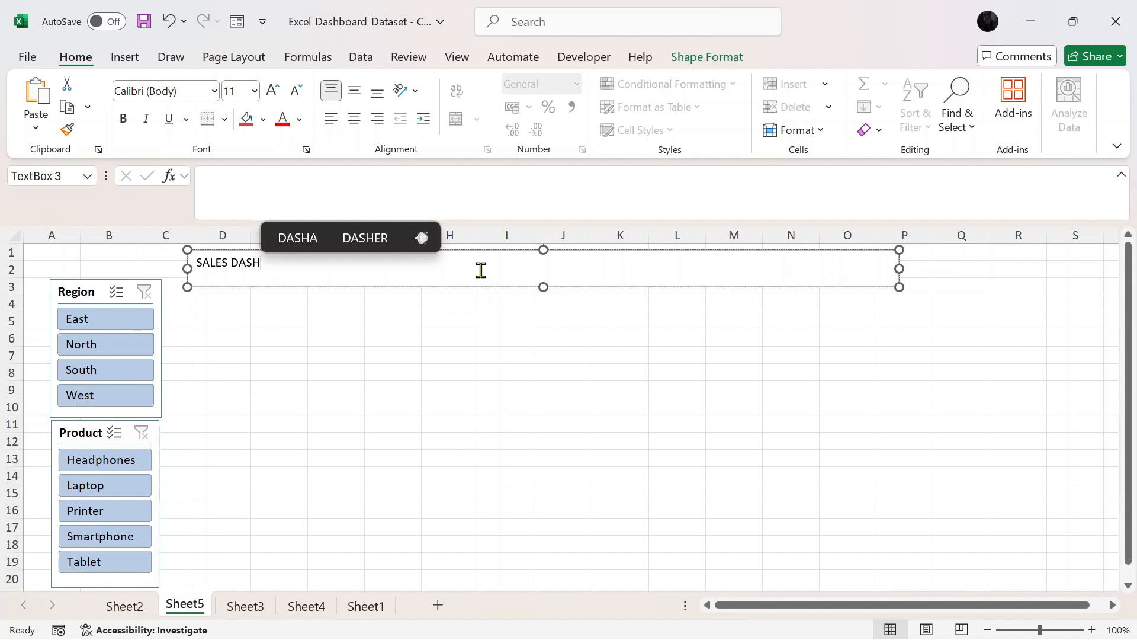
text(BOARD)
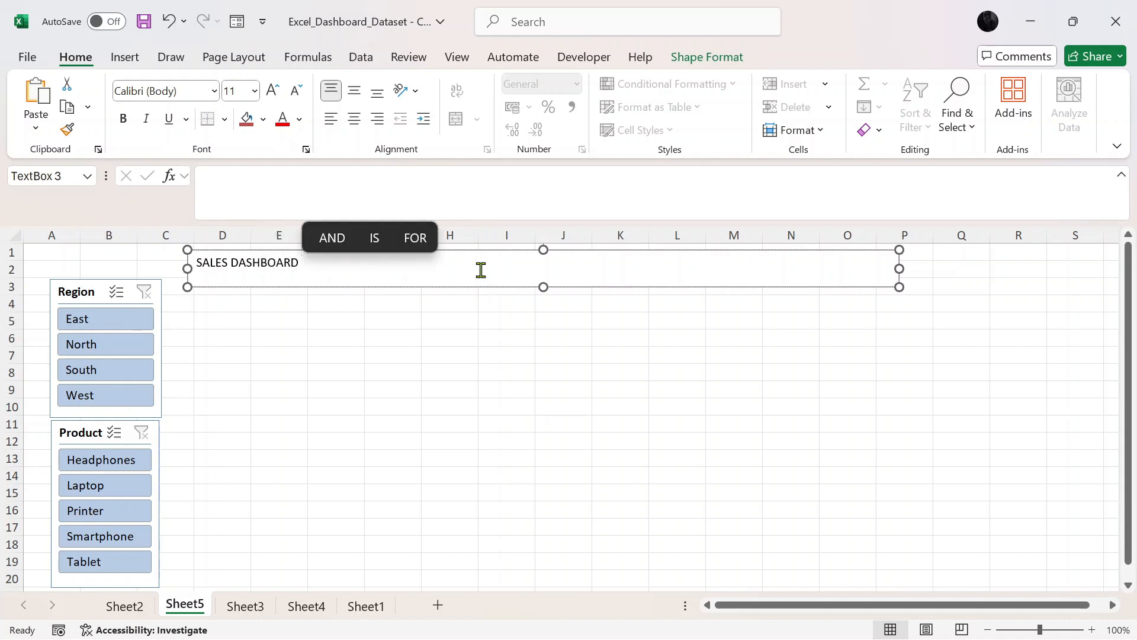
Set the whole dashboard title to font size 30 and centre it in the text box
key(ctrl+a)
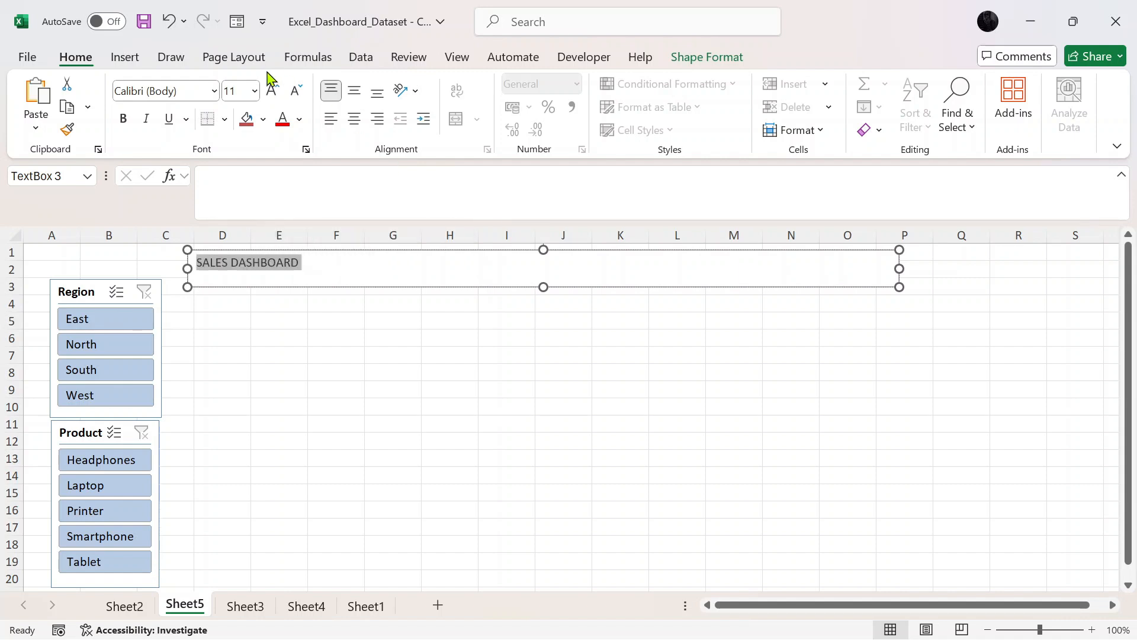
click(237, 93)
text(30)
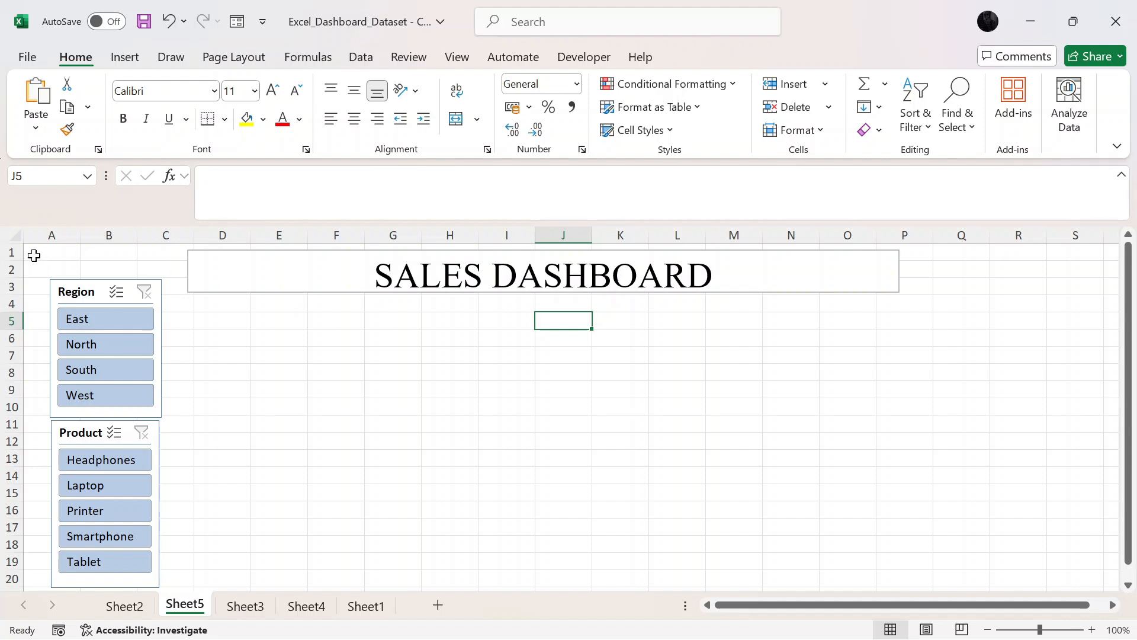
drag(34, 255, 1051, 543)
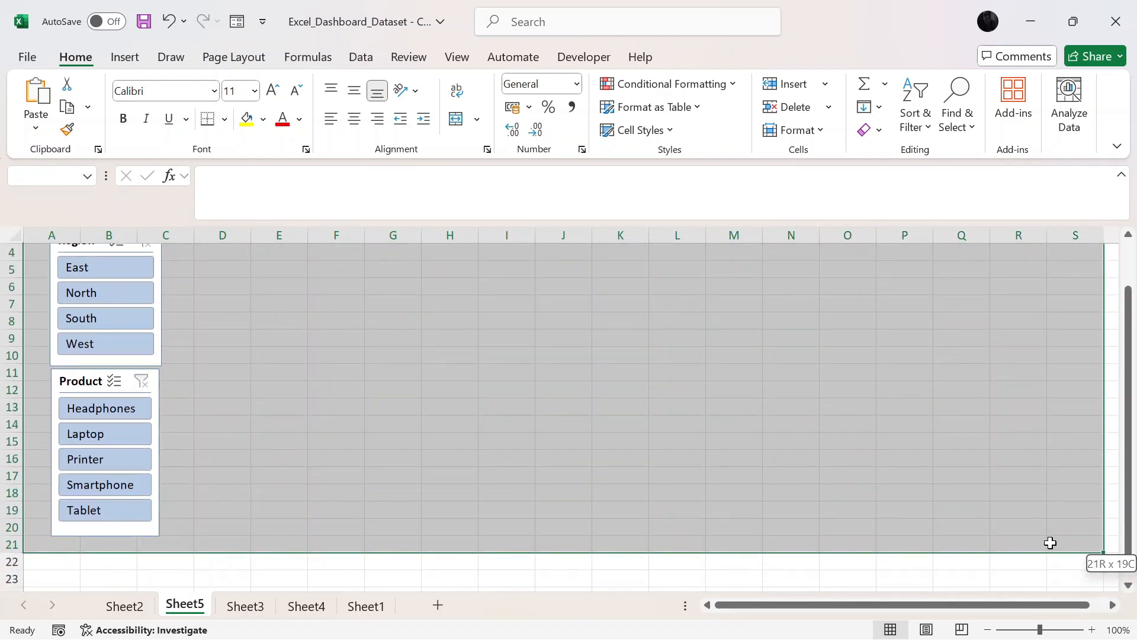
drag(1051, 543, 1051, 543)
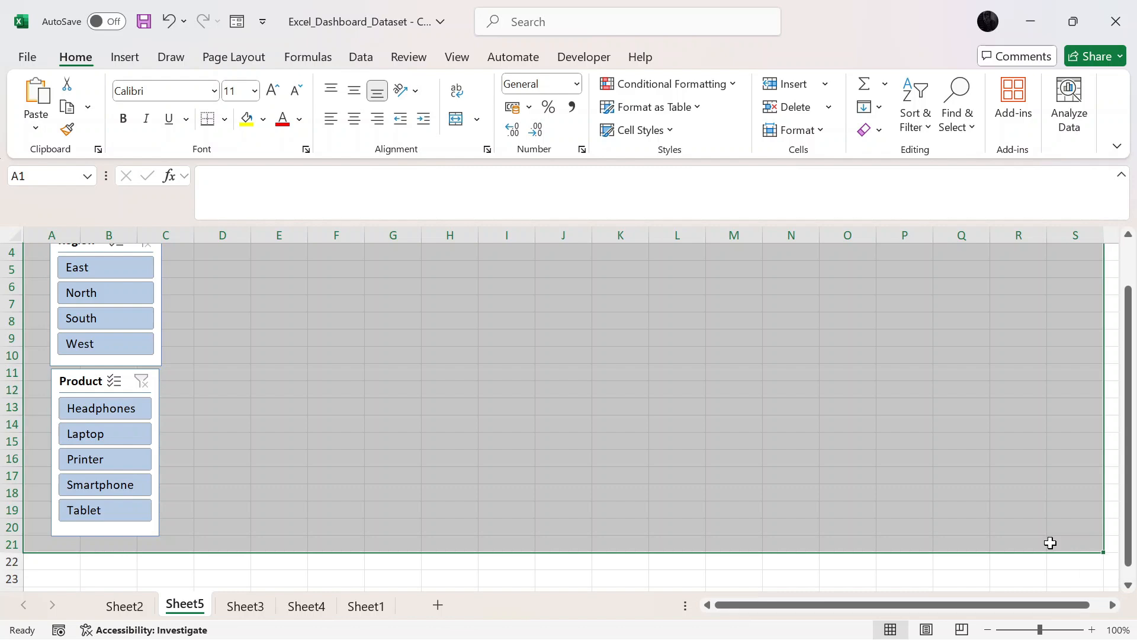
scroll(758, 463, up, 1)
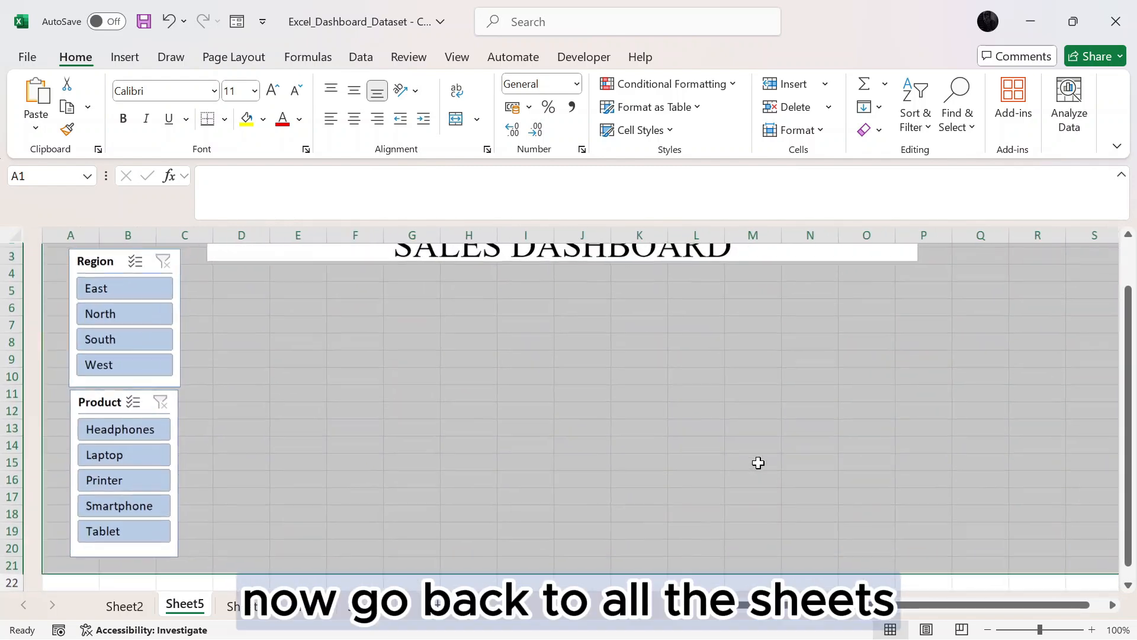
click(758, 463)
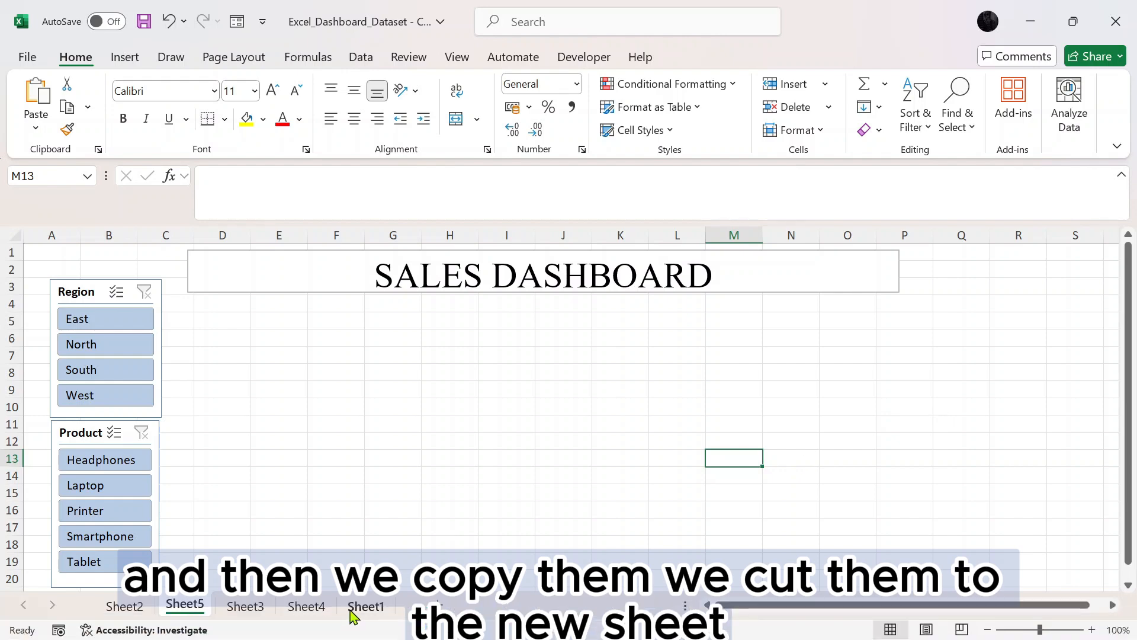
Cut the region sales PivotChart from Sheet2 and paste it into Sheet5 below the dashboard title
click(358, 607)
click(306, 607)
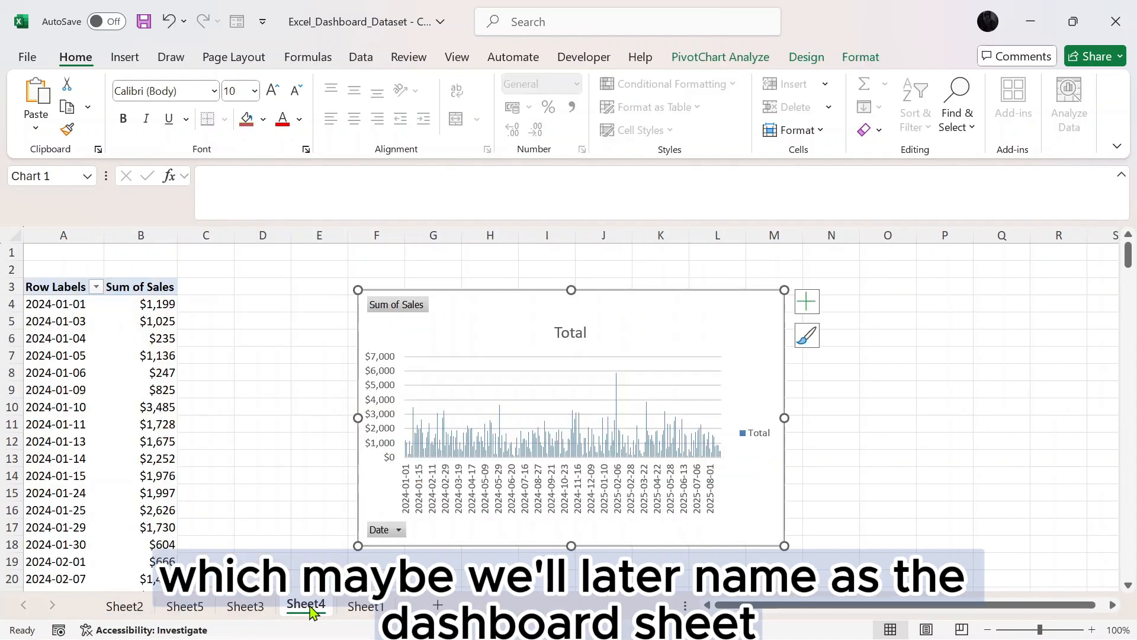
click(136, 611)
click(693, 326)
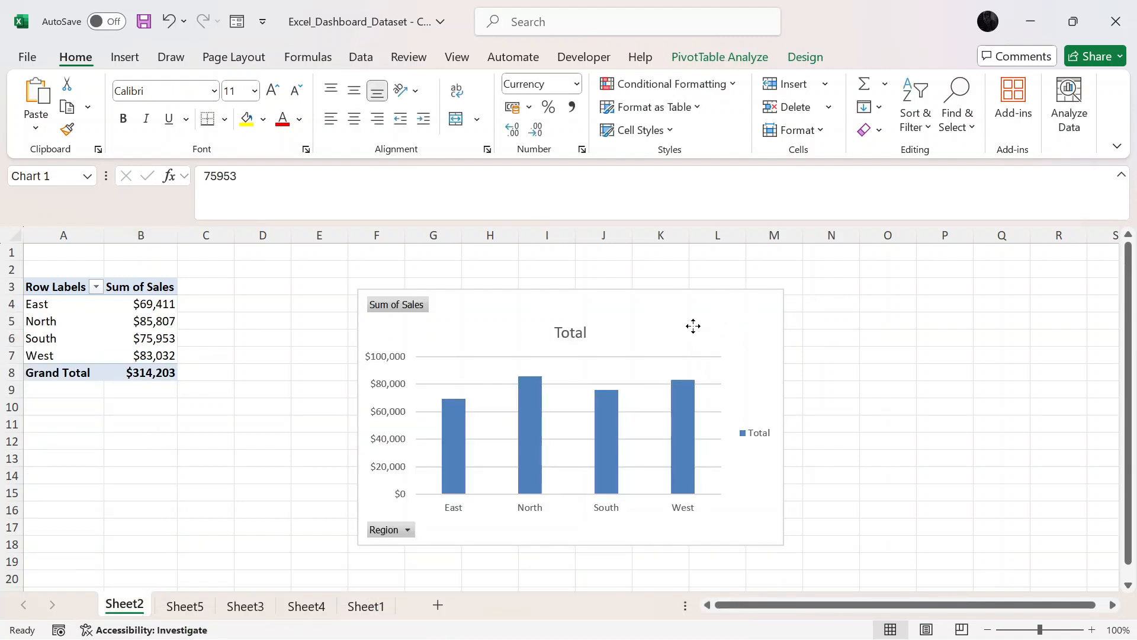
key(Delete)
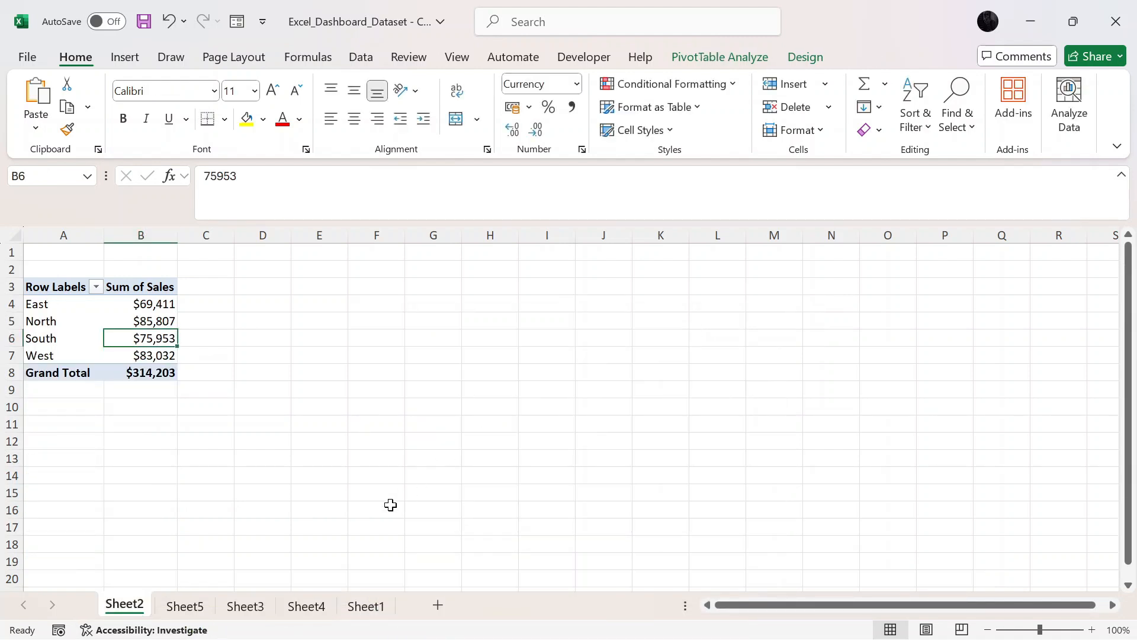
click(368, 606)
click(185, 606)
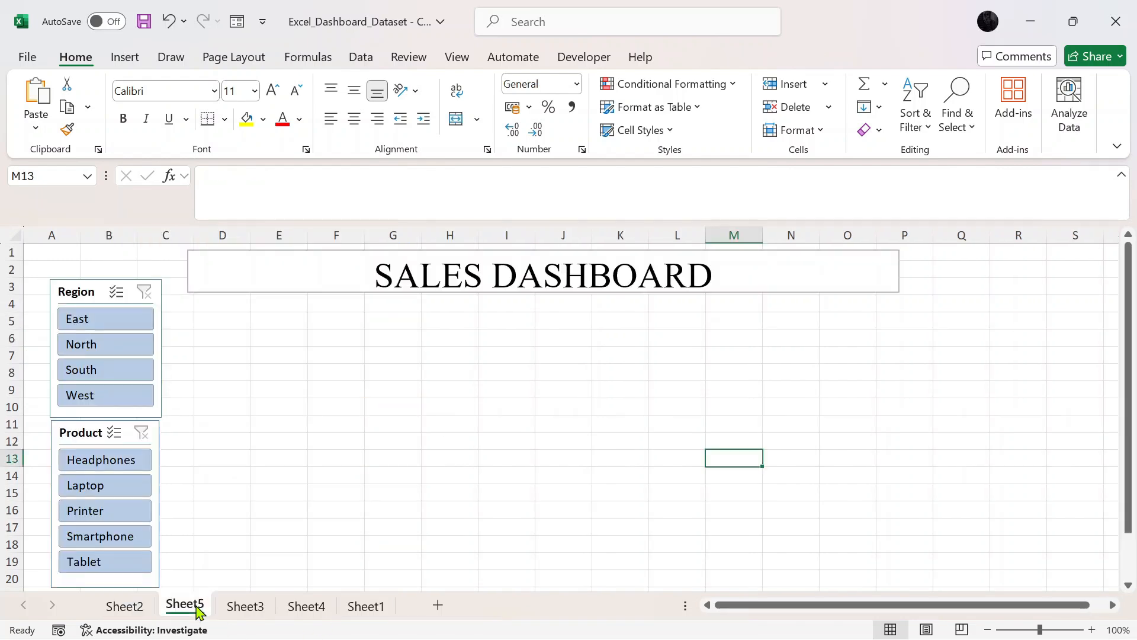
click(284, 390)
key(ctrl+v)
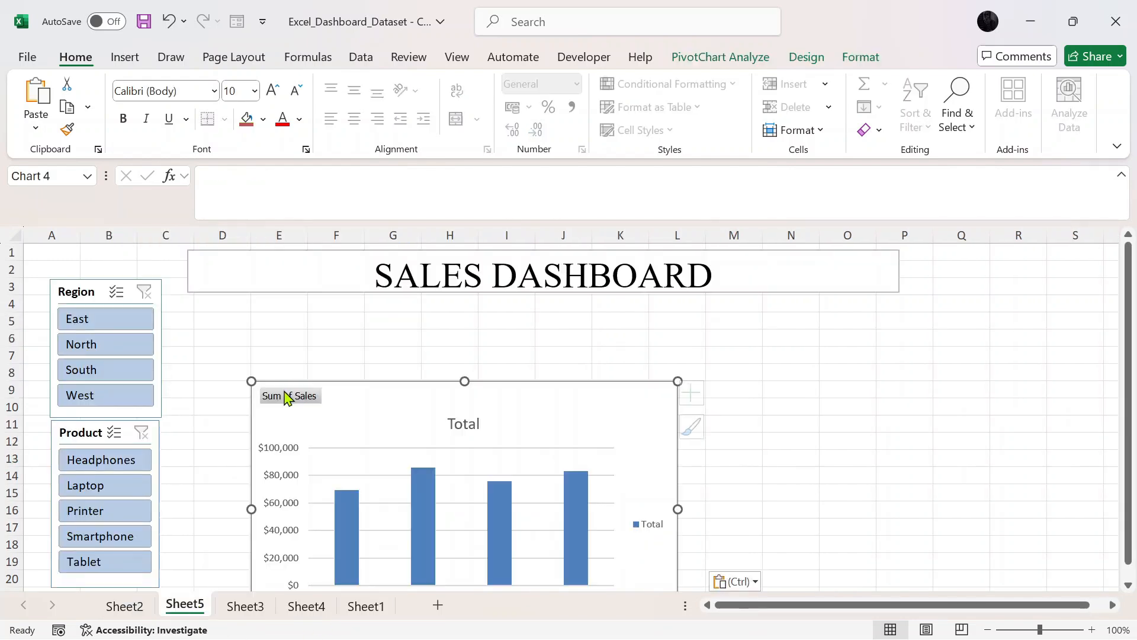
Shrink the region chart and place it beside the slicers, under the title, spanning about columns C to H and rows 4 to 16
drag(244, 381, 414, 474)
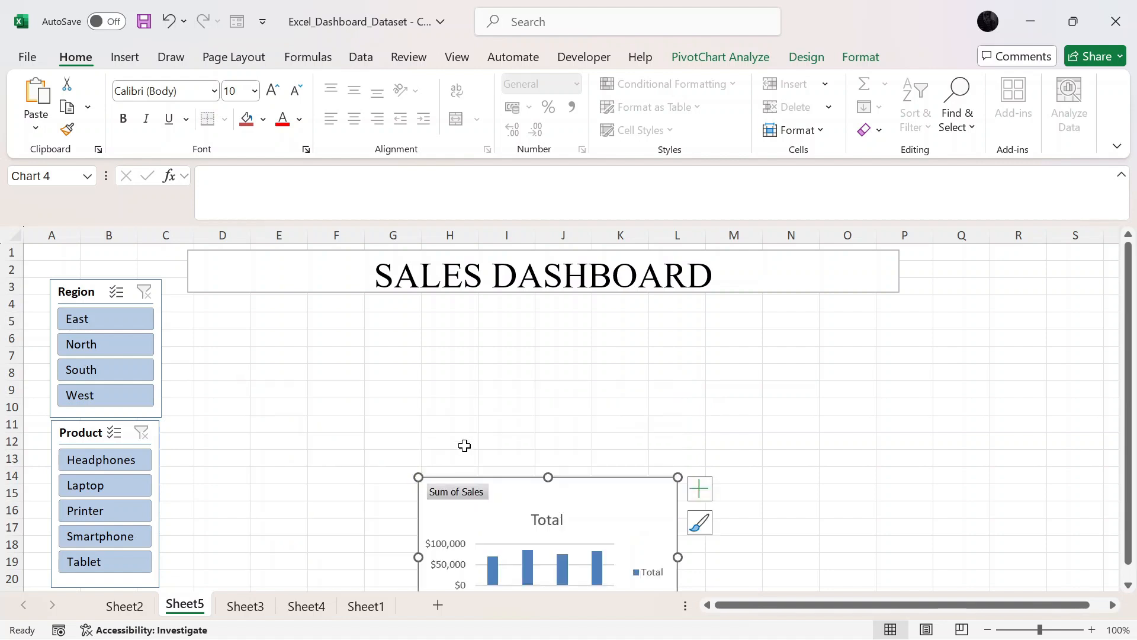
drag(569, 492, 335, 317)
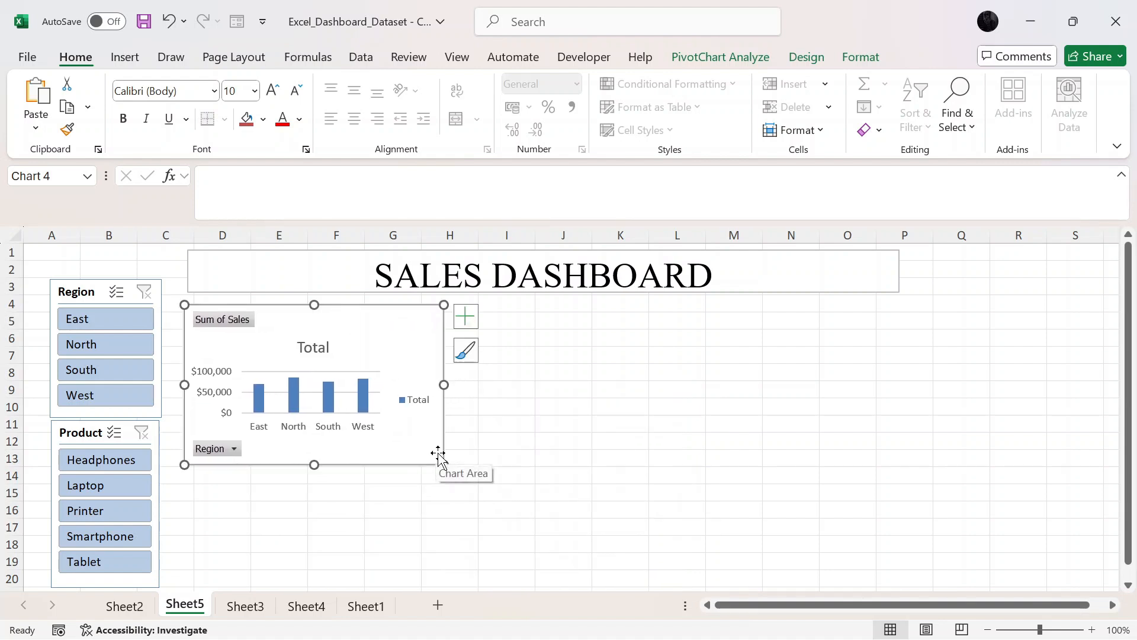
drag(444, 466, 451, 509)
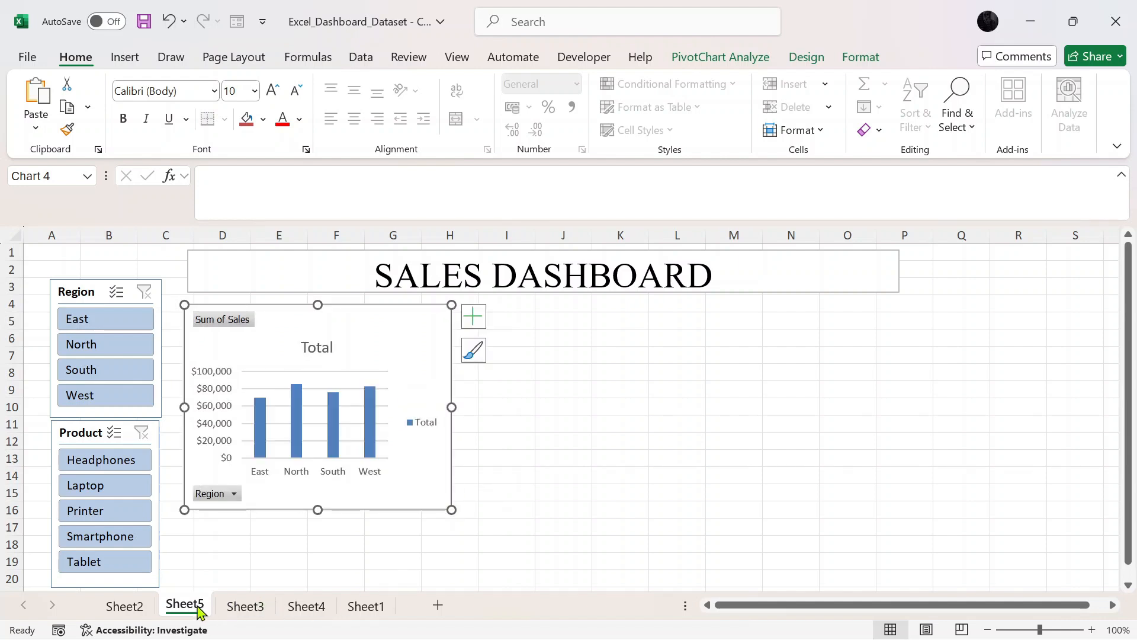
Reorder the worksheets as Sheet4, Sheet2, Sheet3, Sheet1 and Sheet5
drag(196, 608, 409, 619)
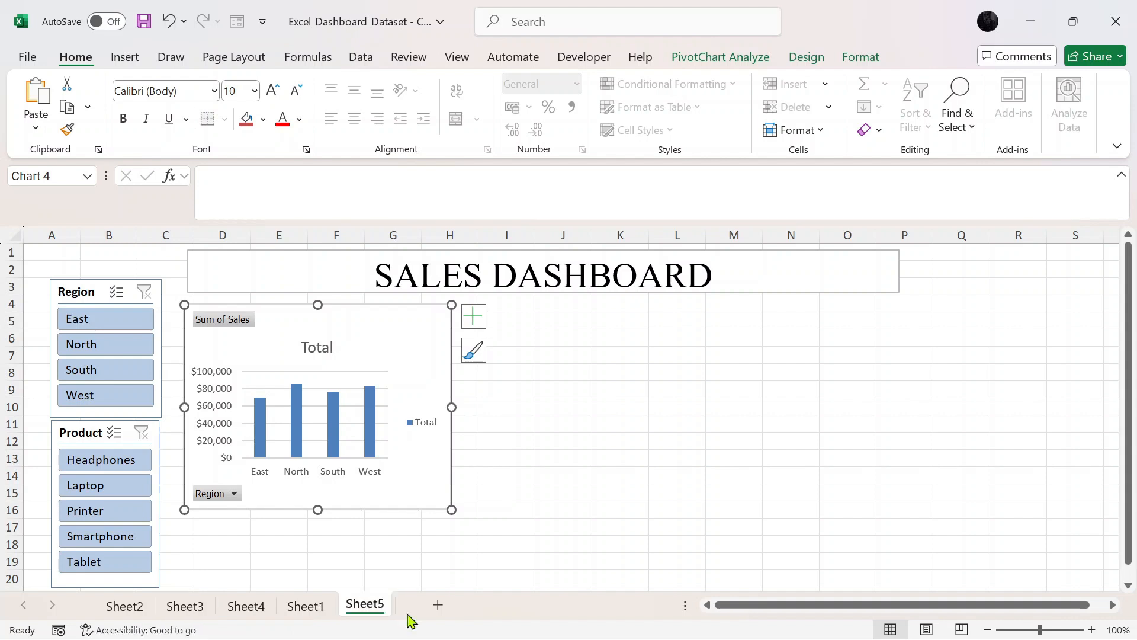
drag(130, 613, 329, 618)
click(127, 609)
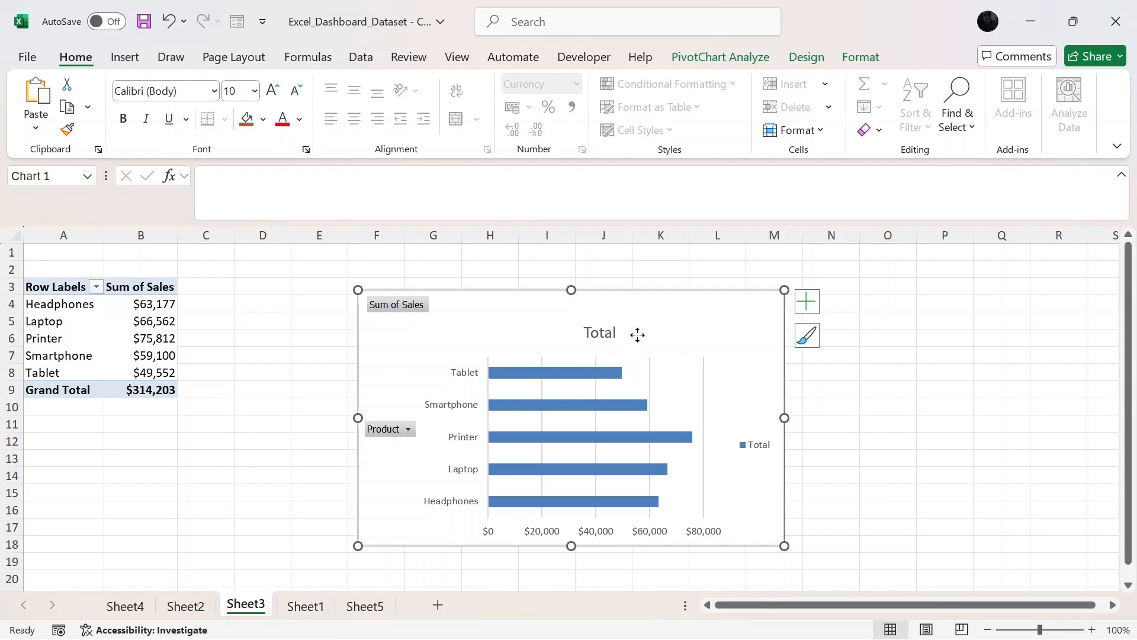
Cut the product sales PivotChart from Sheet3 and paste it into Sheet5
key(Delete)
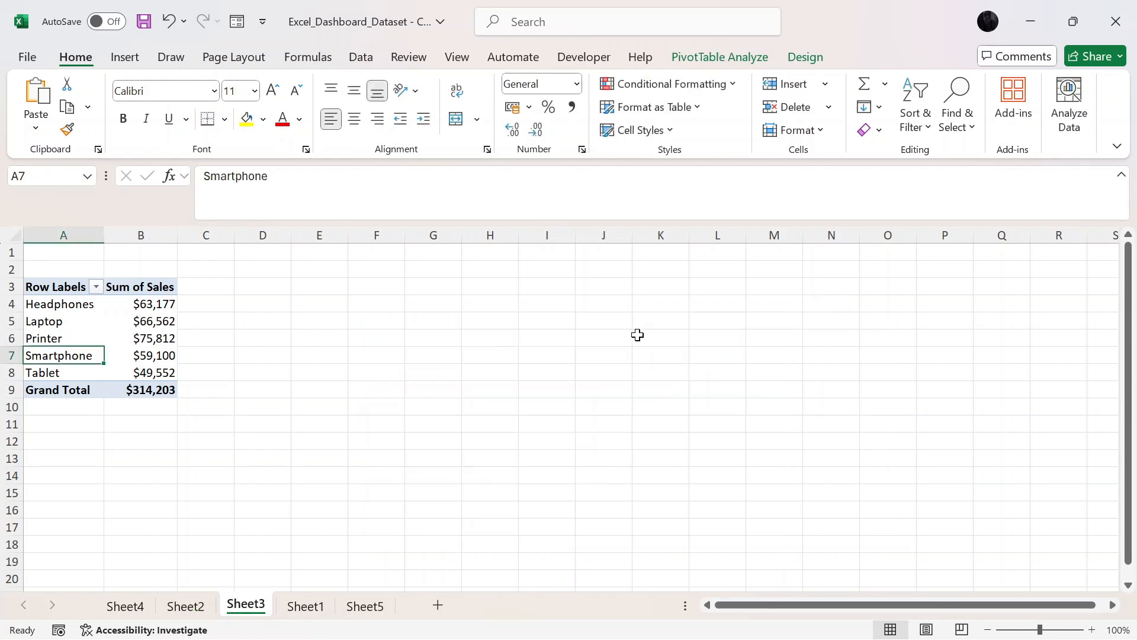
click(369, 609)
click(563, 382)
key(ctrl+v)
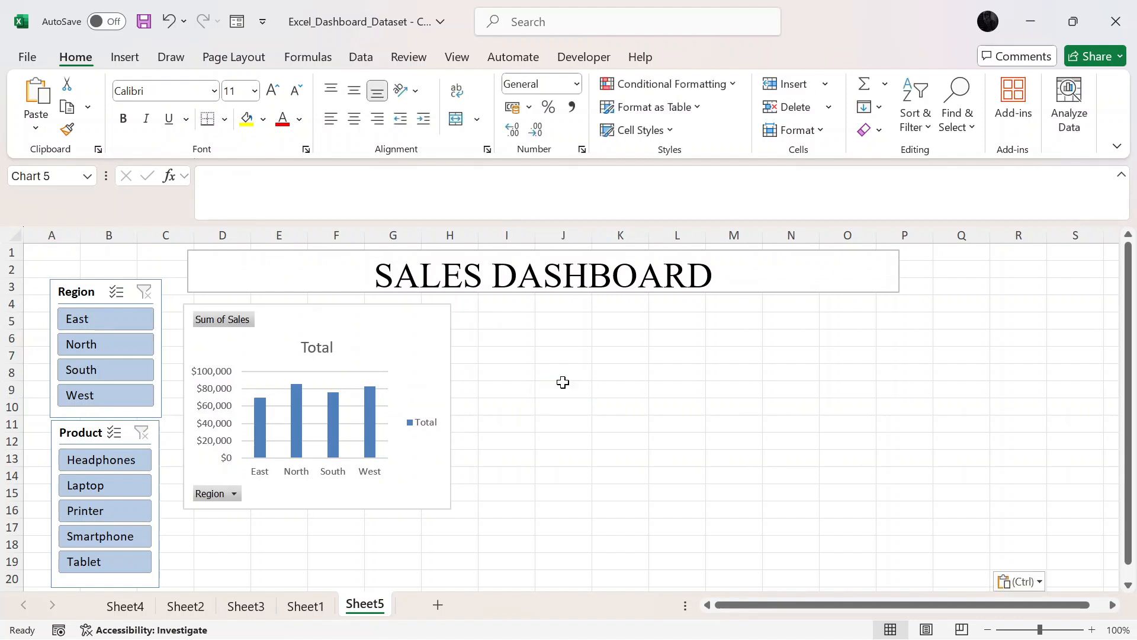
Place the product chart beside the region chart and size it to span about columns H to N and rows 4 to 16
drag(532, 379, 668, 465)
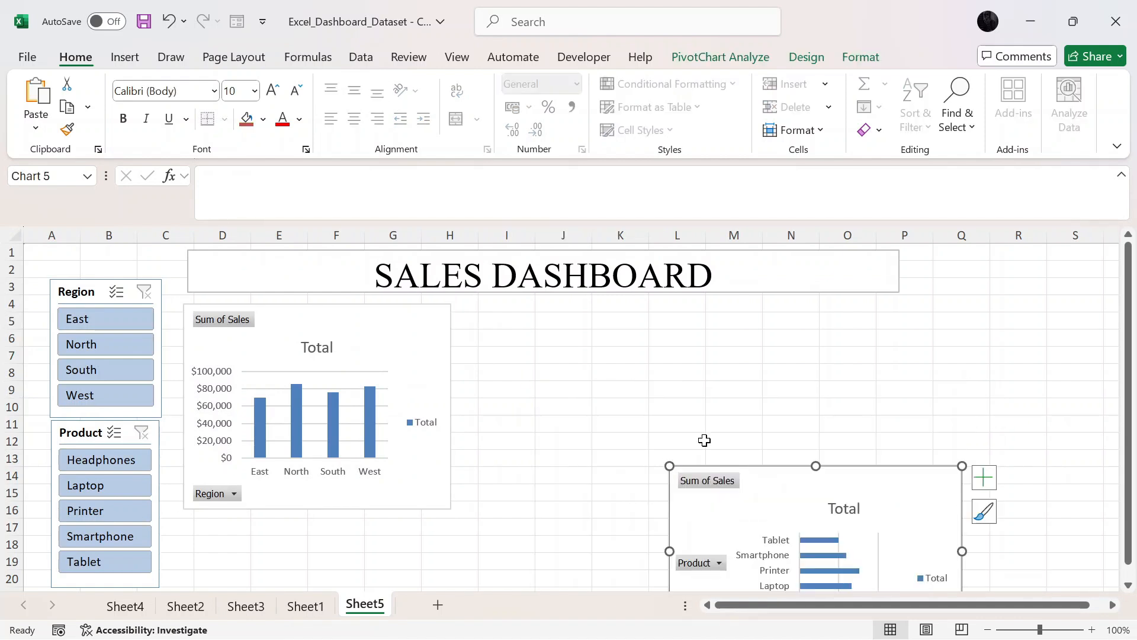
drag(780, 487, 591, 336)
drag(773, 487, 799, 509)
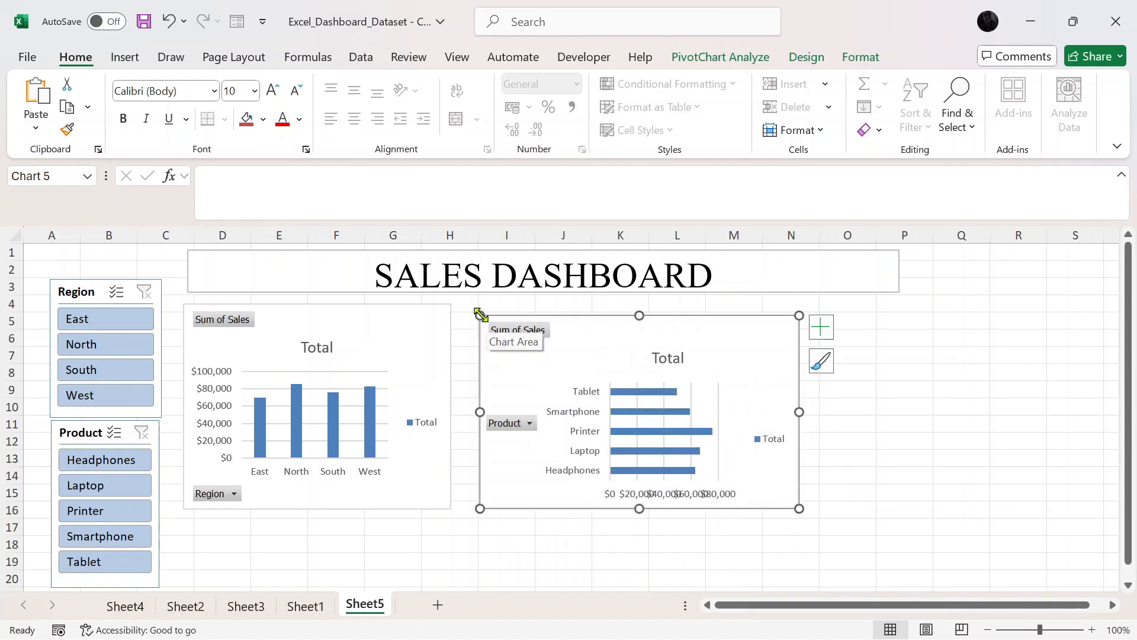
drag(480, 316, 464, 303)
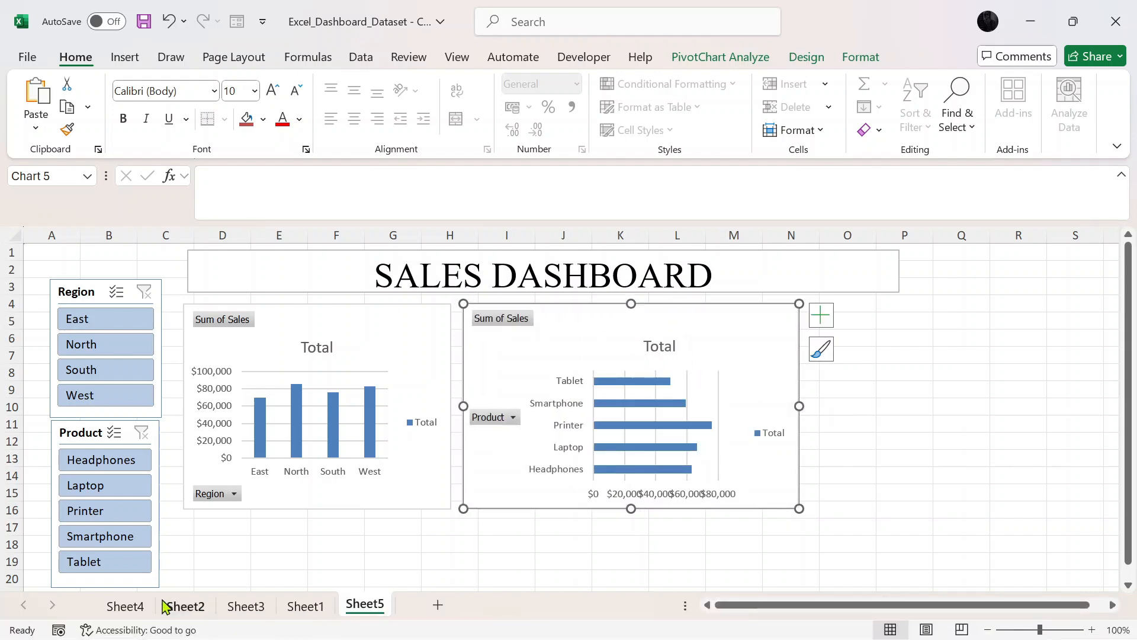
Cut the sales-by-date PivotChart from Sheet4 and paste it into Sheet5 beside the product chart
click(143, 607)
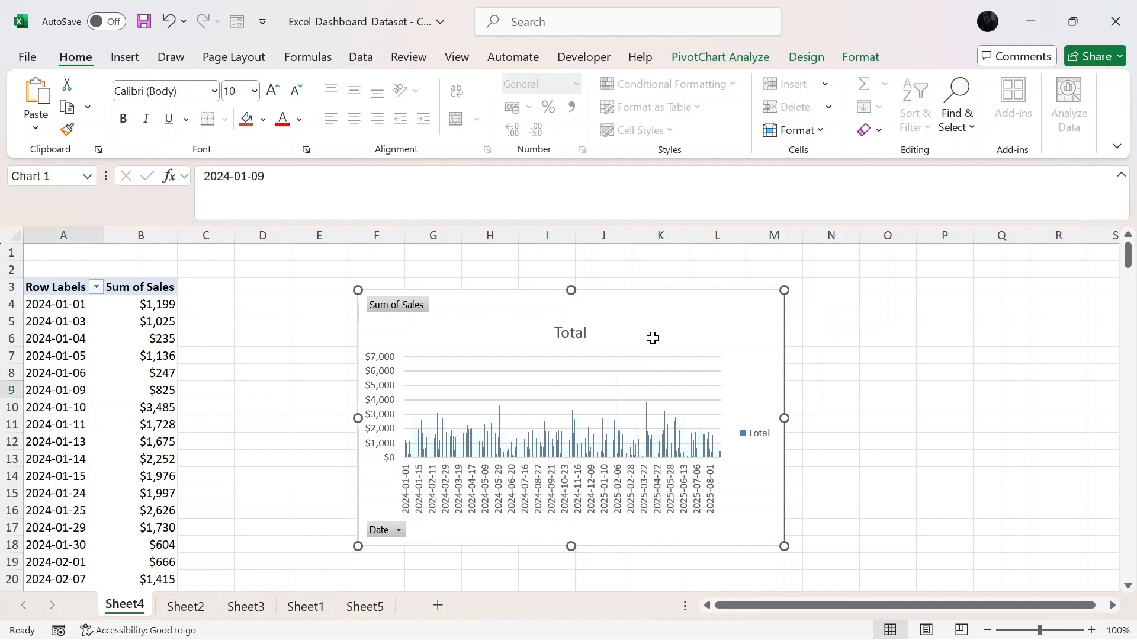
key(Delete)
click(365, 605)
click(907, 372)
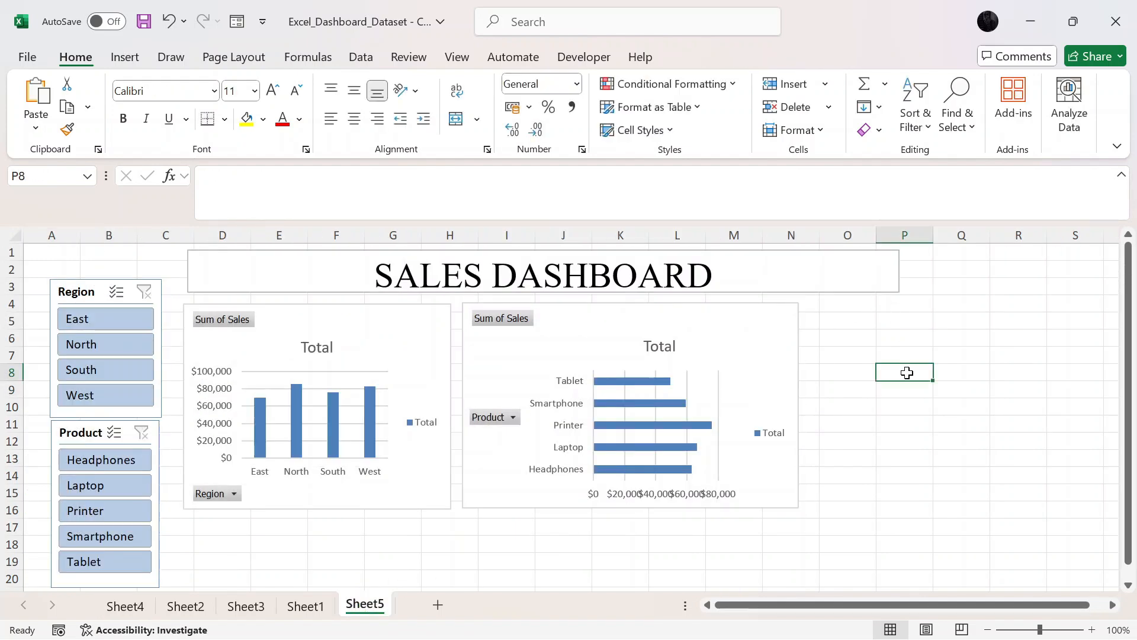
key(ctrl+v)
Close the gaps between the three charts and size the date chart to span about columns N to S and rows 4 to 16
drag(875, 361, 892, 313)
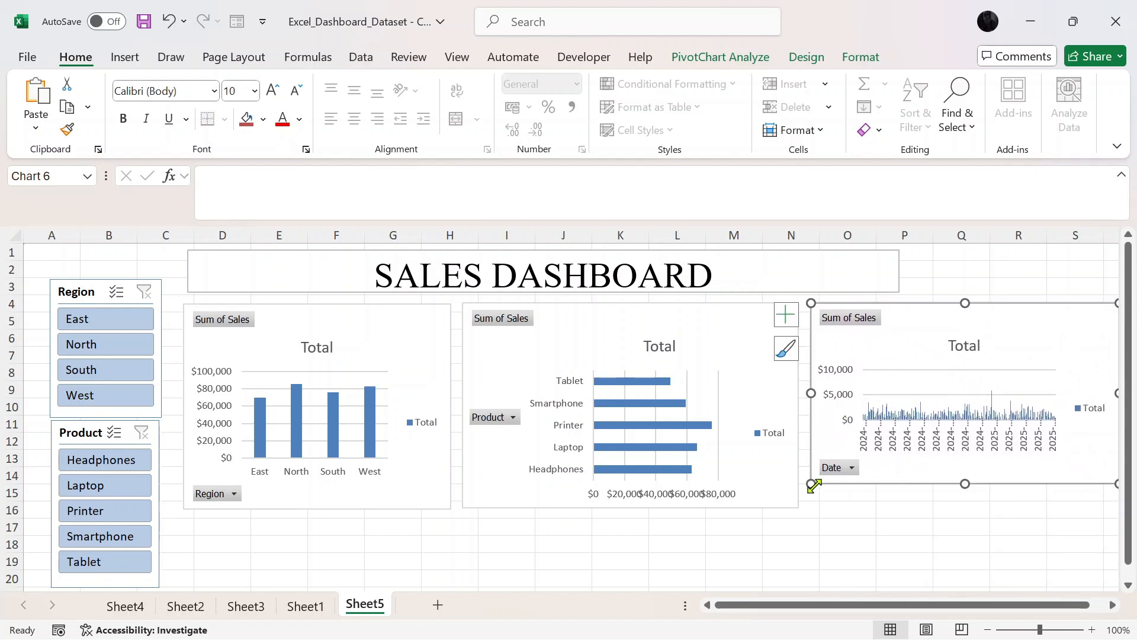
drag(813, 486, 810, 498)
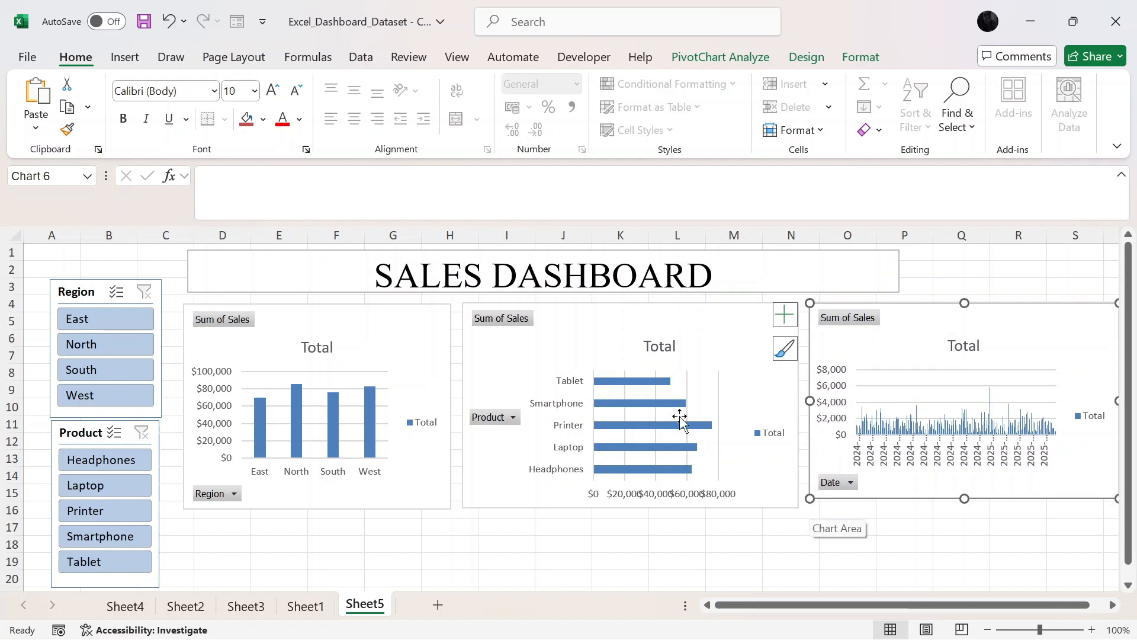
drag(682, 323, 676, 322)
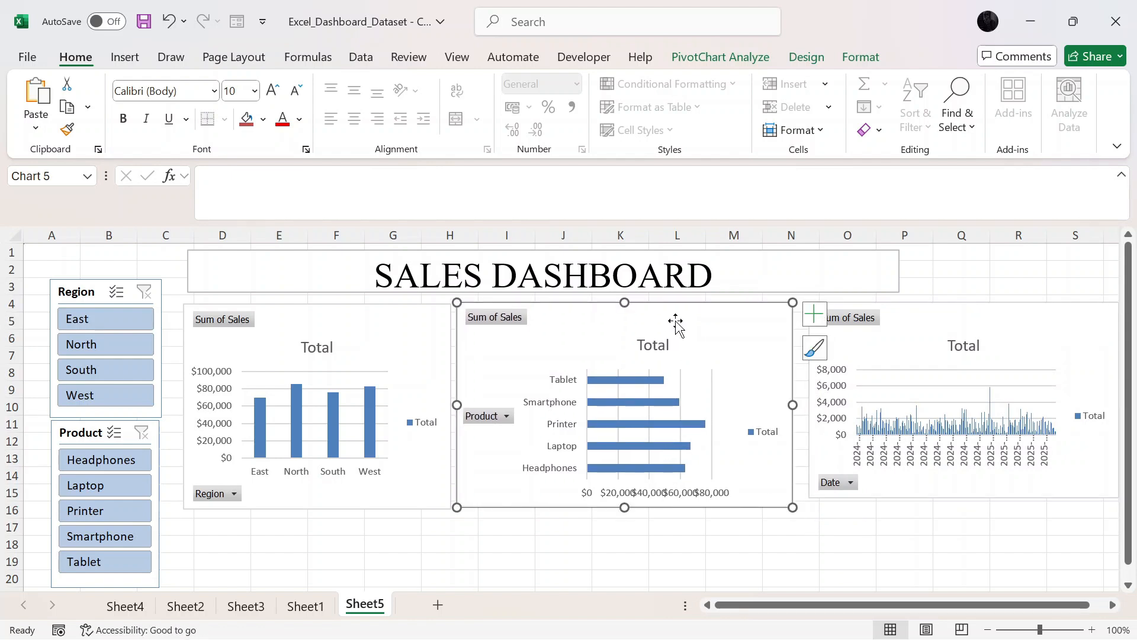
drag(912, 323, 904, 322)
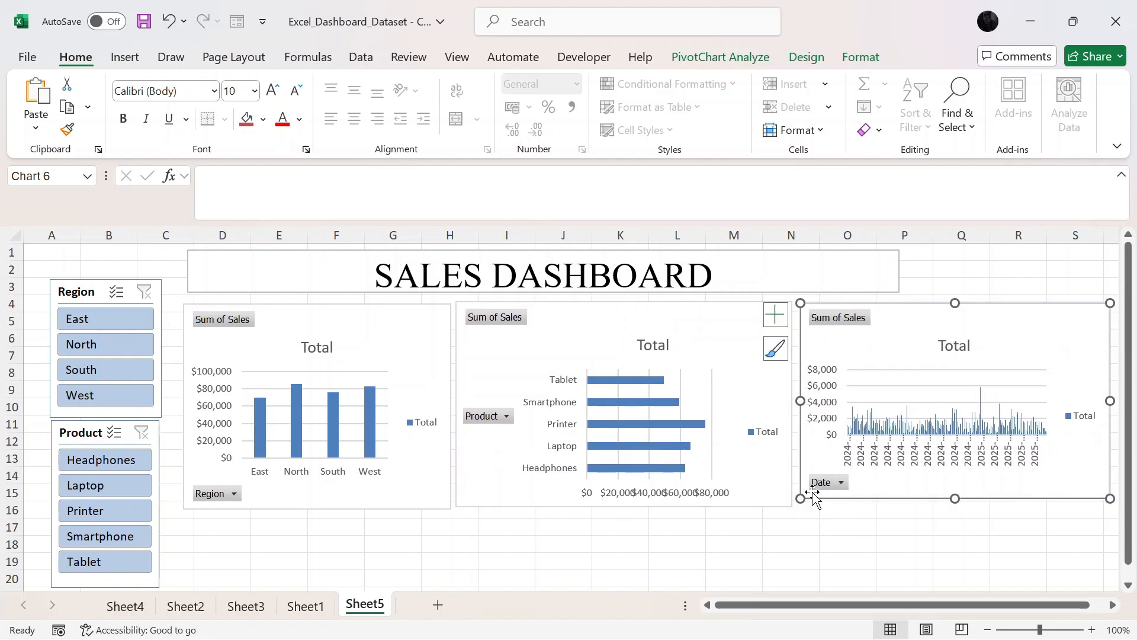
drag(797, 500, 796, 505)
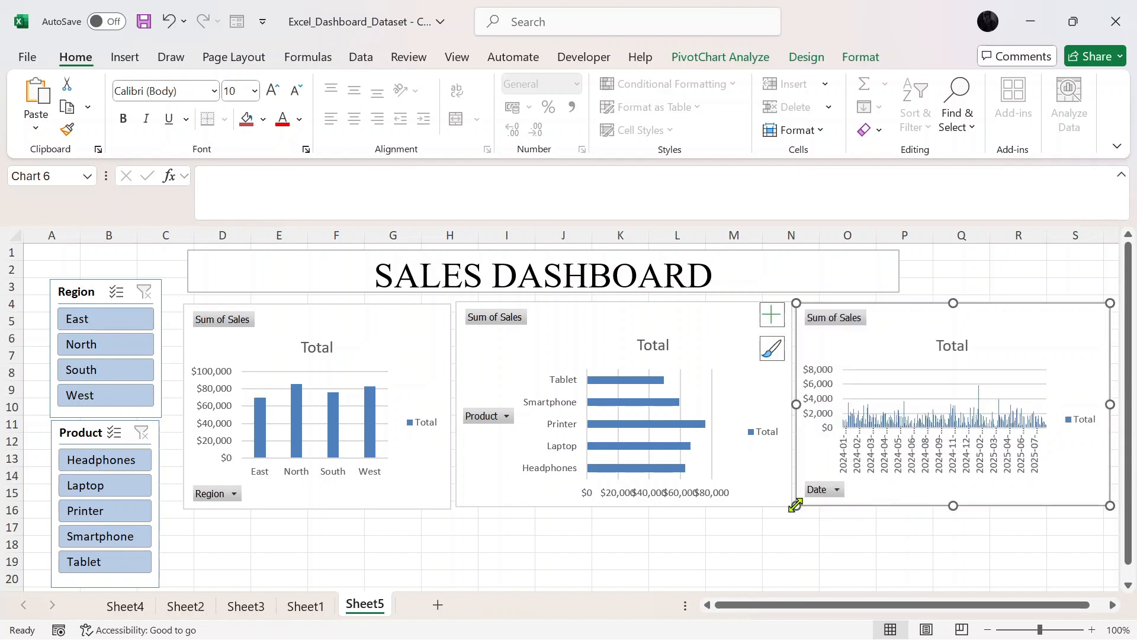
click(654, 345)
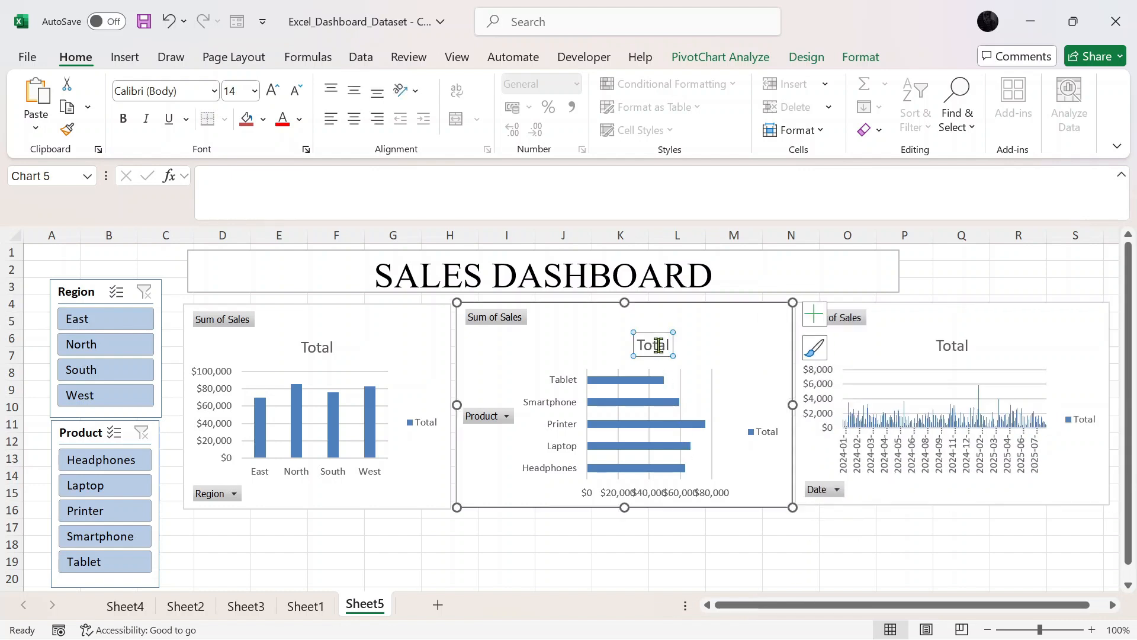
ctrl+click(378, 354)
ctrl+click(678, 323)
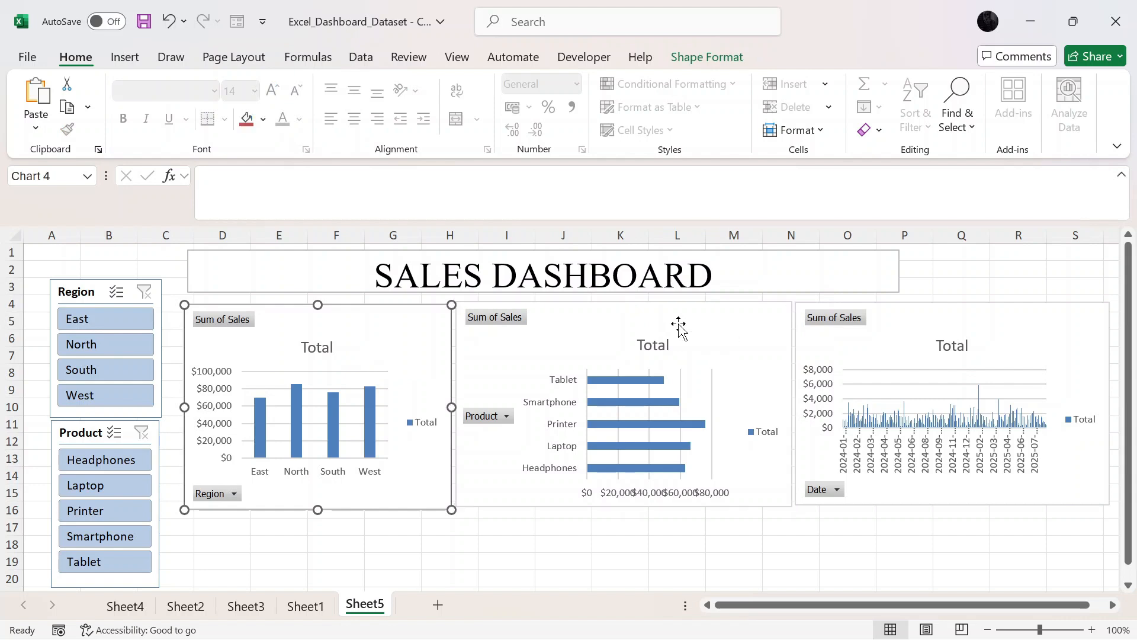
ctrl+click(678, 323)
ctrl+click(920, 319)
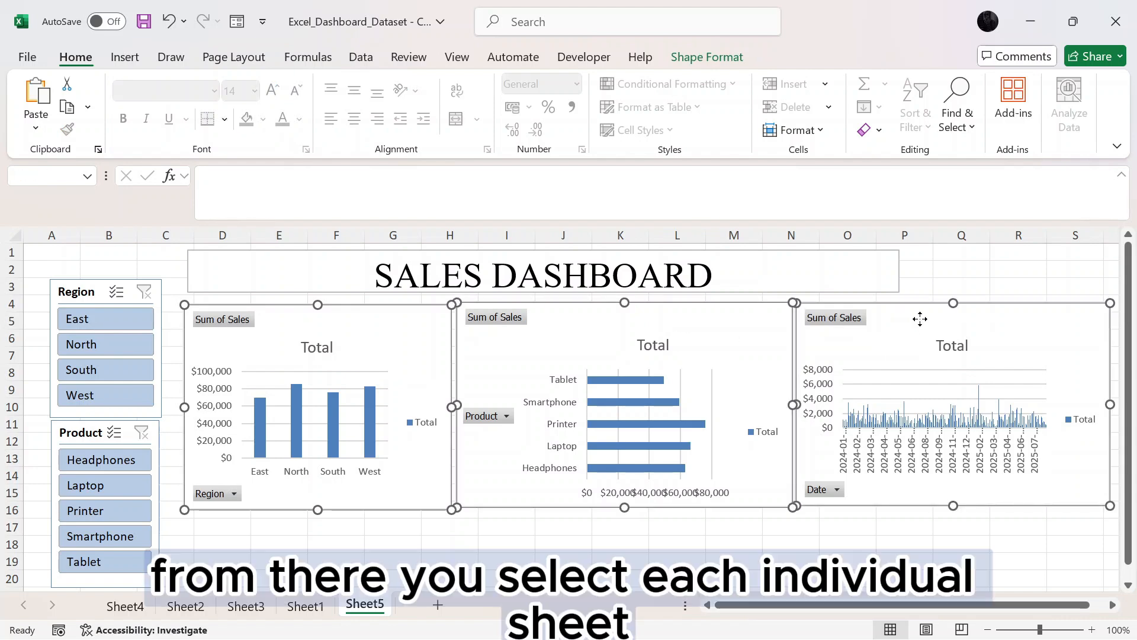
click(859, 539)
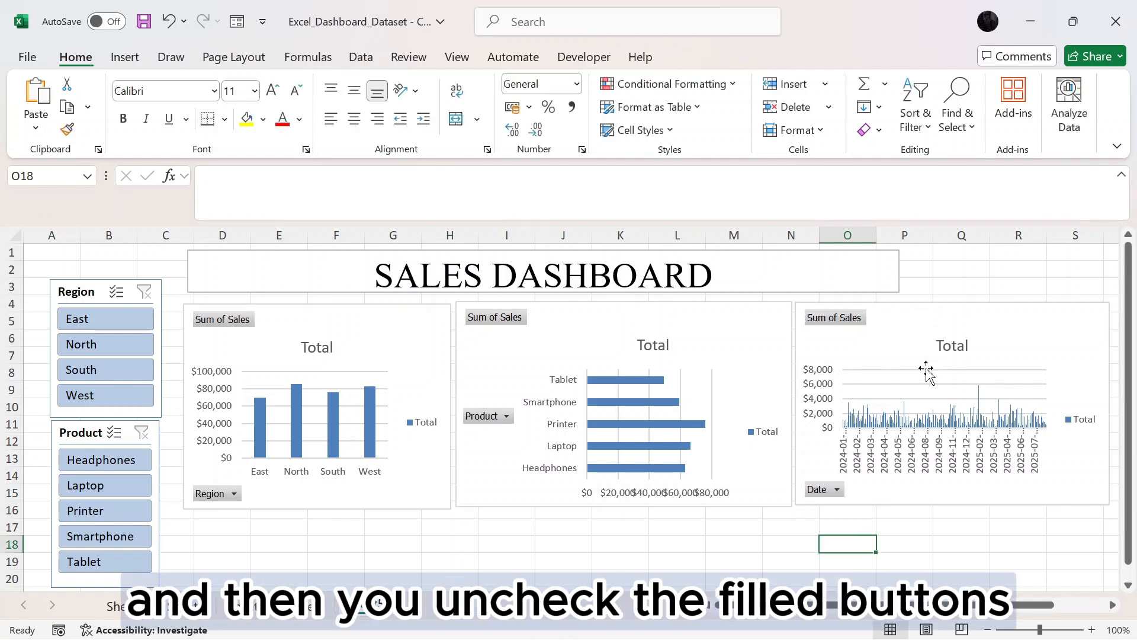
Hide all field buttons on the date, product and region PivotCharts
click(929, 324)
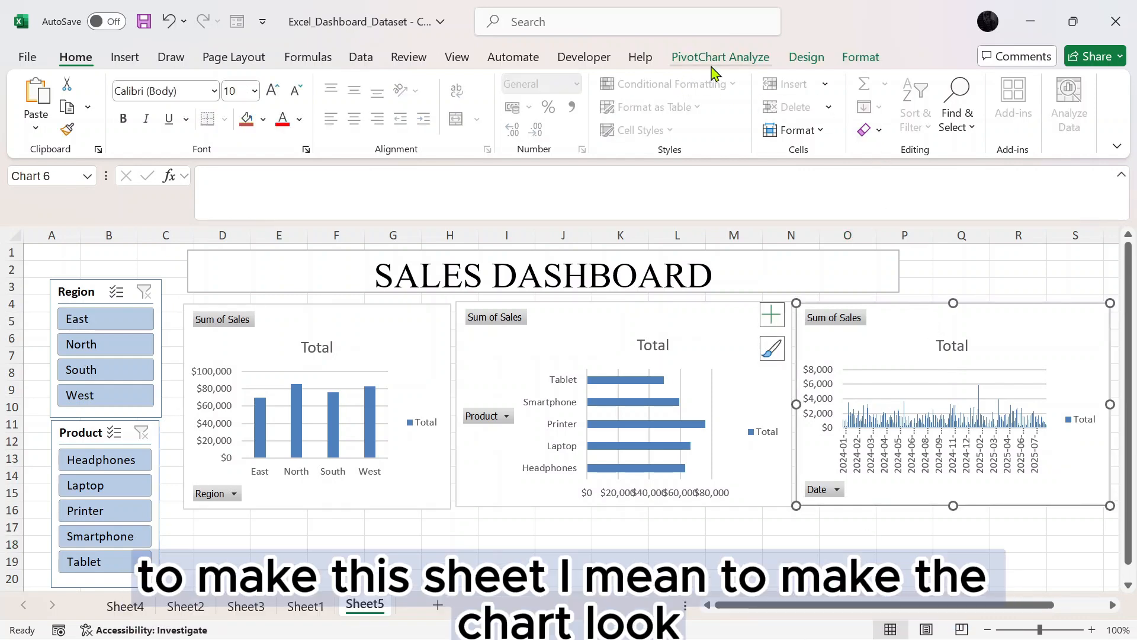
click(719, 58)
click(1007, 95)
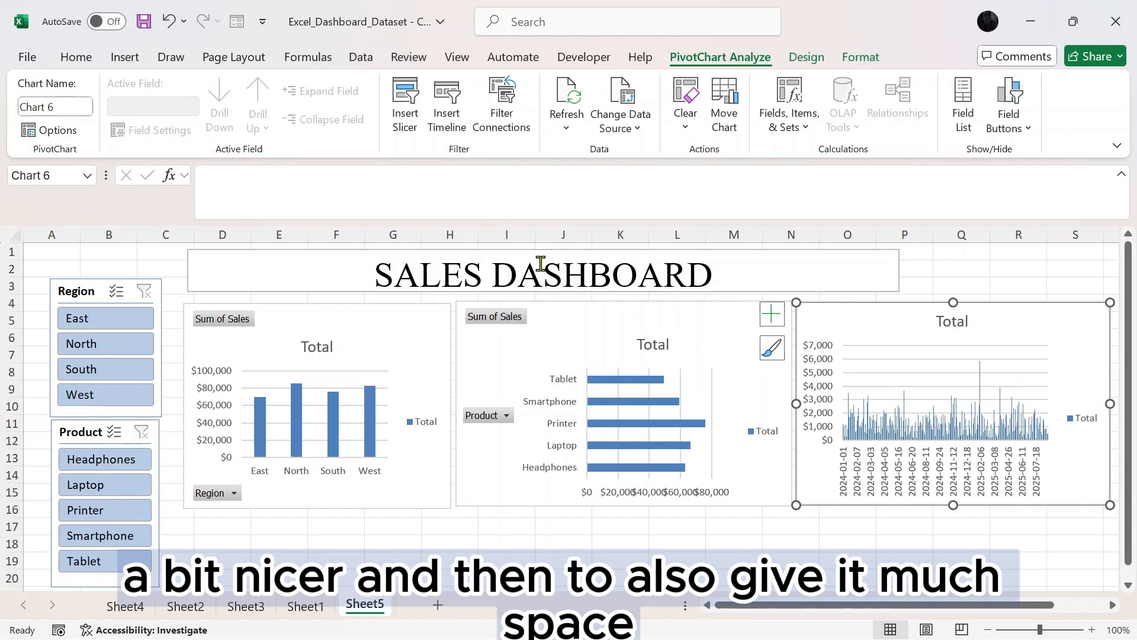
click(583, 320)
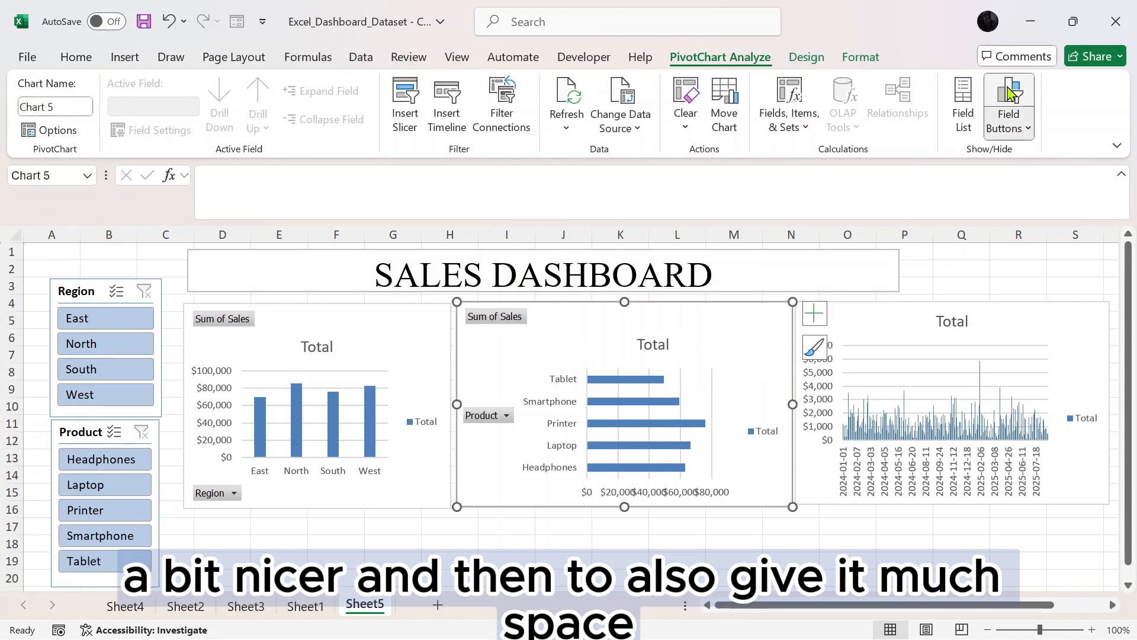
click(1007, 112)
click(363, 348)
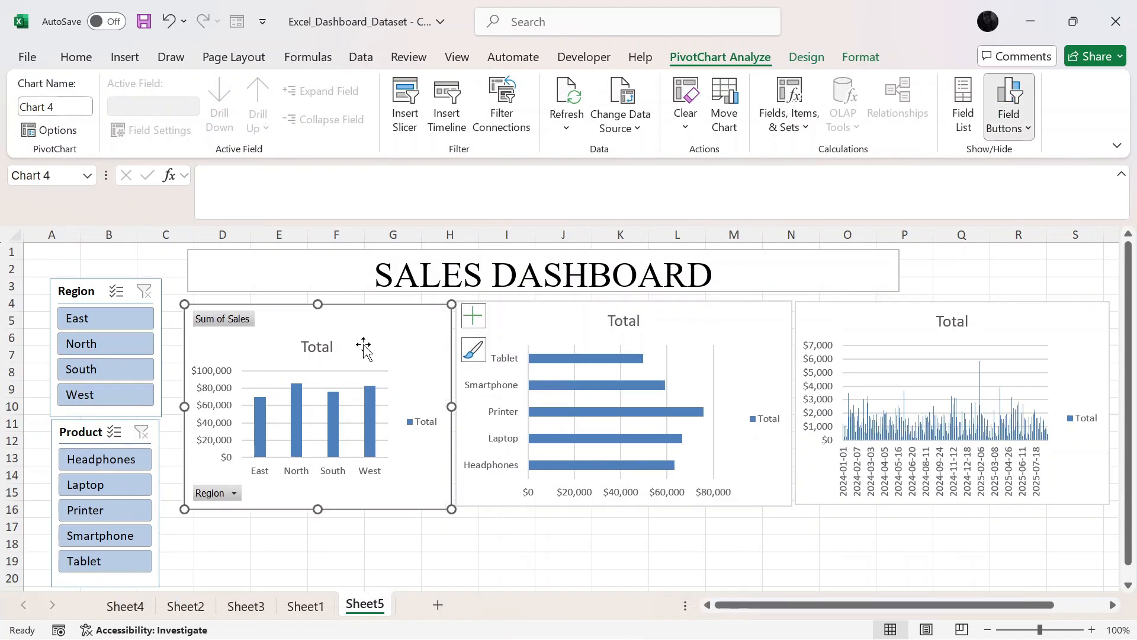
click(1006, 121)
click(1009, 90)
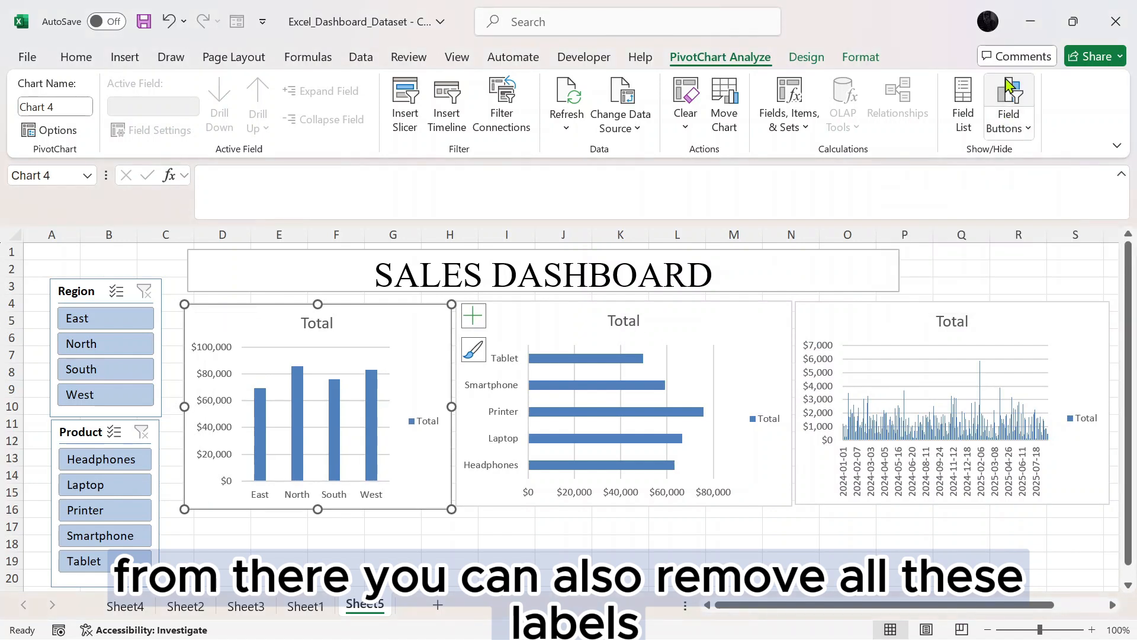
Delete the Total chart title and the legend from the region chart
click(321, 323)
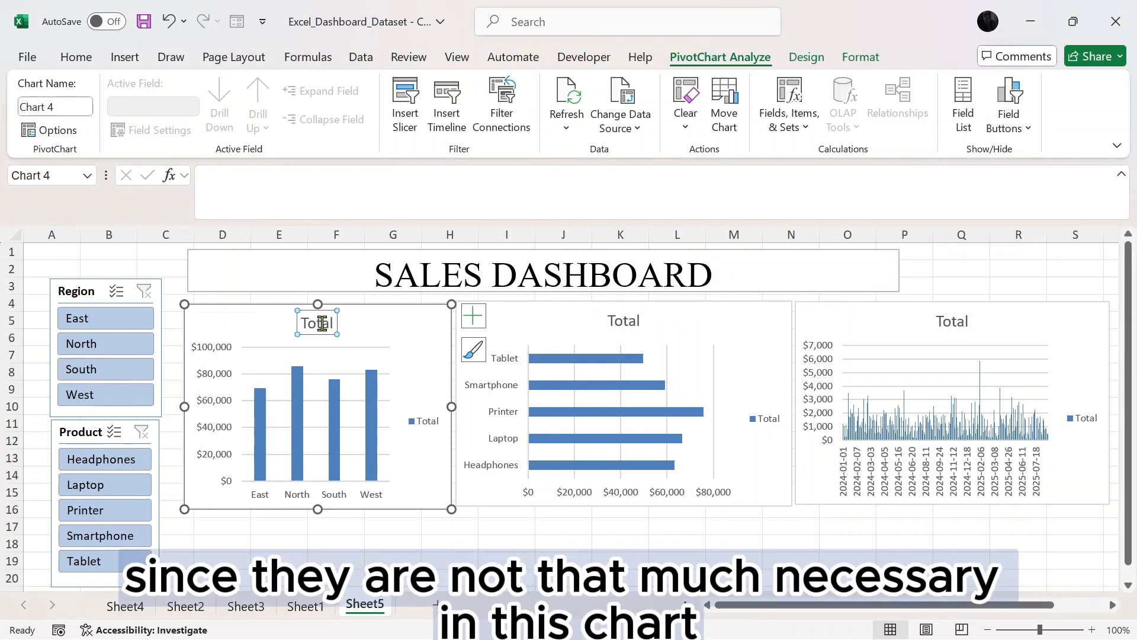
key(Delete)
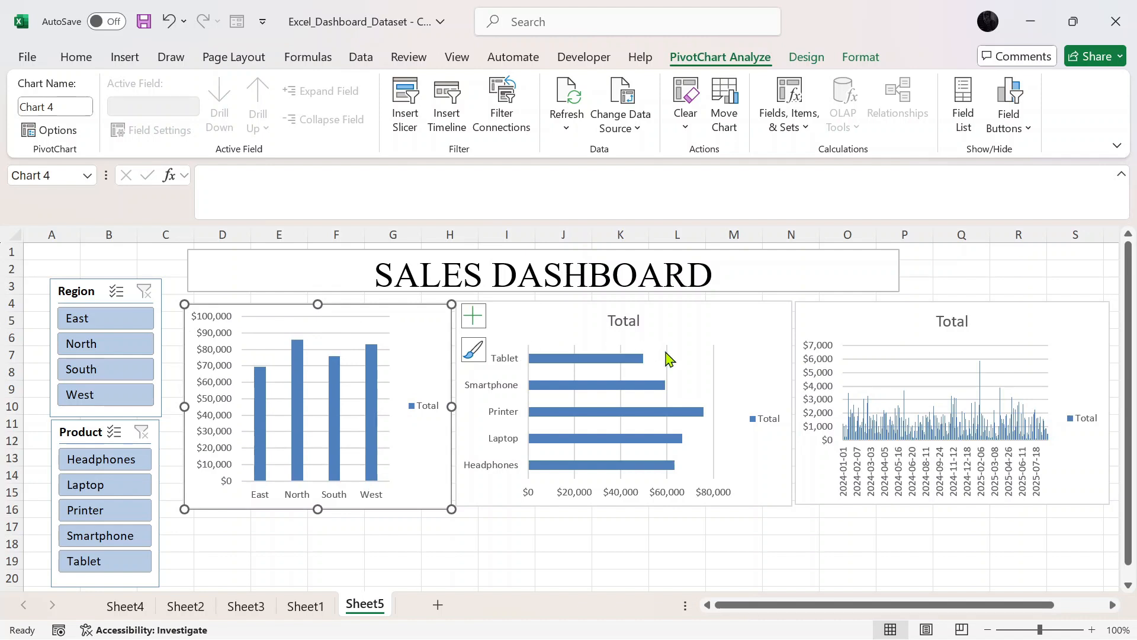
click(428, 409)
key(Delete)
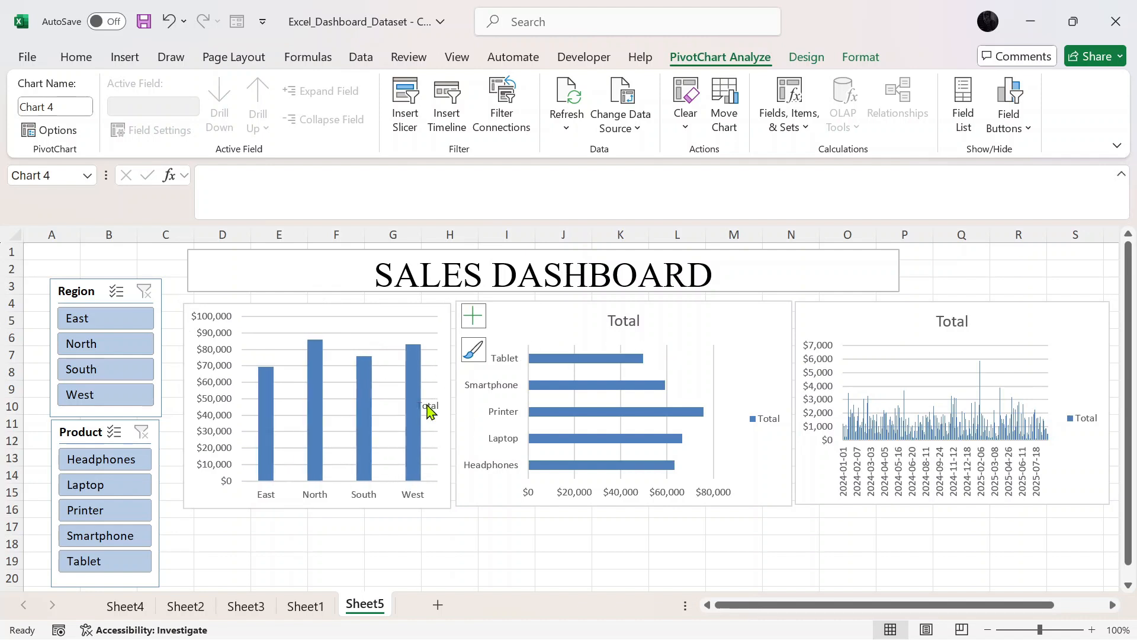
Delete the Total chart title and the legend from the product chart
click(640, 325)
key(Delete)
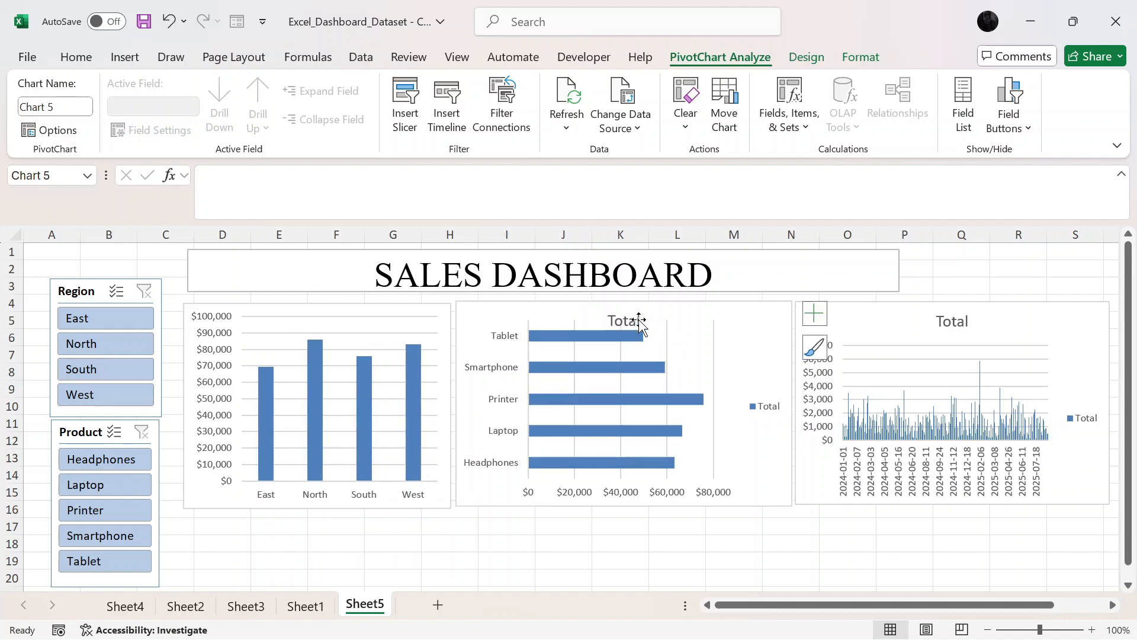
click(771, 406)
key(Delete)
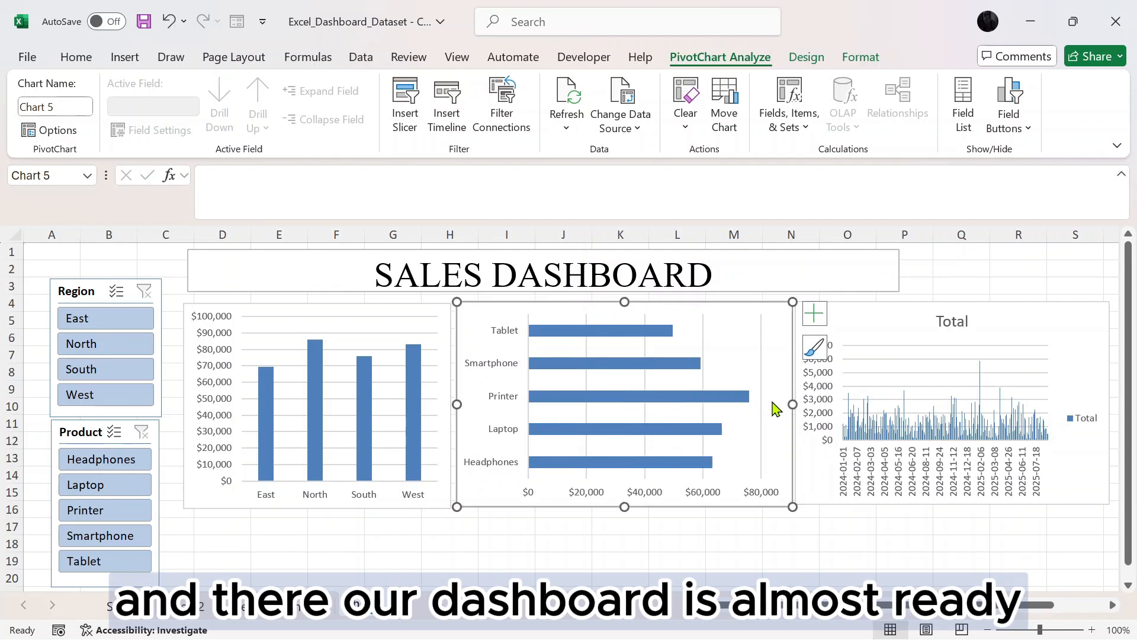
Delete the Total chart title and the legend from the date chart, and slightly adjust the chart's upper-left corner
click(942, 311)
click(950, 320)
key(Delete)
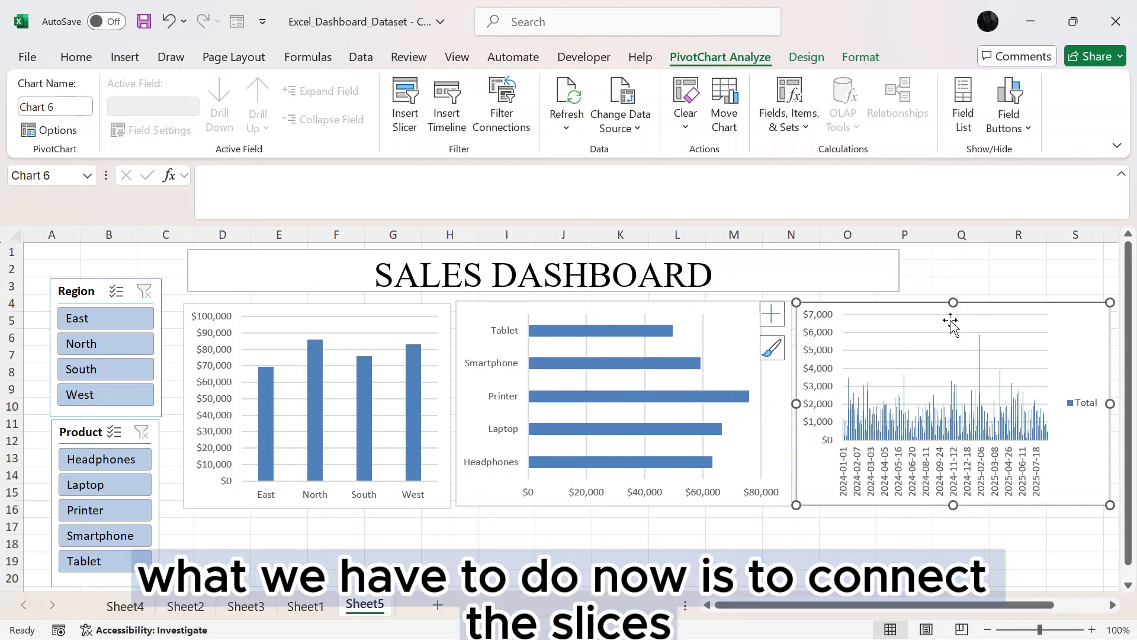
click(1099, 408)
key(Delete)
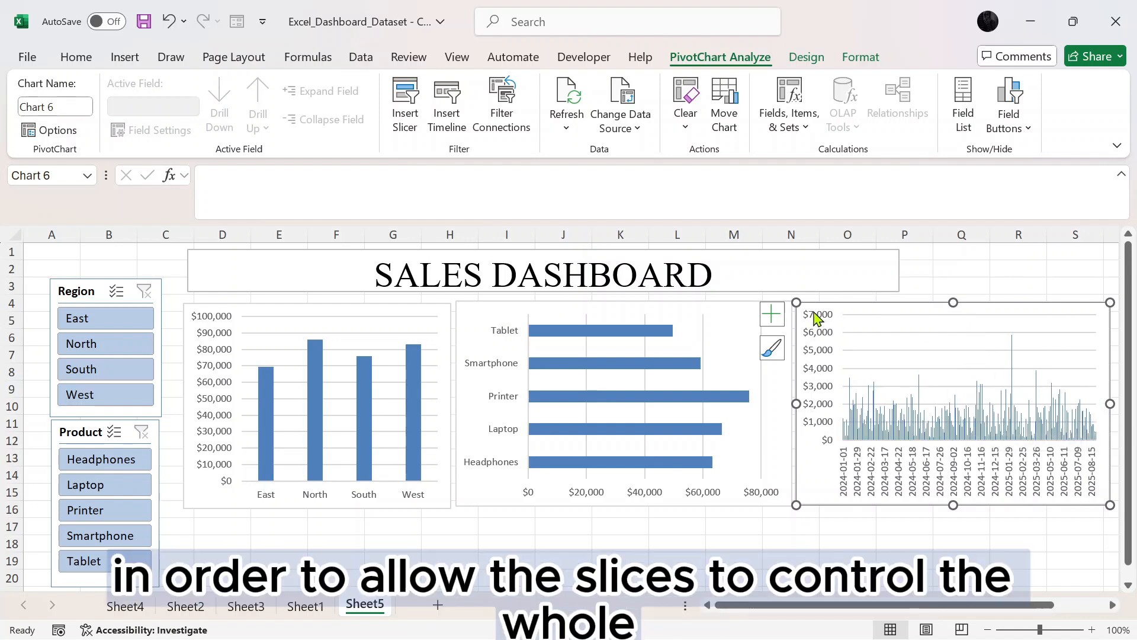
drag(800, 303, 797, 301)
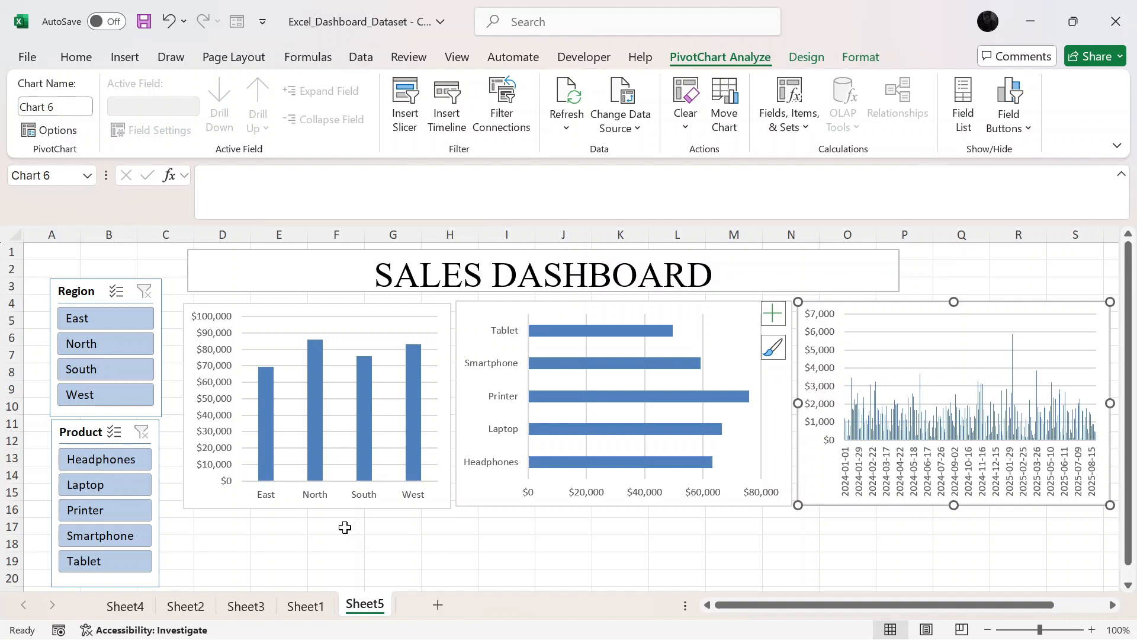
Select all three charts and move them down together by about one row, so they span about rows 5 to 17
drag(382, 325, 386, 337)
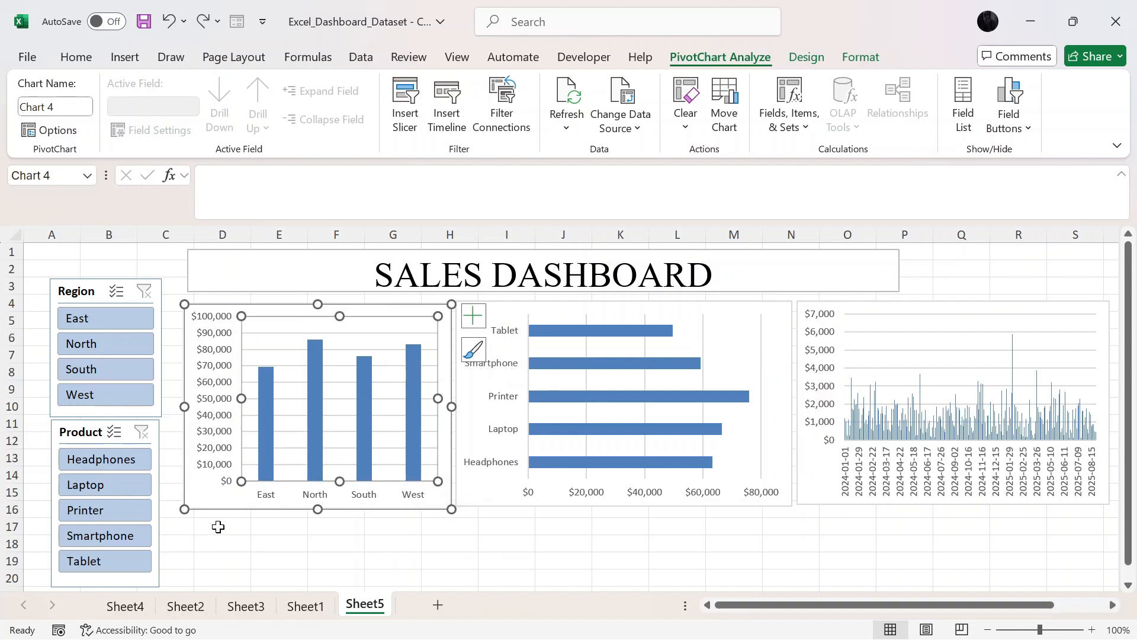
ctrl+click(499, 477)
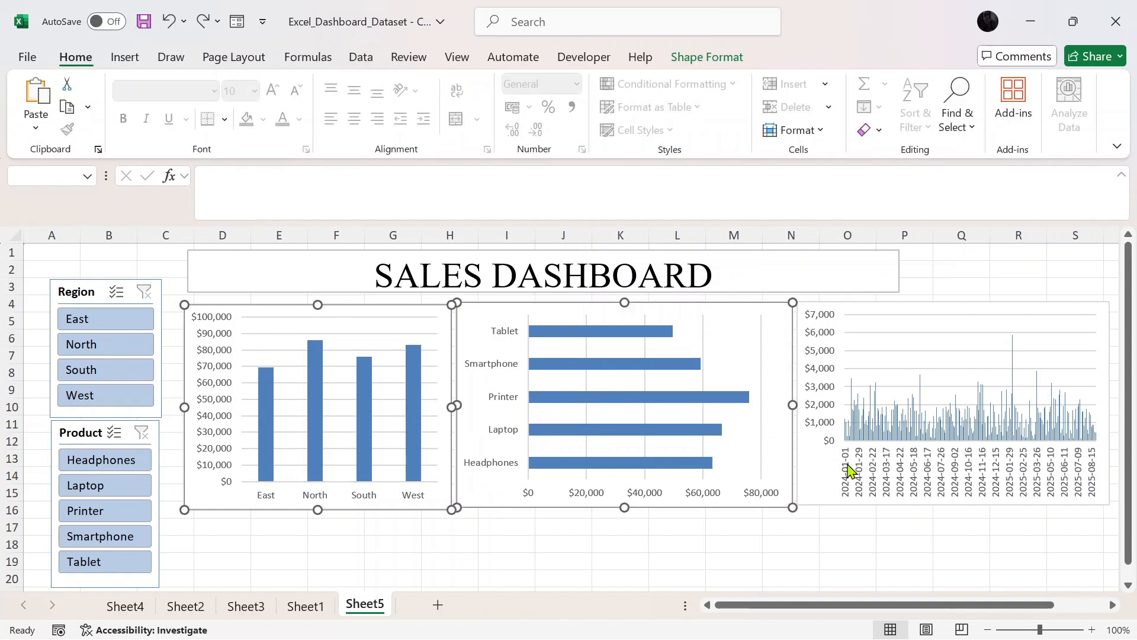
ctrl+click(848, 463)
key(Down)
key(Down)
key(Down)
key(Down)
key(Down)
key(Down)
key(Down)
key(Down)
key(Down)
key(Down)
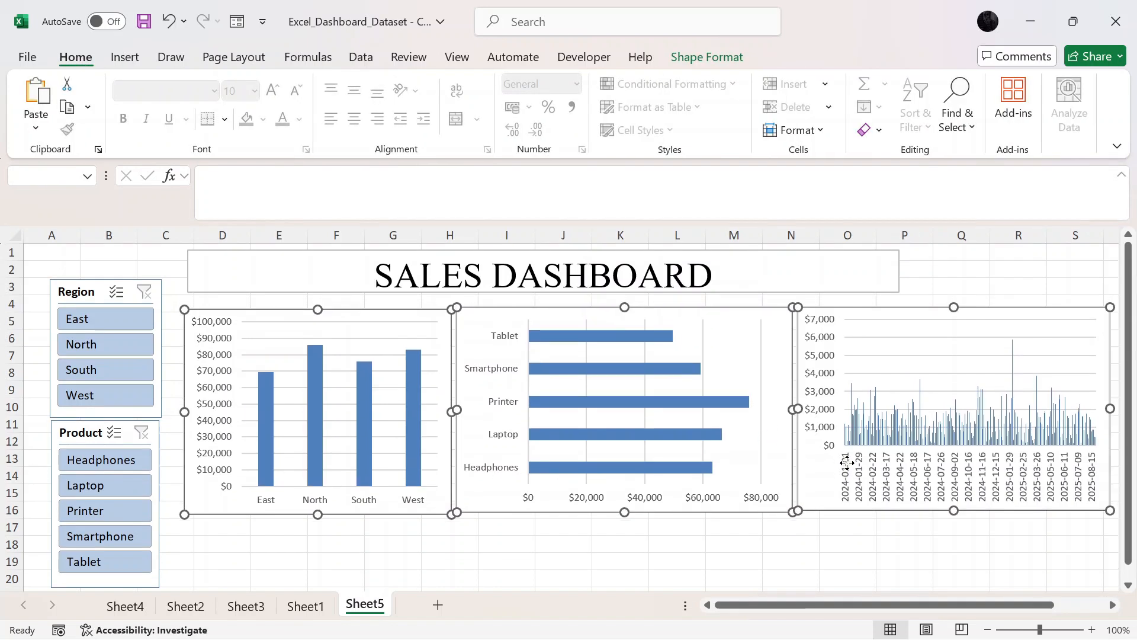
key(Down)
key(Down)
key(Down)
key(Down)
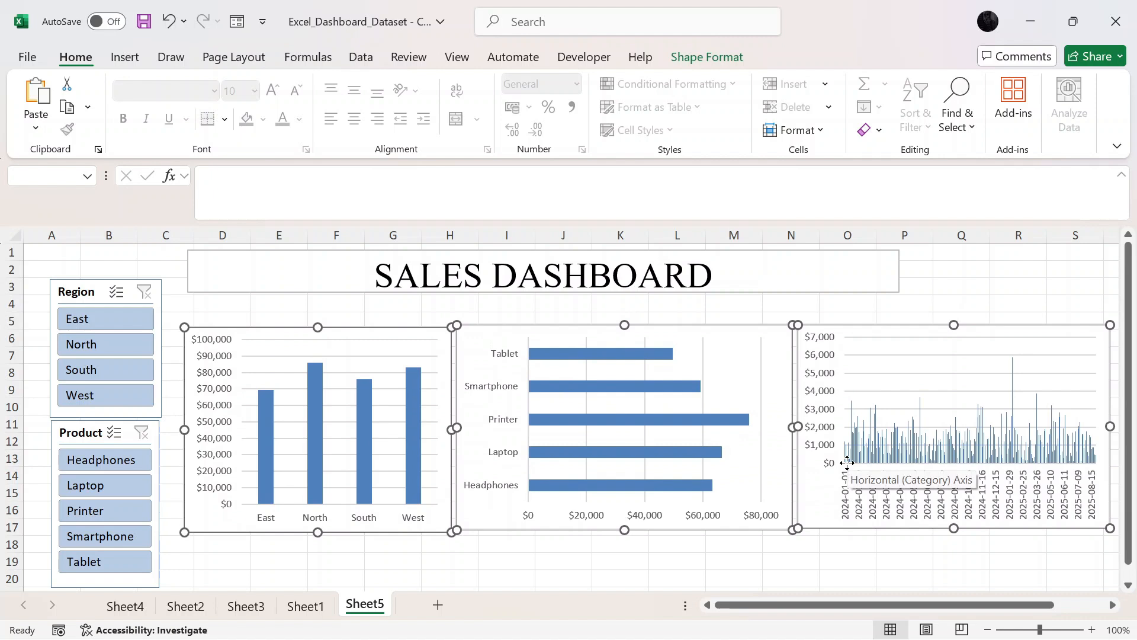
click(598, 561)
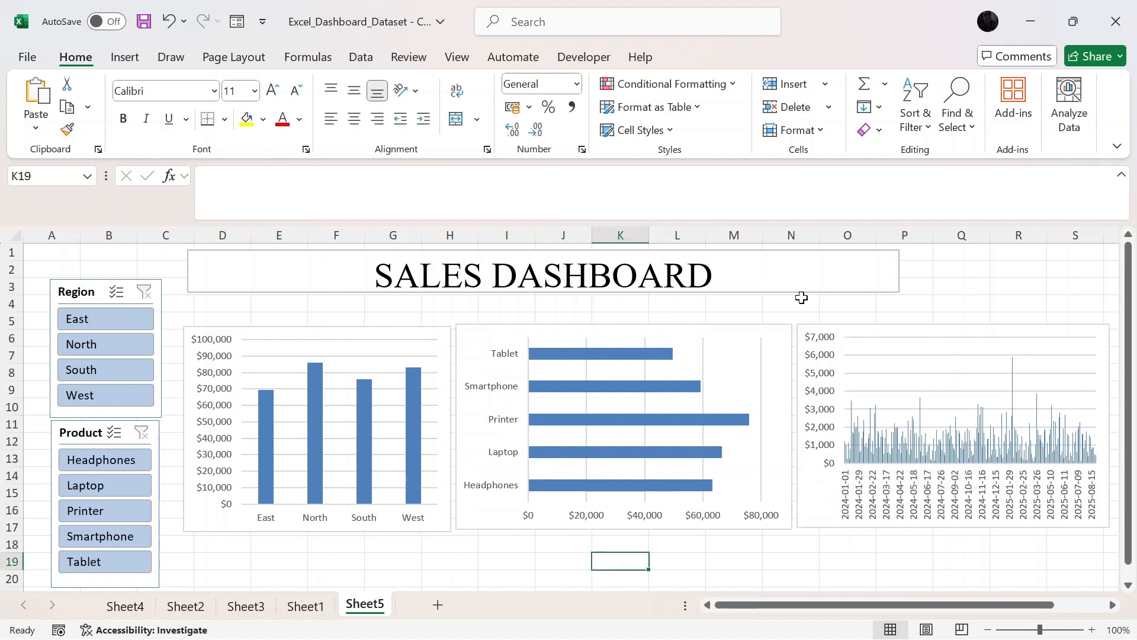
Insert a text box above the region chart, about 7.13 cm wide, containing "Sales By Region"
click(125, 59)
click(1017, 109)
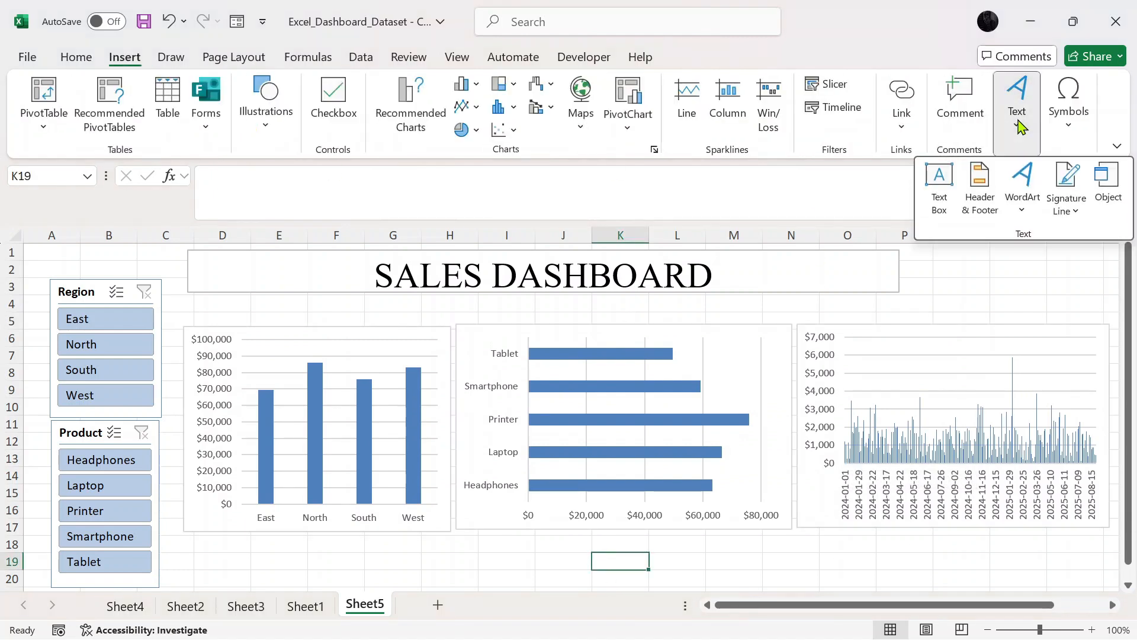
click(939, 190)
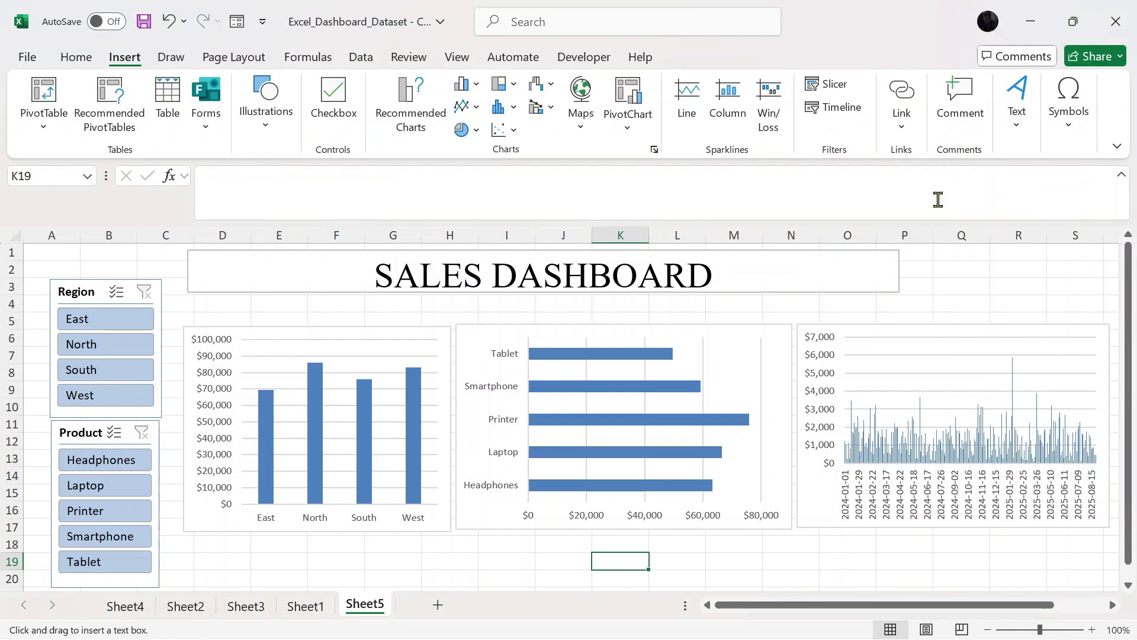
drag(196, 303, 435, 323)
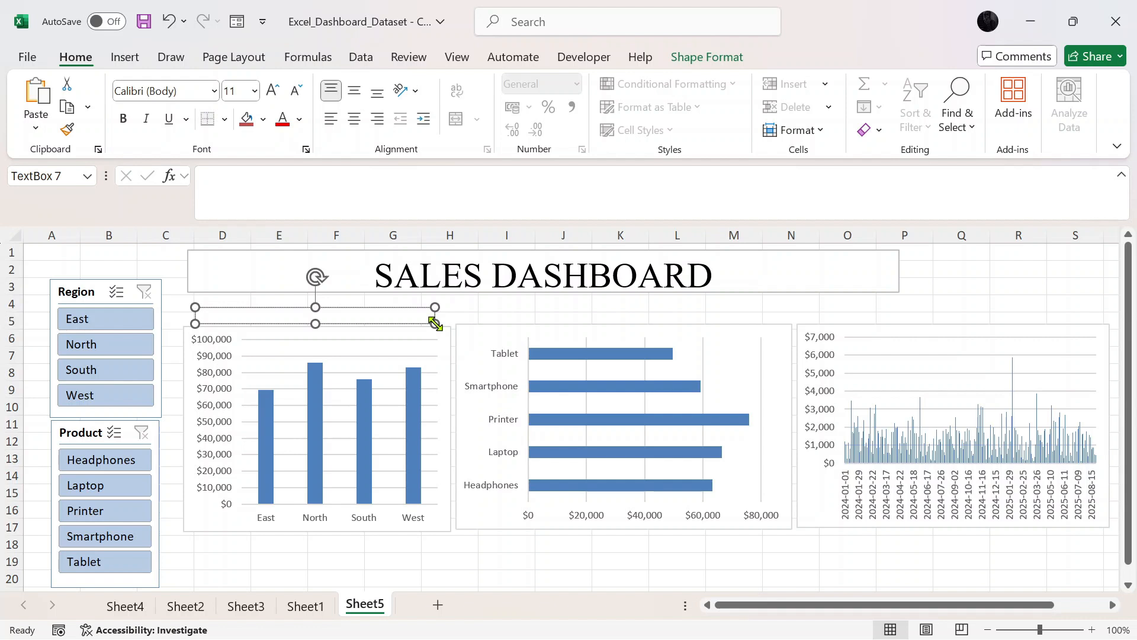
text(s)
key(BackSpace)
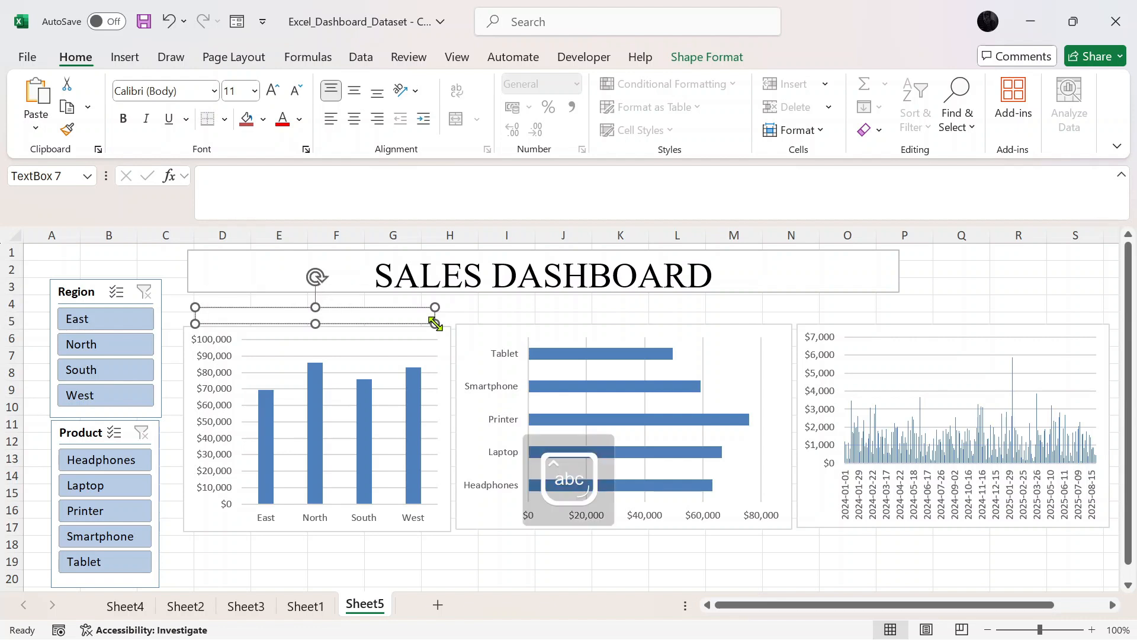
text(Sales By )
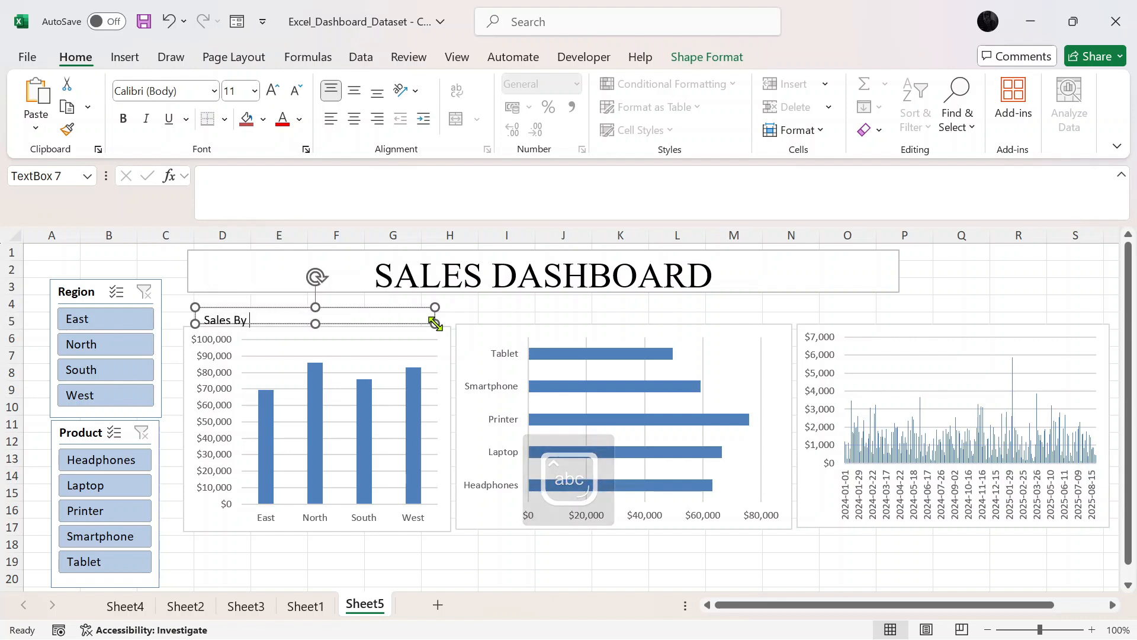
text(Region)
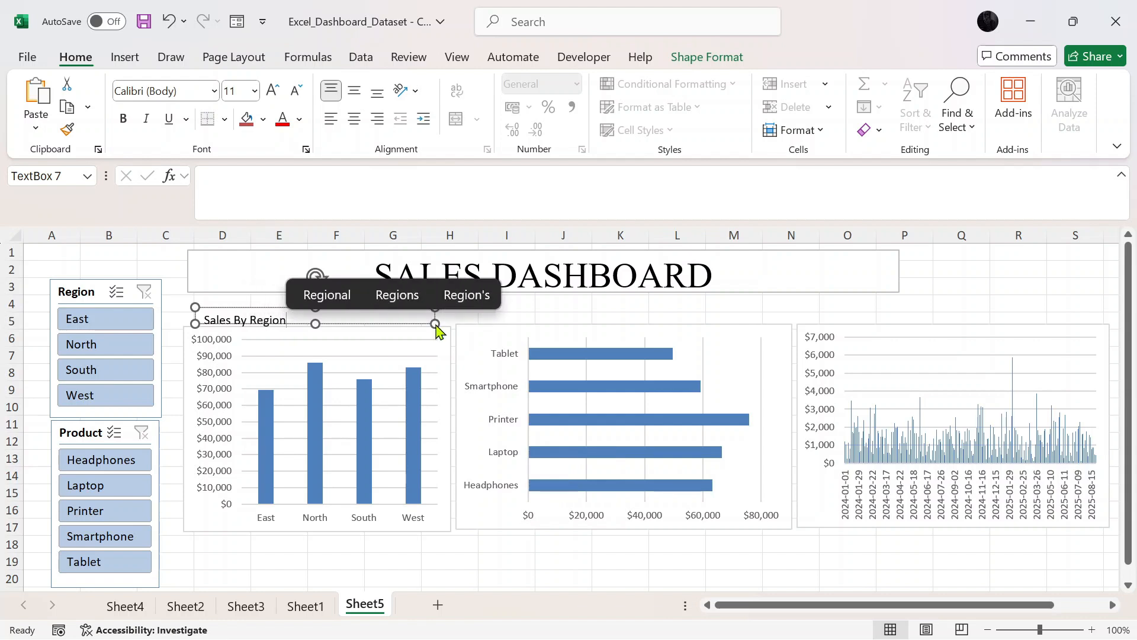
Center the Sales By Region label text horizontally and align it to the middle of its box
key(ctrl+e)
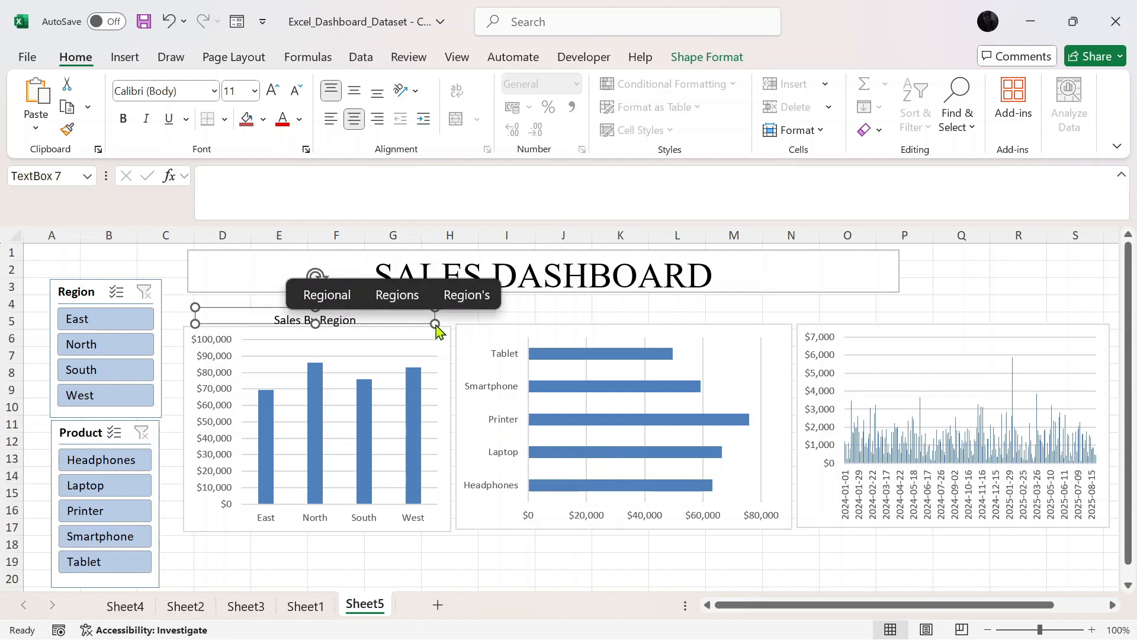
key(ctrl+b)
click(354, 92)
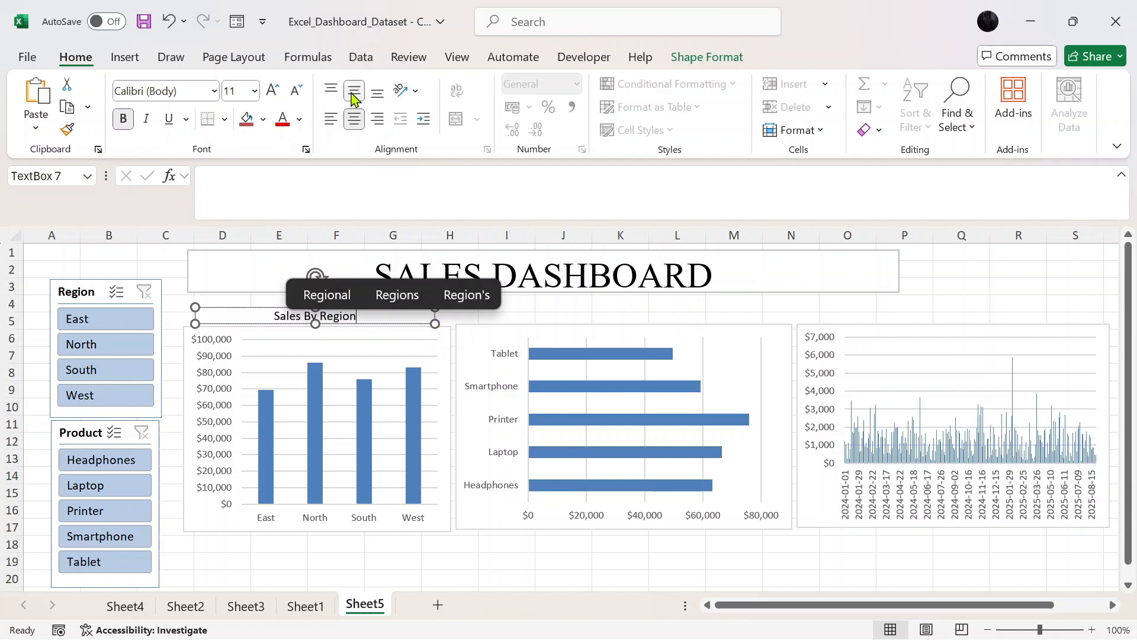
Make the Sales By Region label bold in Times New Roman at size 13
triple_click(368, 323)
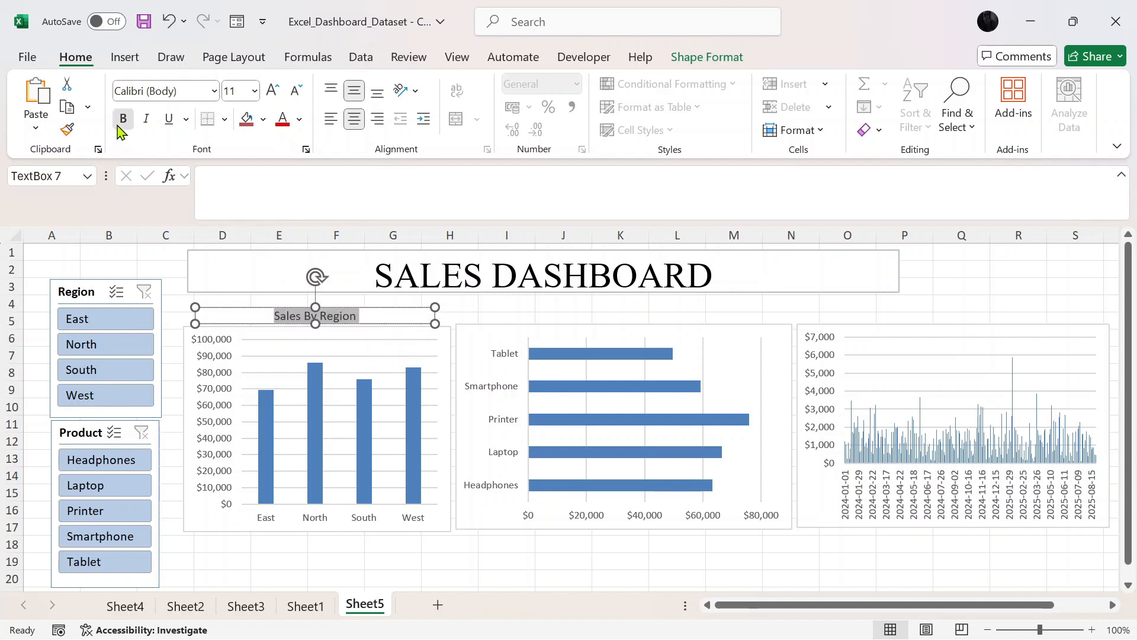
click(123, 119)
click(191, 93)
text(Times New Roman)
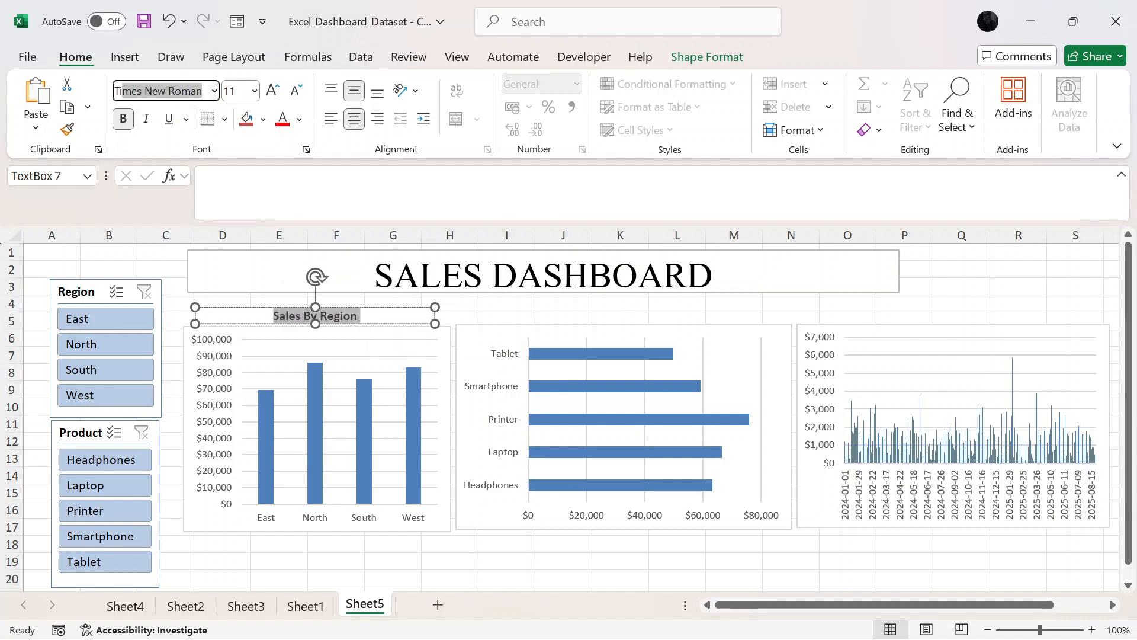
key(Return)
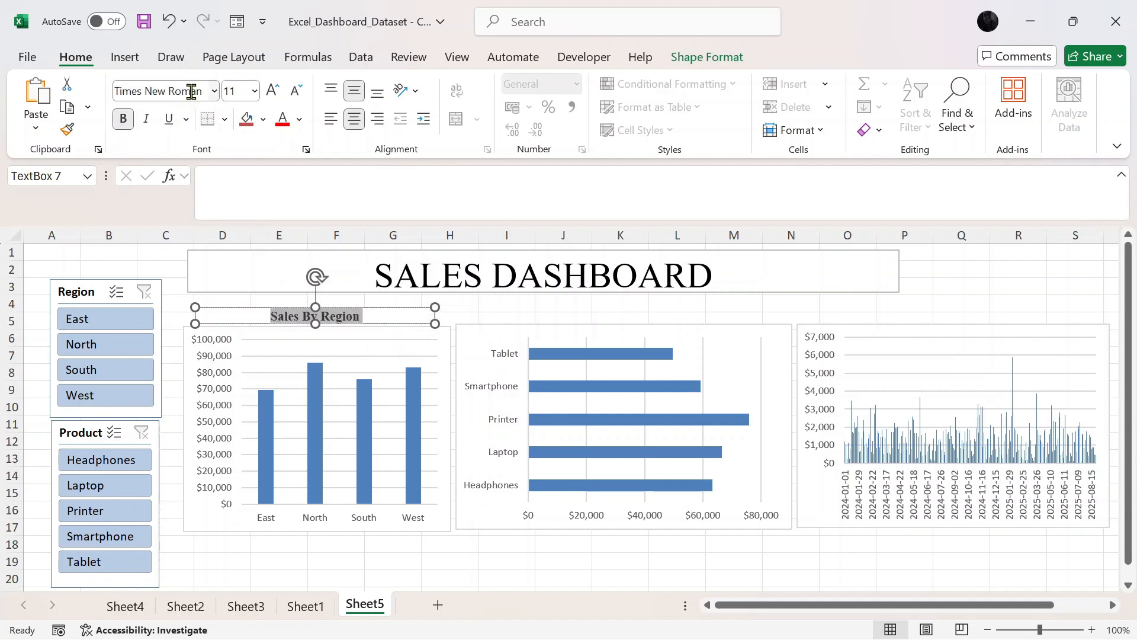
click(238, 94)
text(13)
key(Return)
click(481, 544)
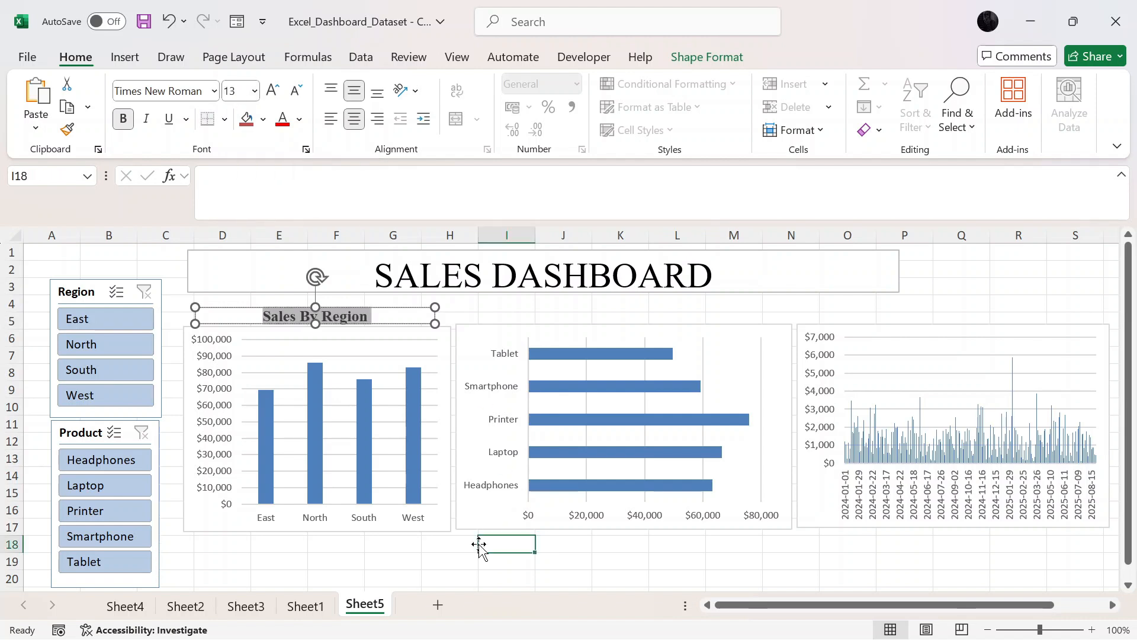
Remove the outline from the Sales By Region text box
click(395, 310)
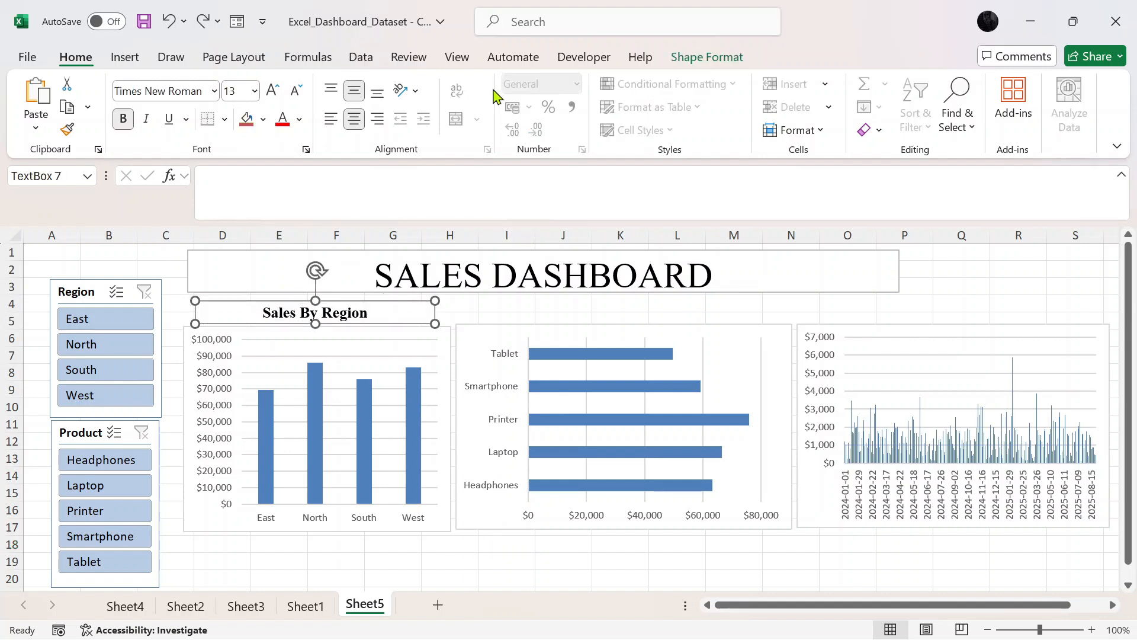
click(692, 58)
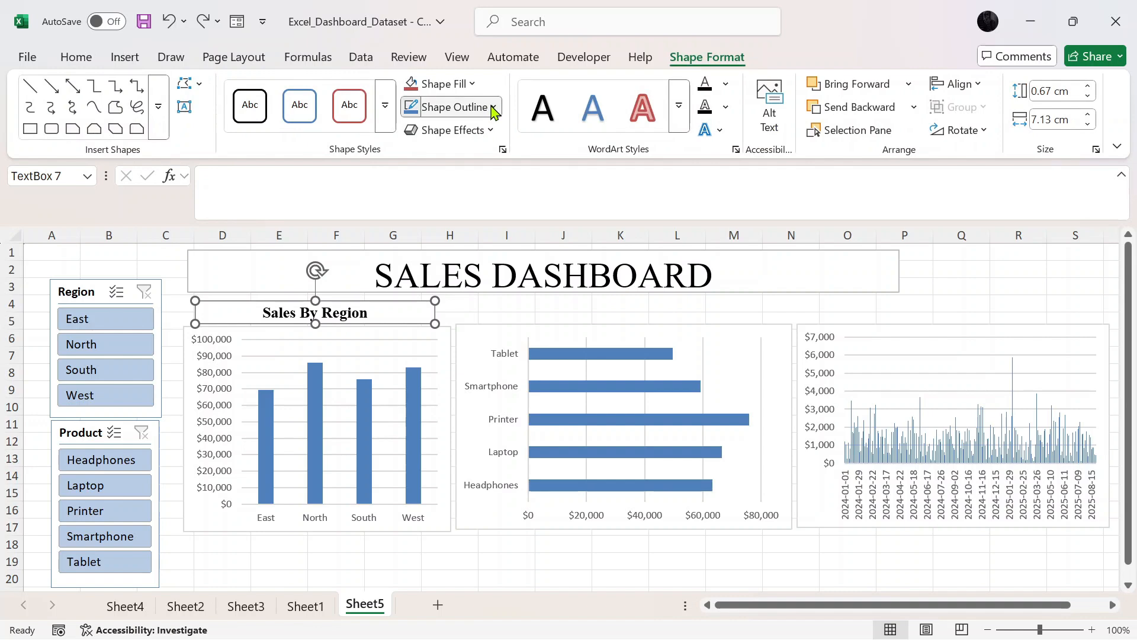
click(493, 108)
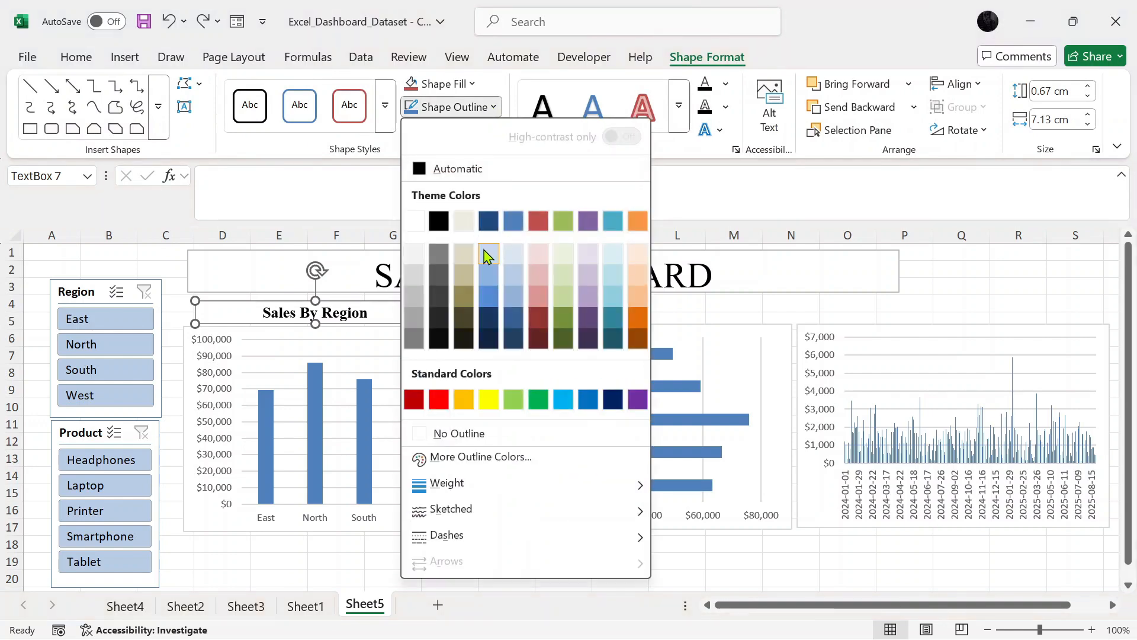
click(450, 434)
click(457, 550)
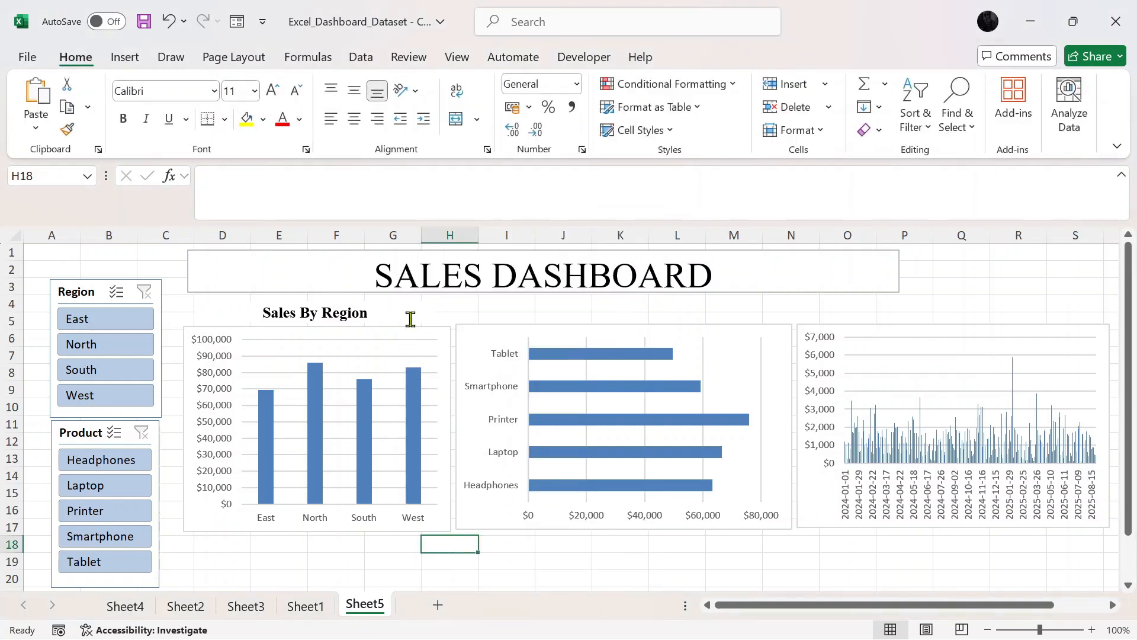
Duplicate the Sales By Region label twice, placing one copy above the product chart and one above the date chart
click(393, 317)
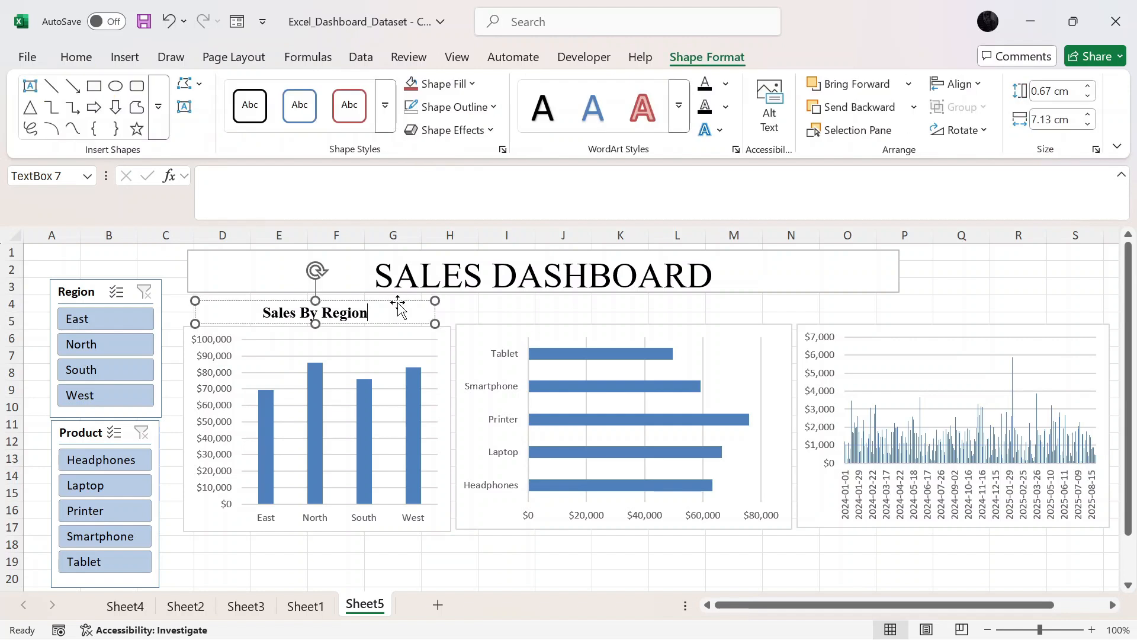
drag(403, 308, 1060, 290)
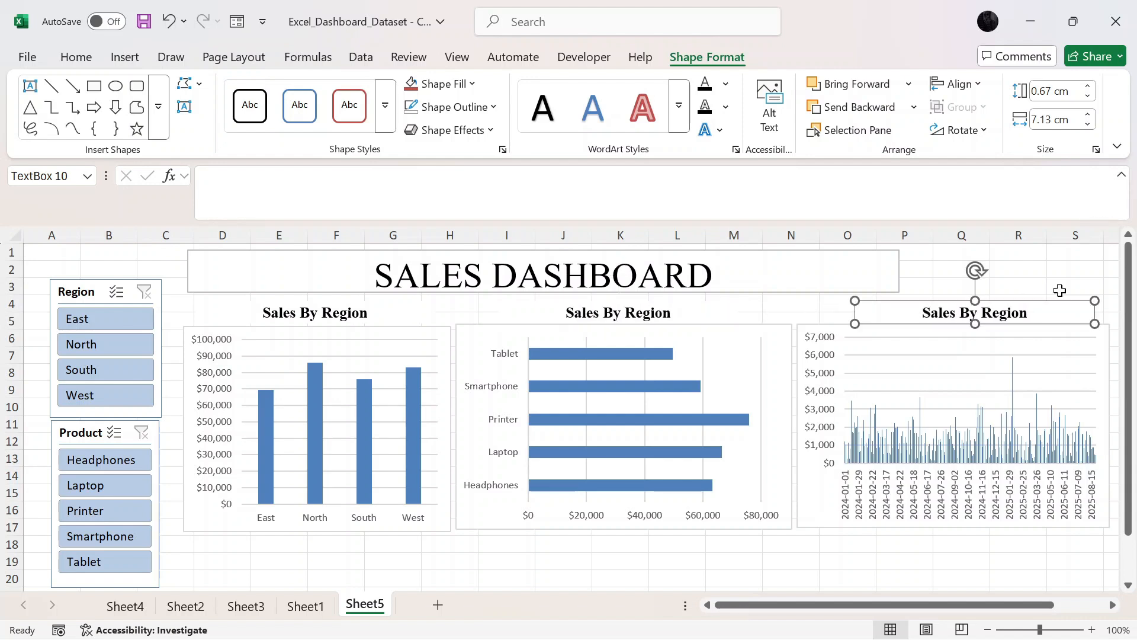
Change the label above the date chart to "Sales Trend"
click(1034, 319)
key(BackSpace)
key(BackSpace)
key(BackSpace)
key(BackSpace)
key(BackSpace)
key(BackSpace)
key(BackSpace)
key(BackSpace)
key(BackSpace)
key(BackSpace)
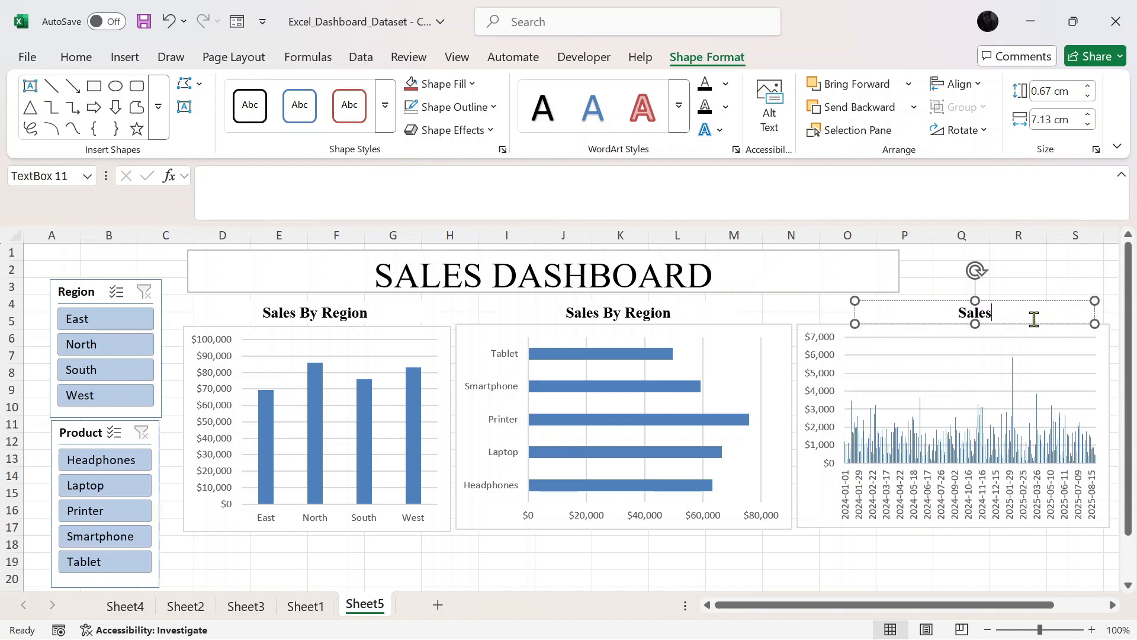
text(Trend)
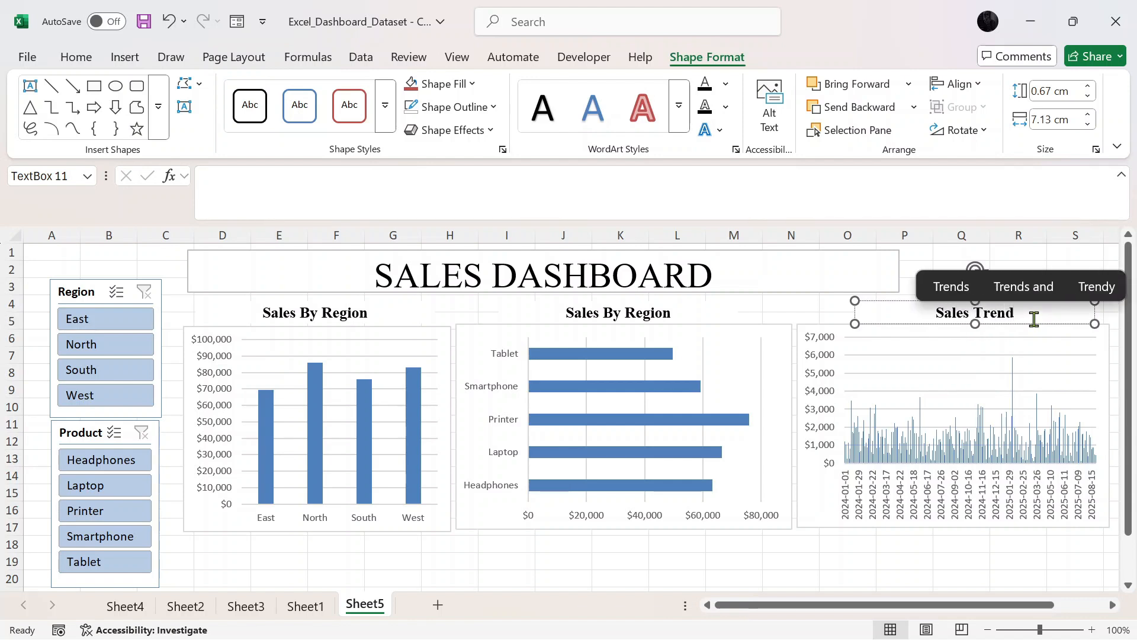
Change the label above the product chart to "Sales By Product"
click(691, 313)
key(BackSpace)
key(BackSpace)
key(BackSpace)
key(BackSpace)
key(BackSpace)
key(BackSpace)
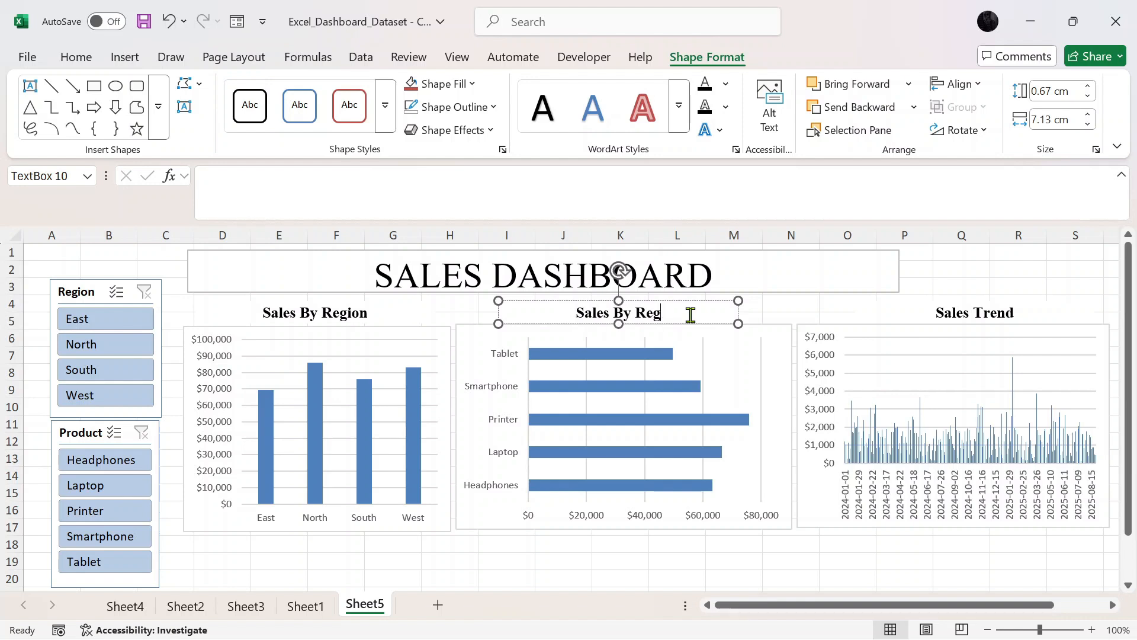
text(P)
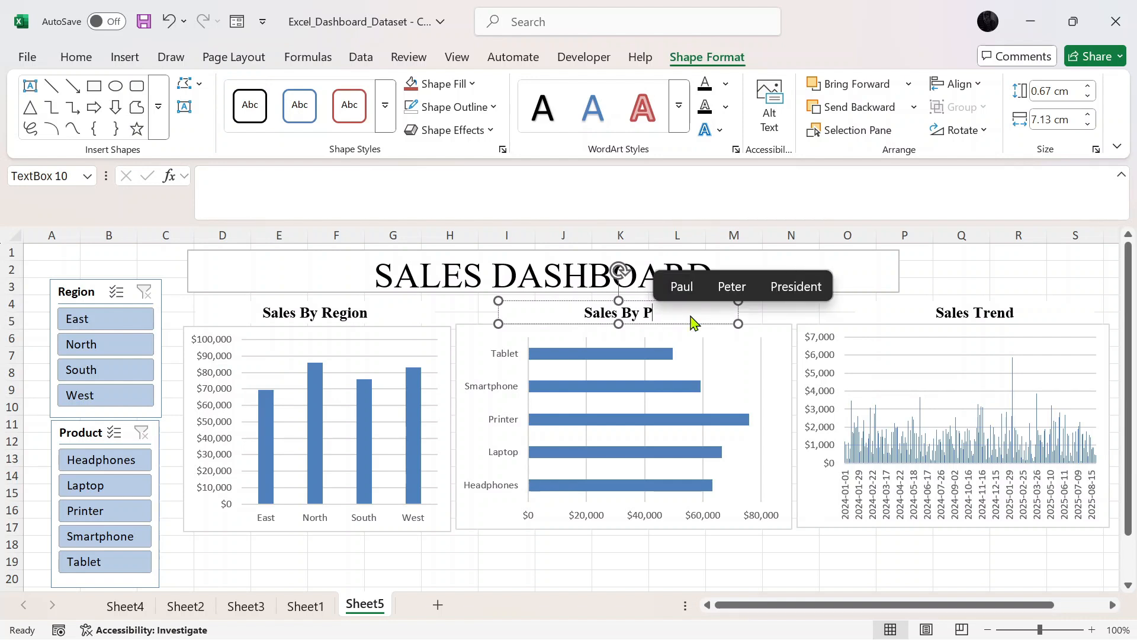
text(roduct)
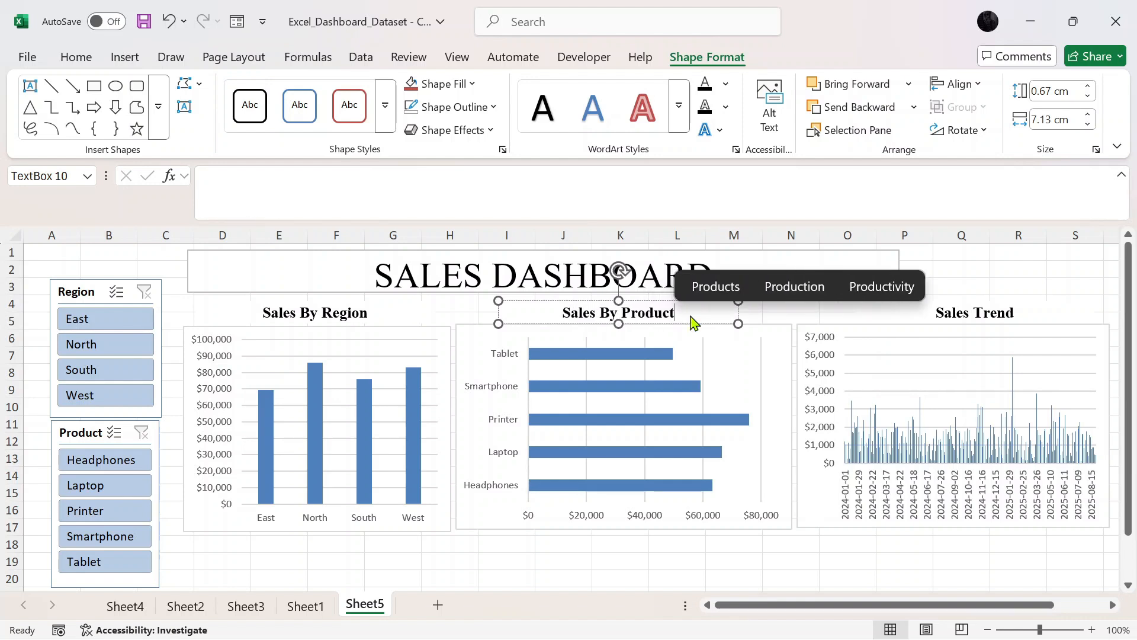
click(574, 578)
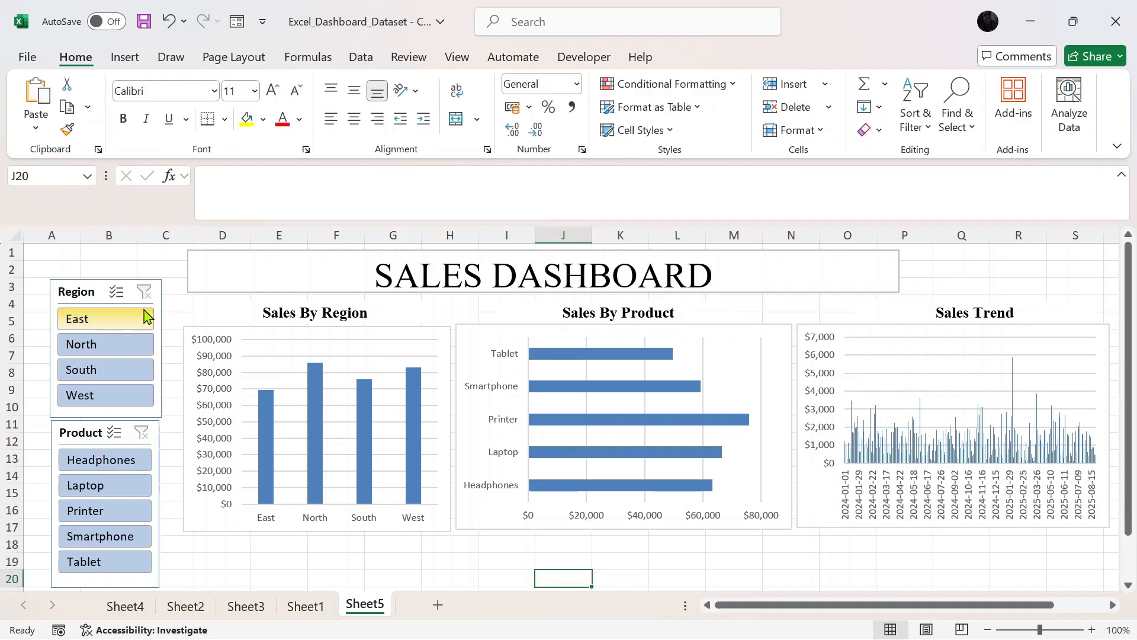
Connect the Region slicer to PivotTable2 and PivotTable3 in addition to PivotTable1
click(96, 293)
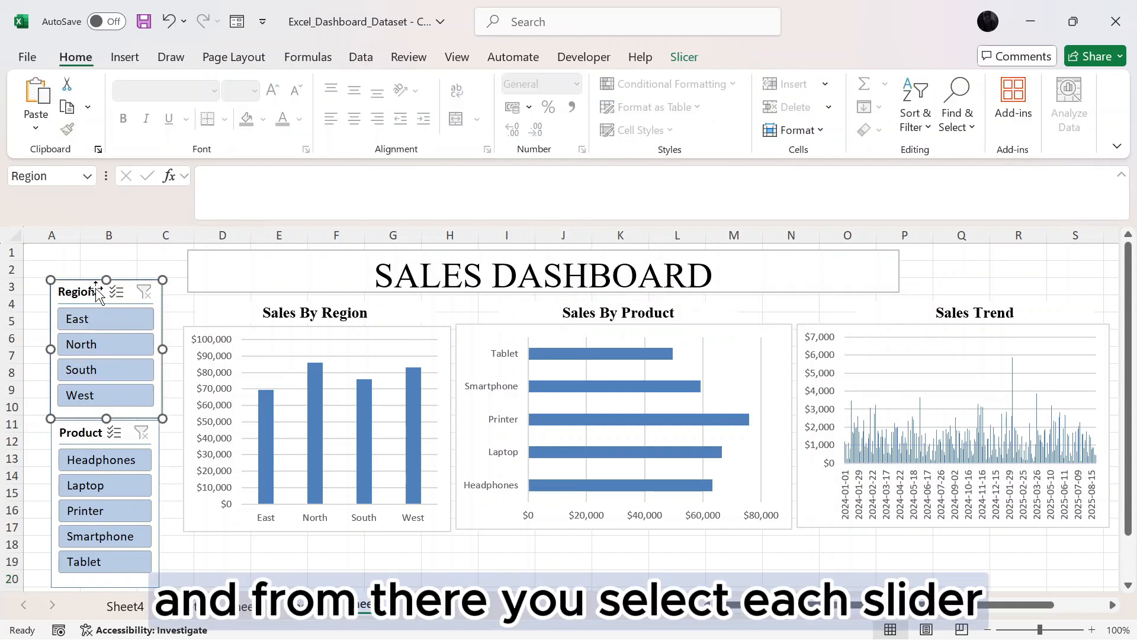
click(686, 57)
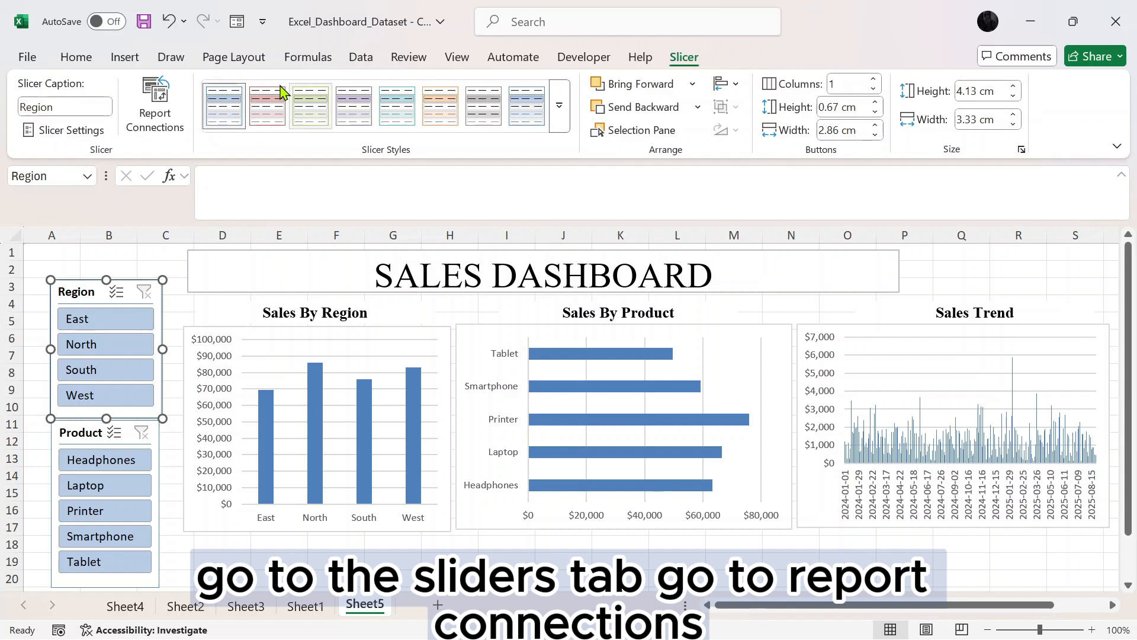
click(160, 115)
click(428, 359)
click(429, 385)
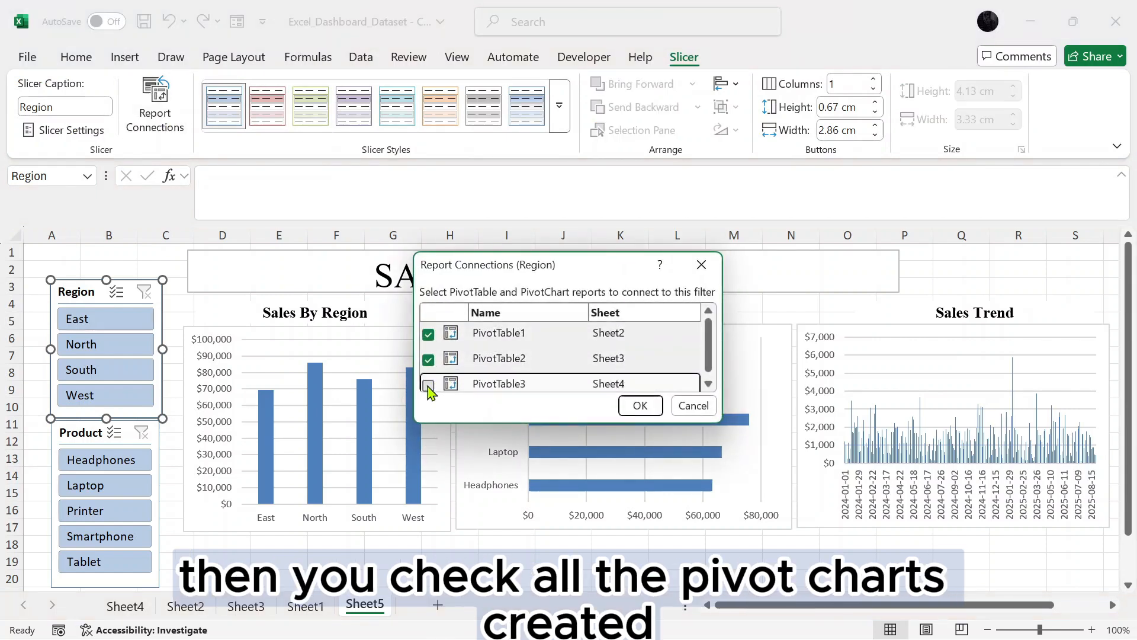
click(640, 406)
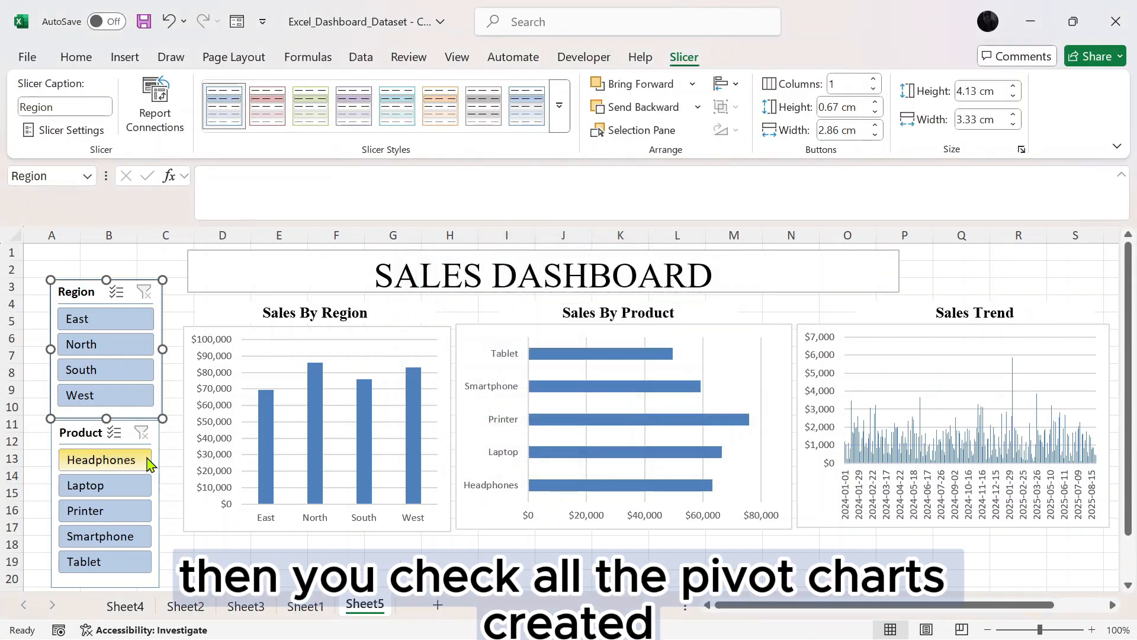
Connect the Product slicer to PivotTable2 and PivotTable3 in addition to PivotTable1
click(156, 441)
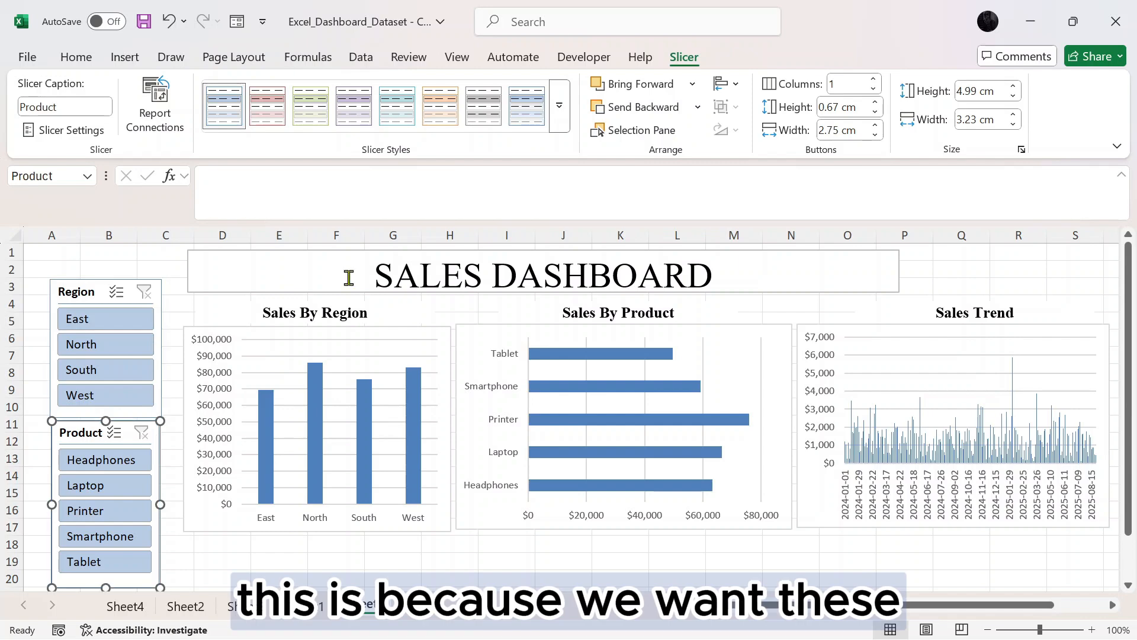
click(135, 125)
click(428, 359)
click(428, 385)
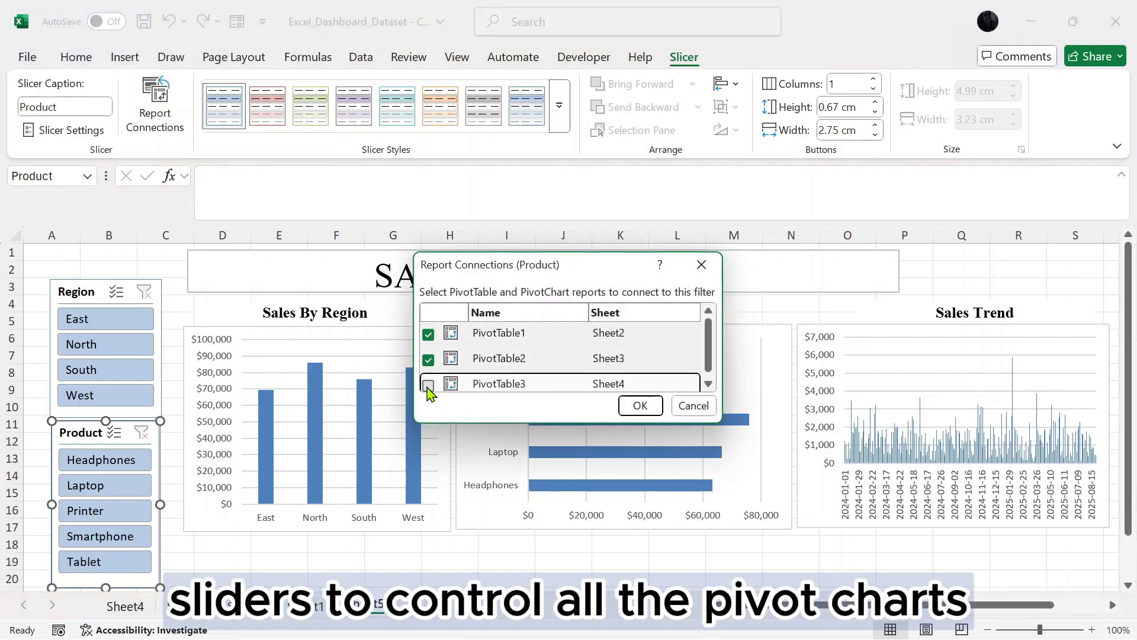
click(643, 407)
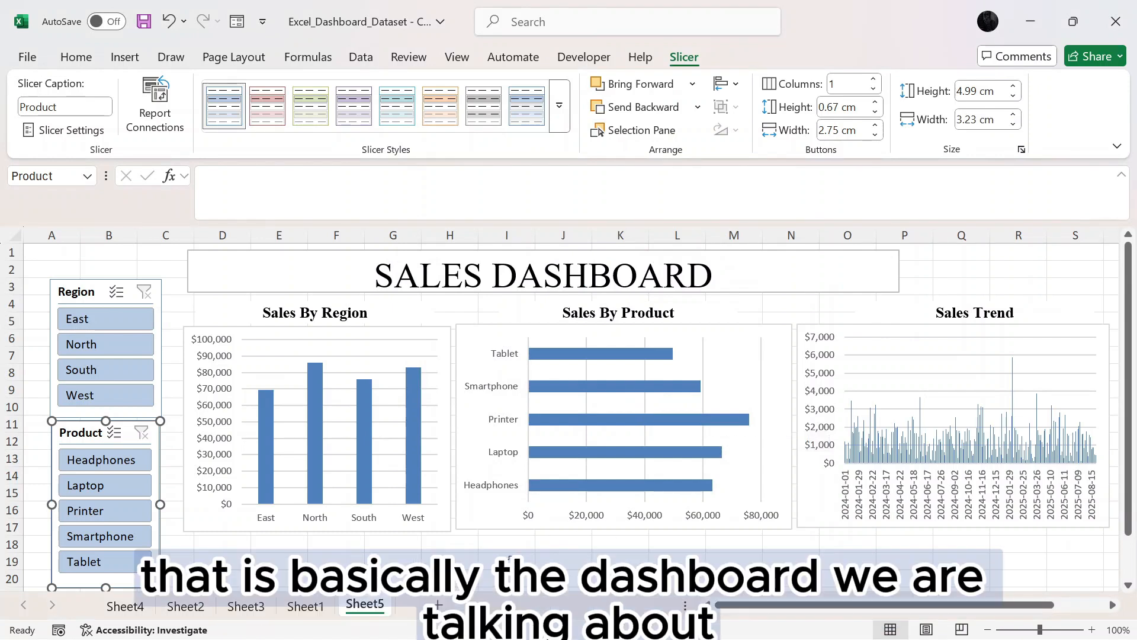
Copy the Sales By Region label to around row 19 beneath the product chart, and delete the extra copy beneath the region chart
click(411, 305)
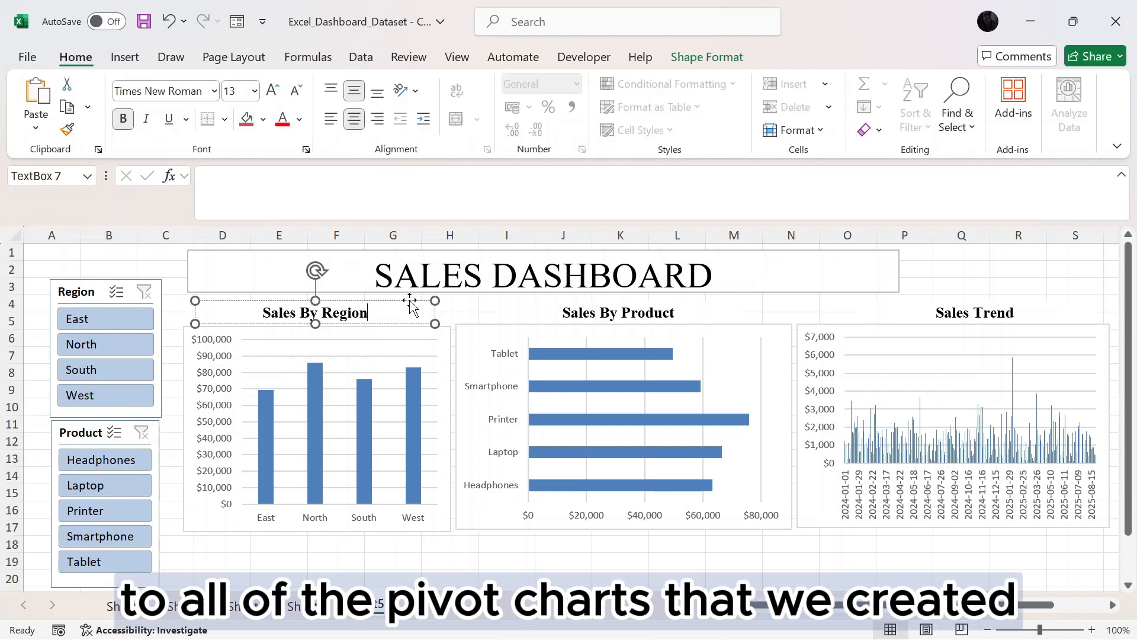
drag(410, 301, 655, 503)
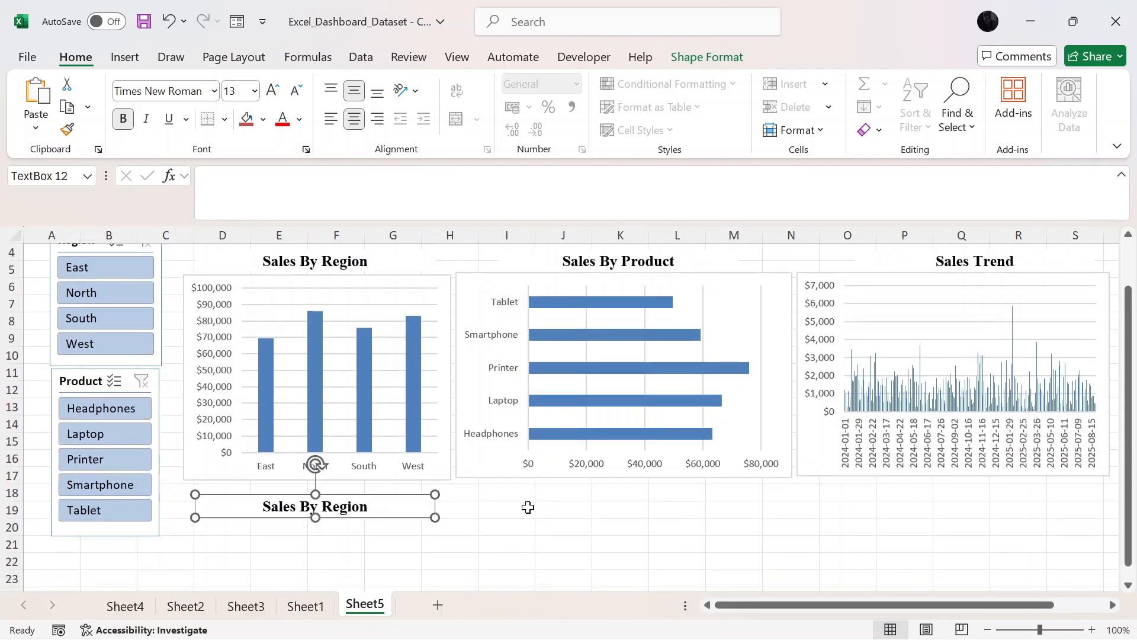
drag(394, 498, 657, 503)
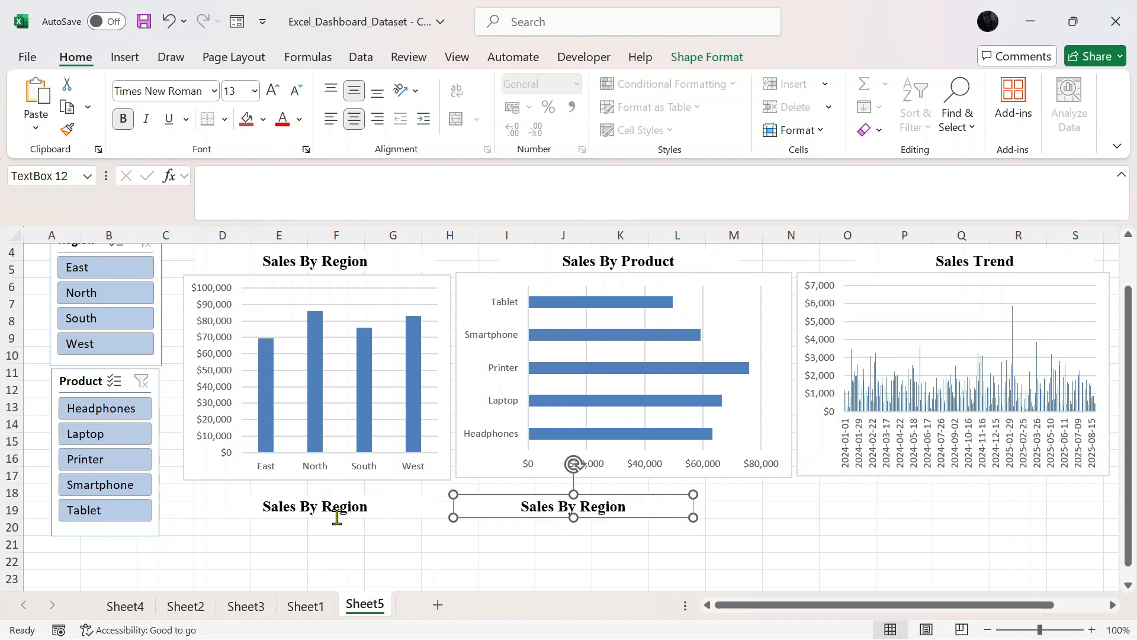
click(349, 508)
key(Escape)
key(Delete)
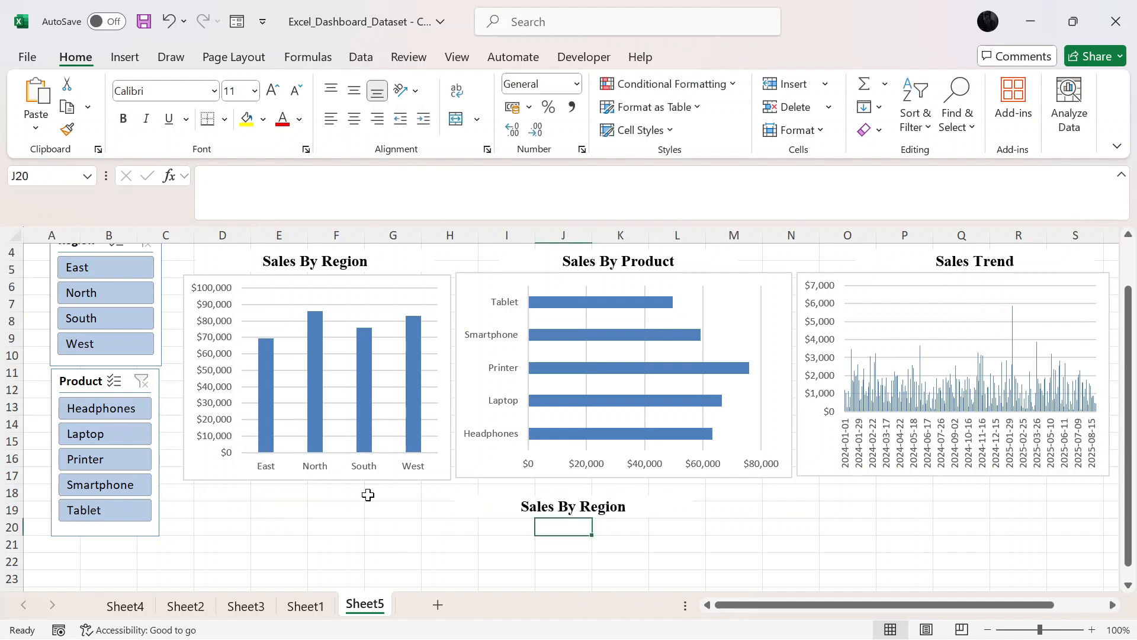
Change the text of the label beneath the product chart to "Total Sales"
click(605, 501)
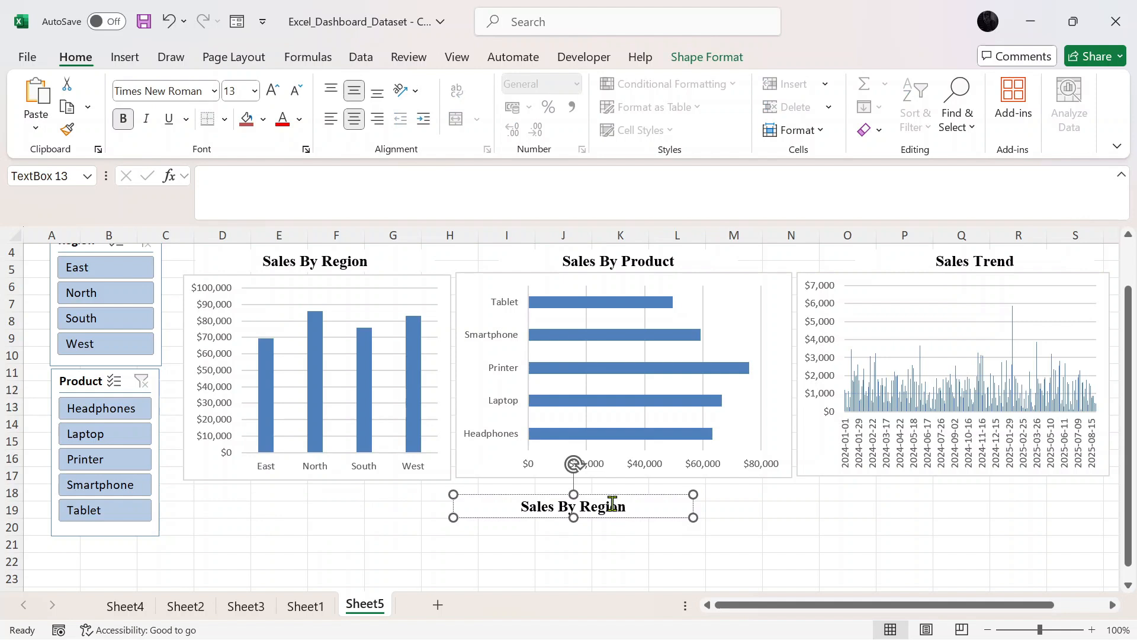
drag(630, 507, 533, 509)
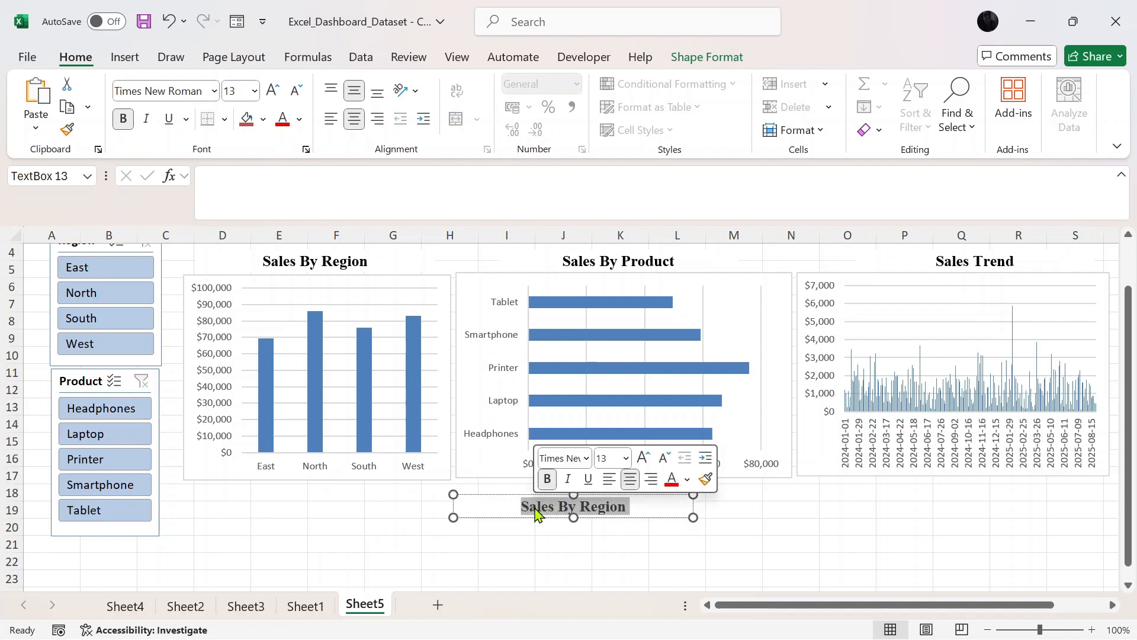
text(Total SAles)
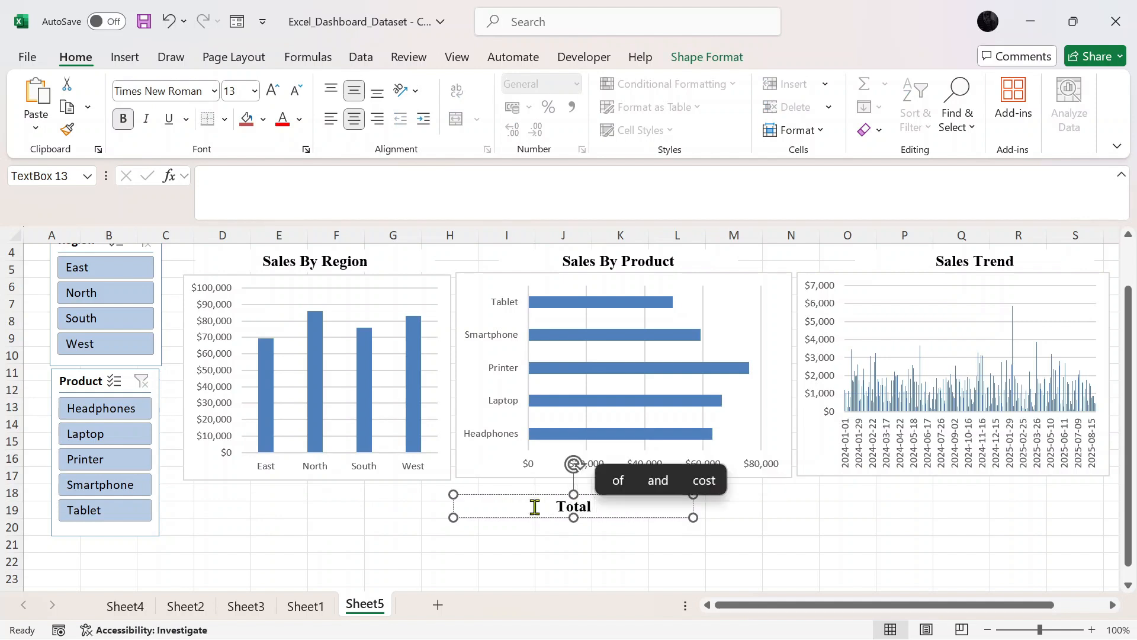
key(BackSpace)
key(BackSpace)
key(BackSpace)
key(BackSpace)
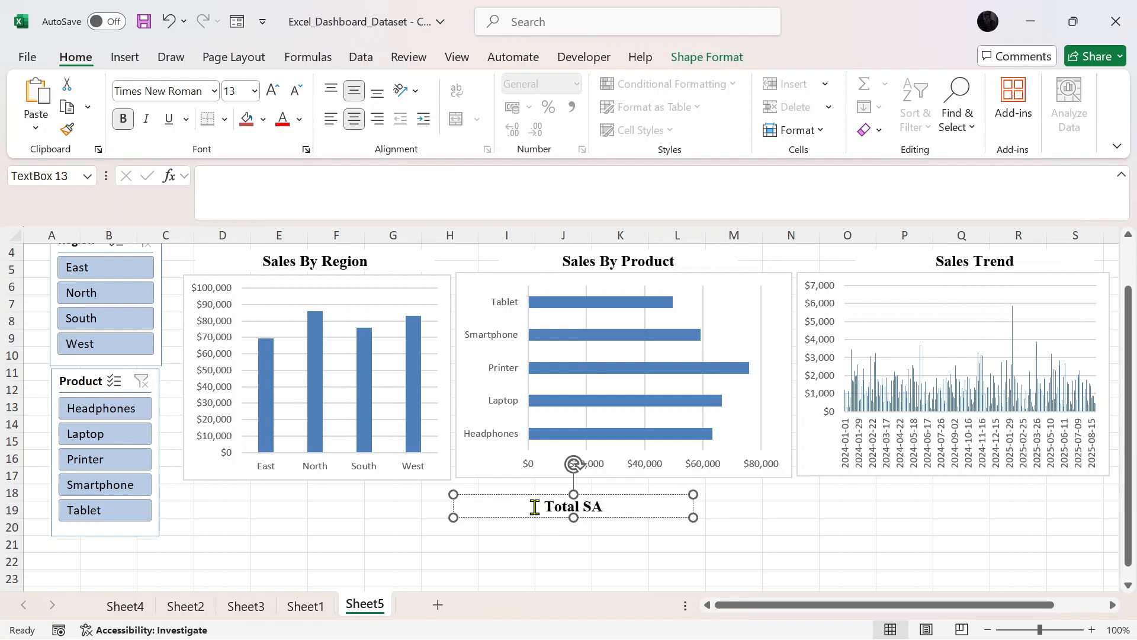
text(ales)
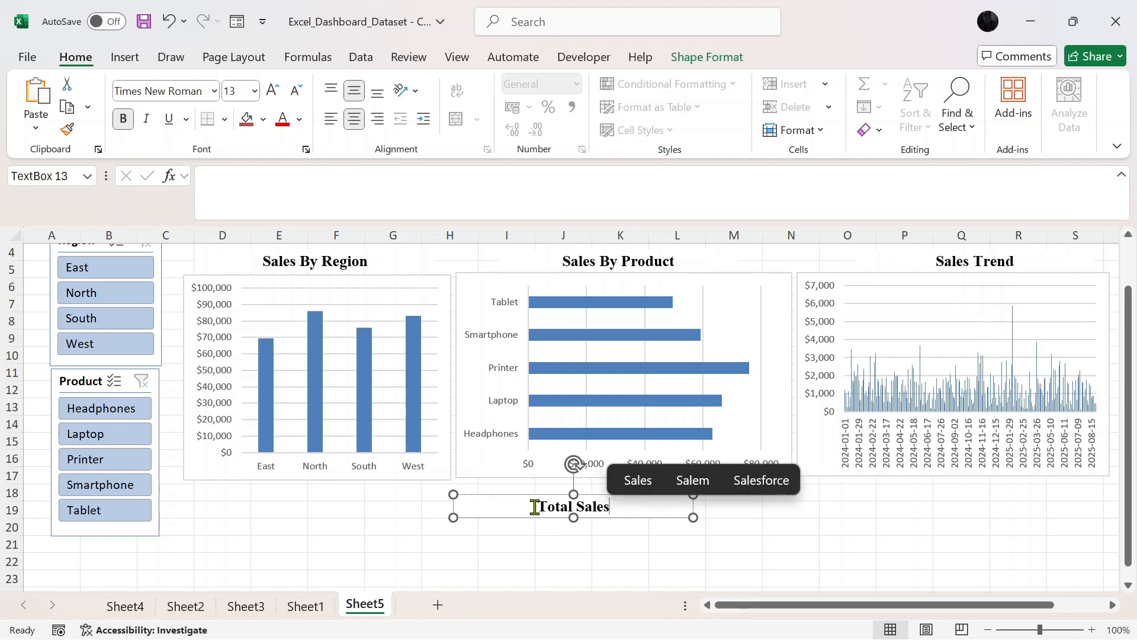
click(531, 544)
Merge and center cells J20:K21 beneath the Total Sales label and align their content vertically in the middle
scroll(529, 545, up, 1)
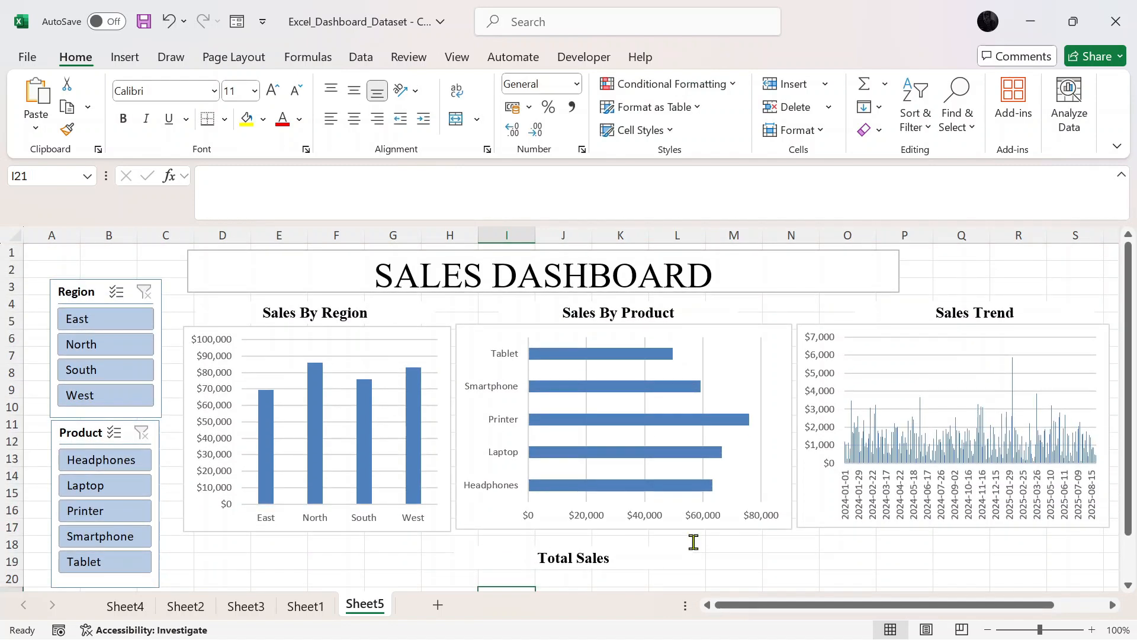
scroll(693, 542, down, 1)
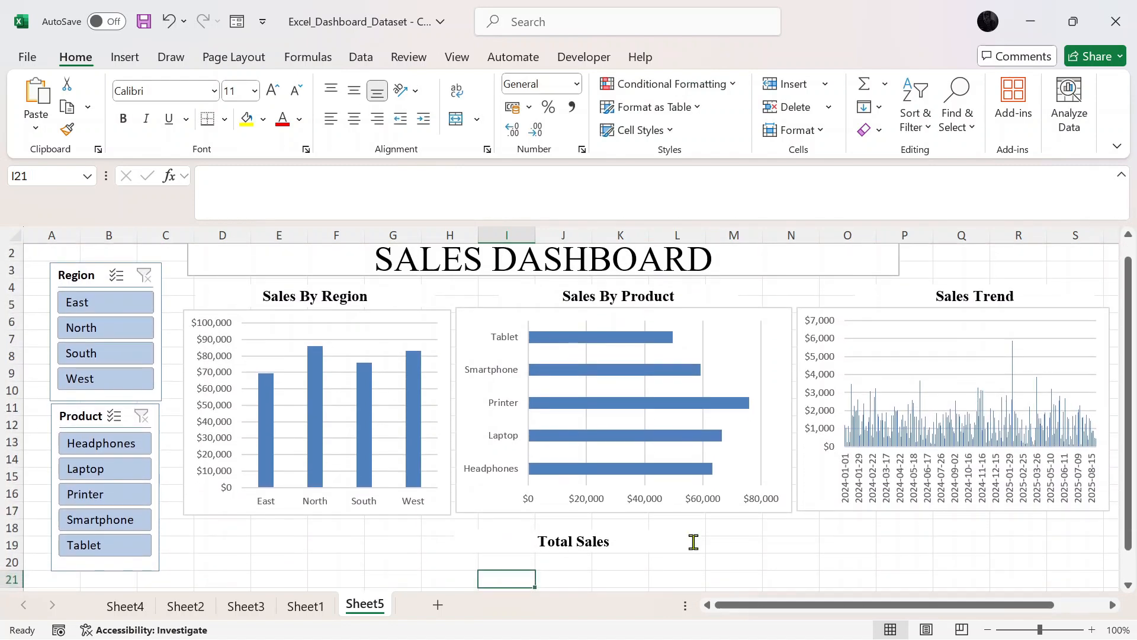
drag(560, 562, 607, 578)
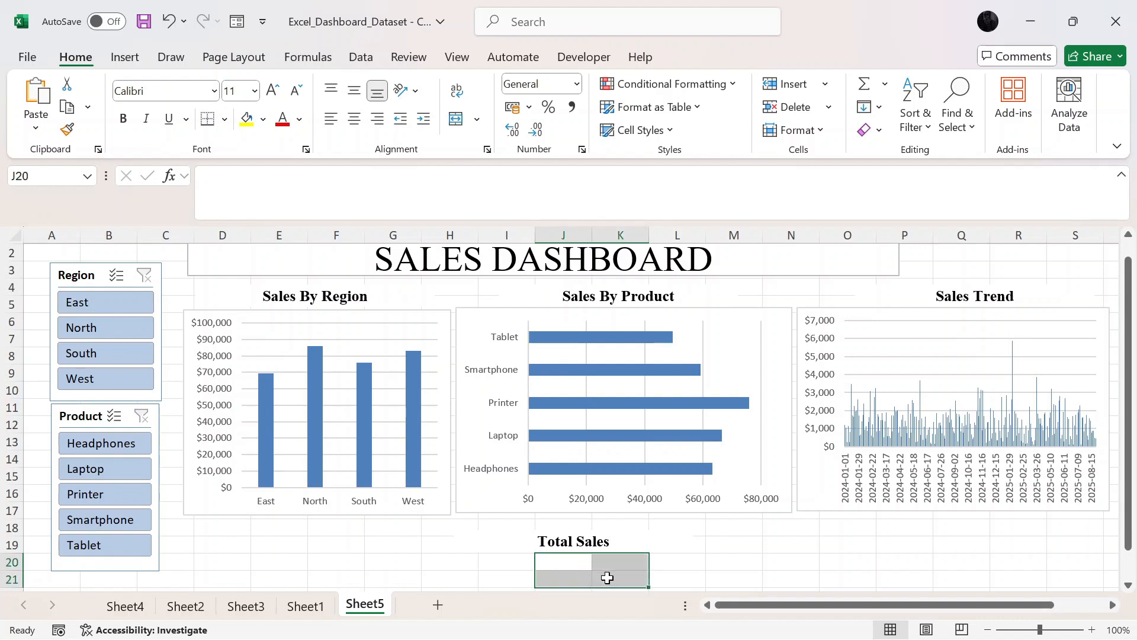
click(462, 124)
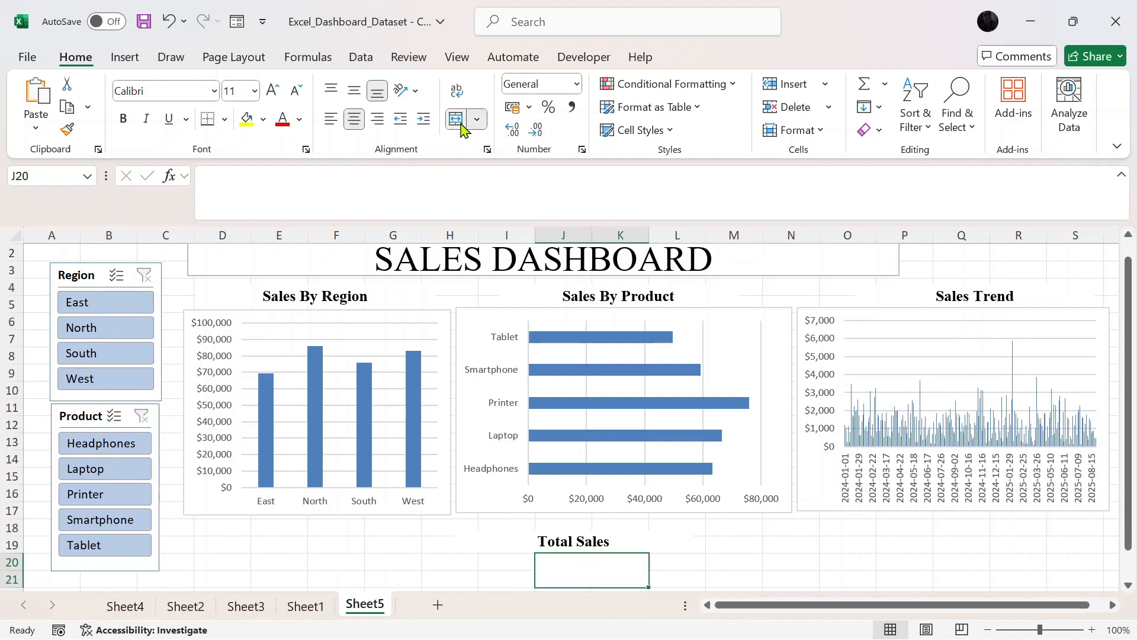
click(355, 90)
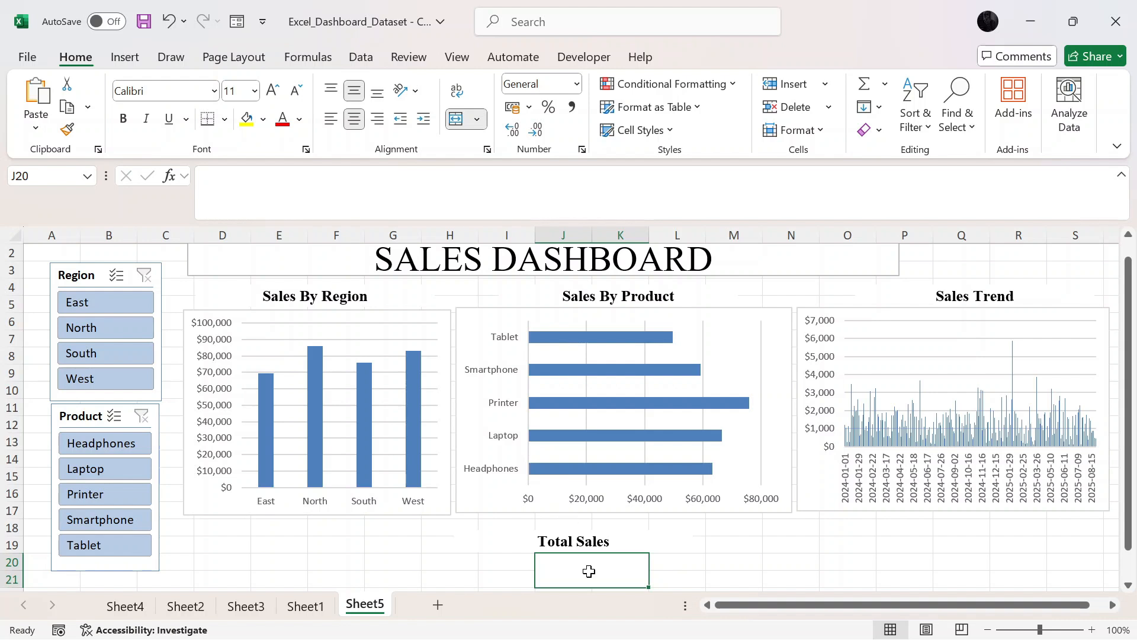
Enter the formula =SUM(SalesData[Sales]) in the merged cell beneath the Total Sales label
text(=)
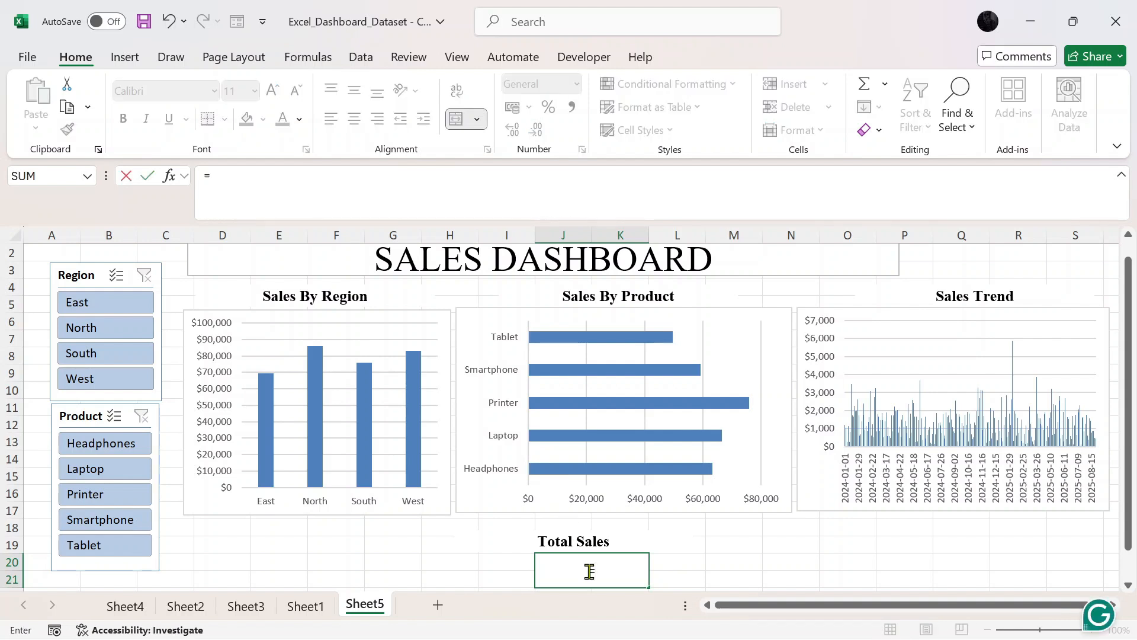
text(sum()
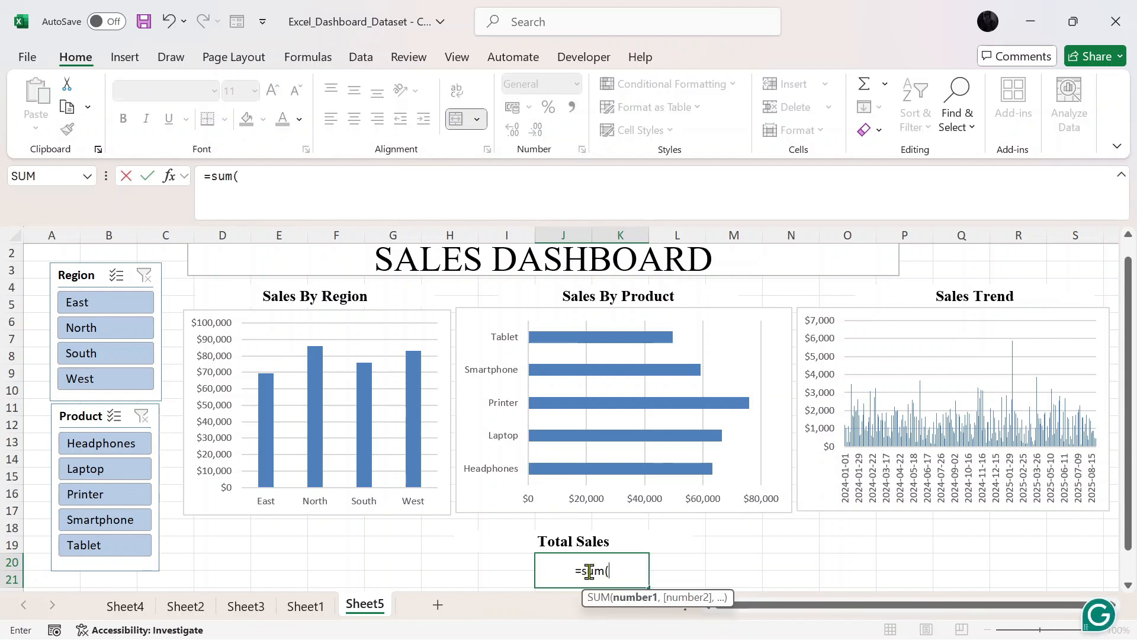
text(salesdata)
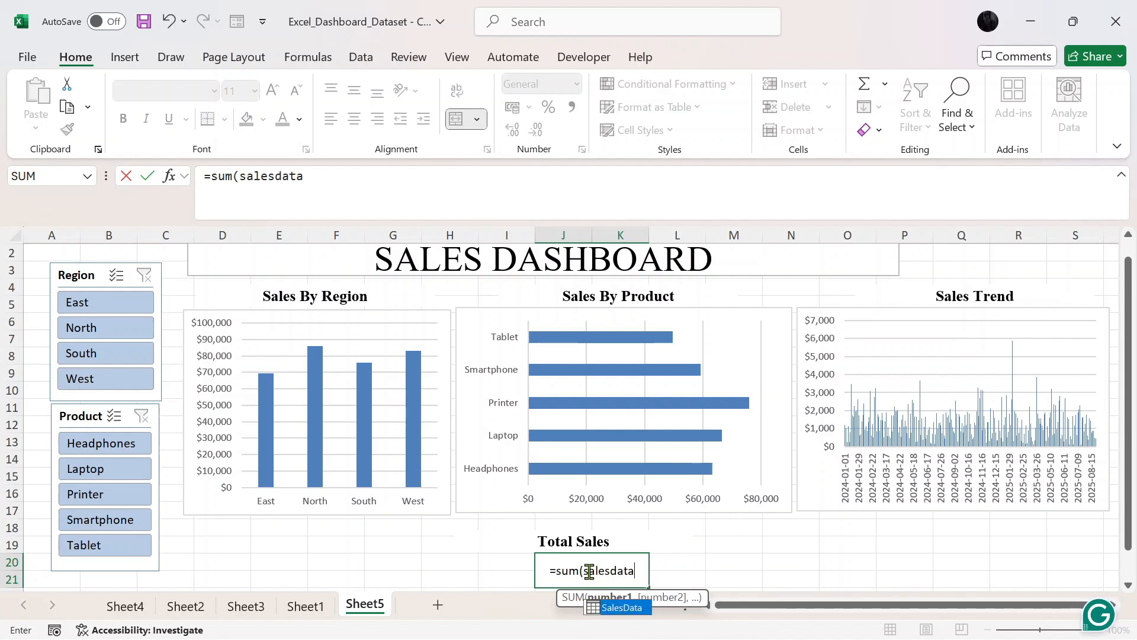
text([sal)
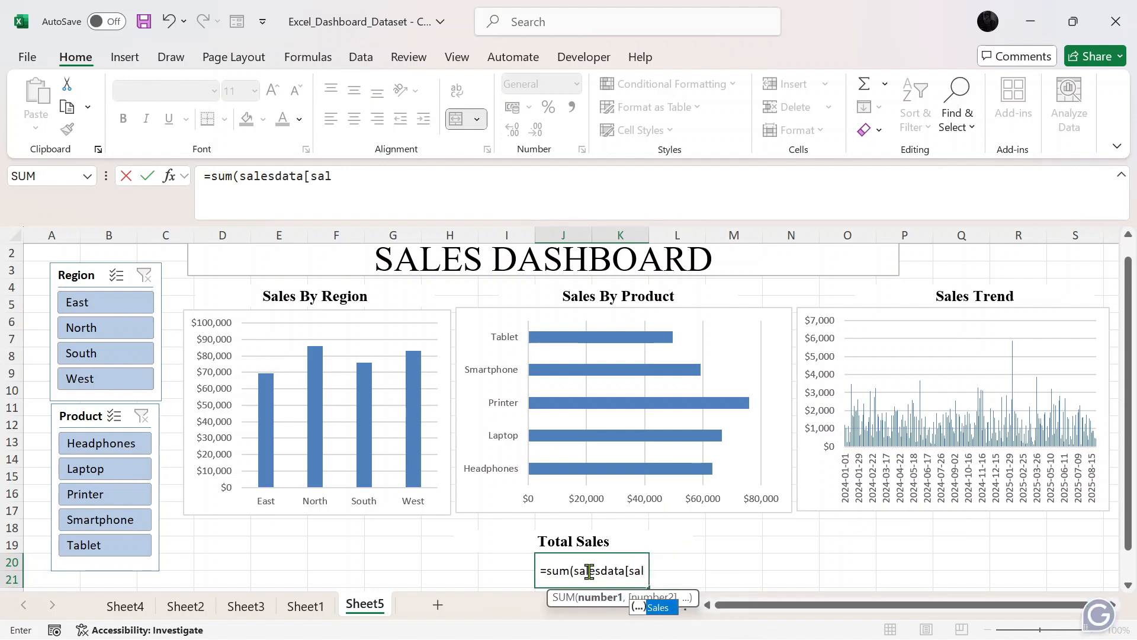
text(es)
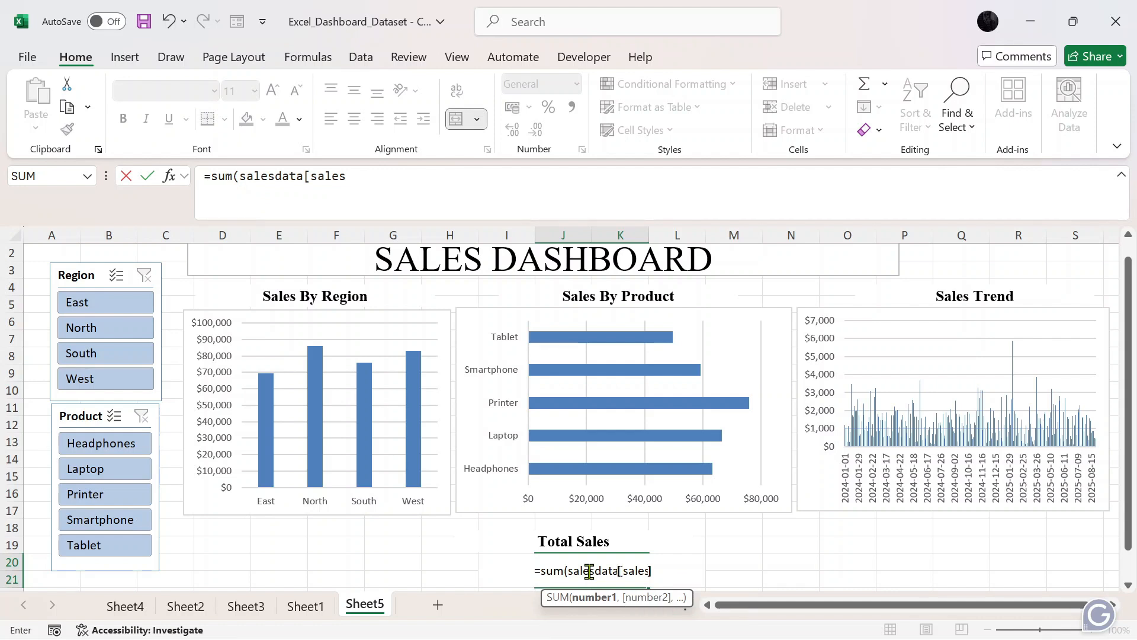
text(])
key(Return)
Format the total in J20 as bold, size 20, in Times New Roman
click(599, 550)
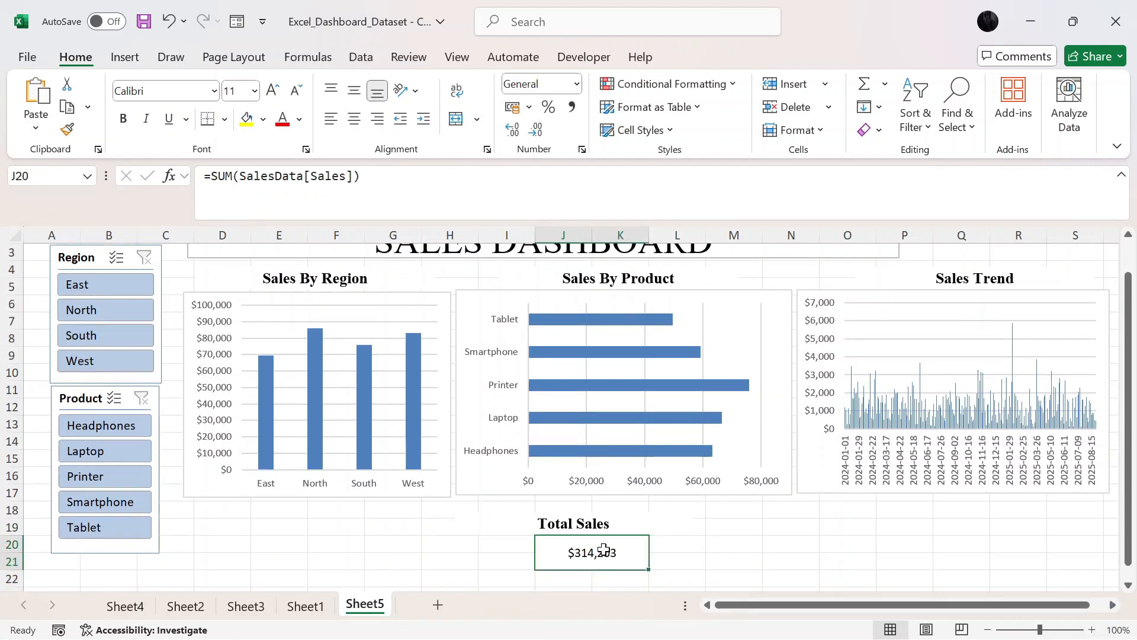
click(125, 120)
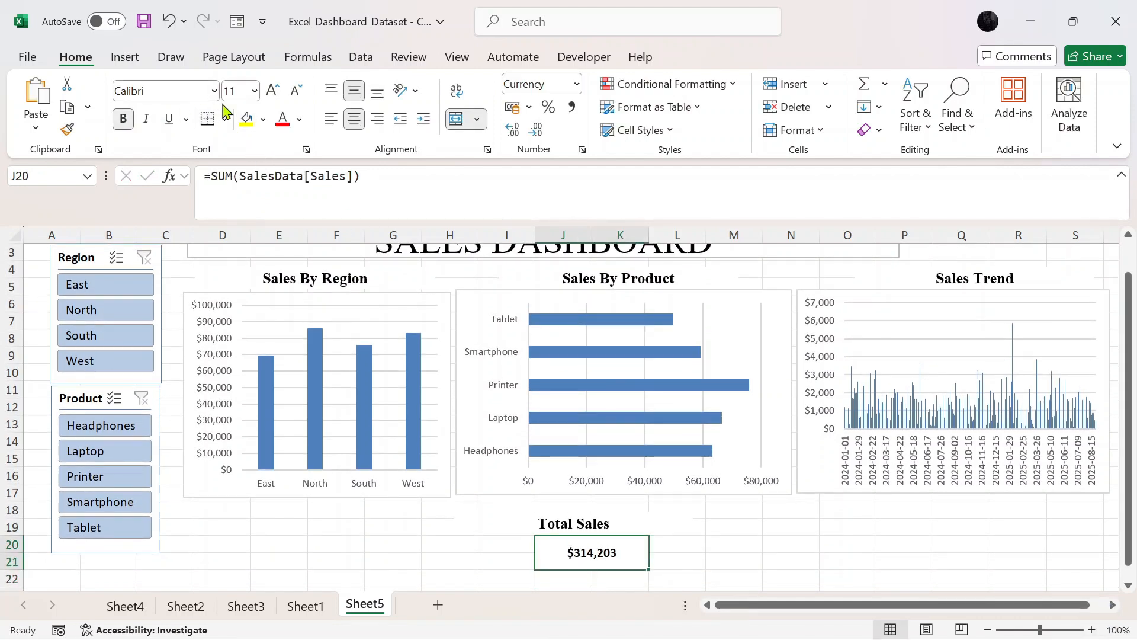
click(237, 93)
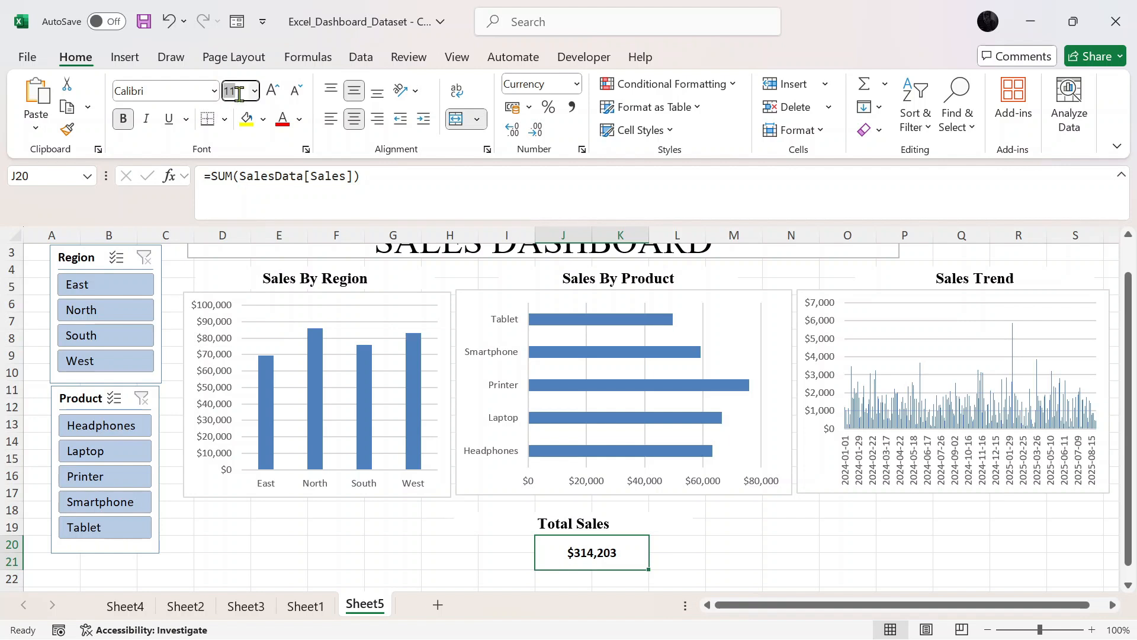
key(Return)
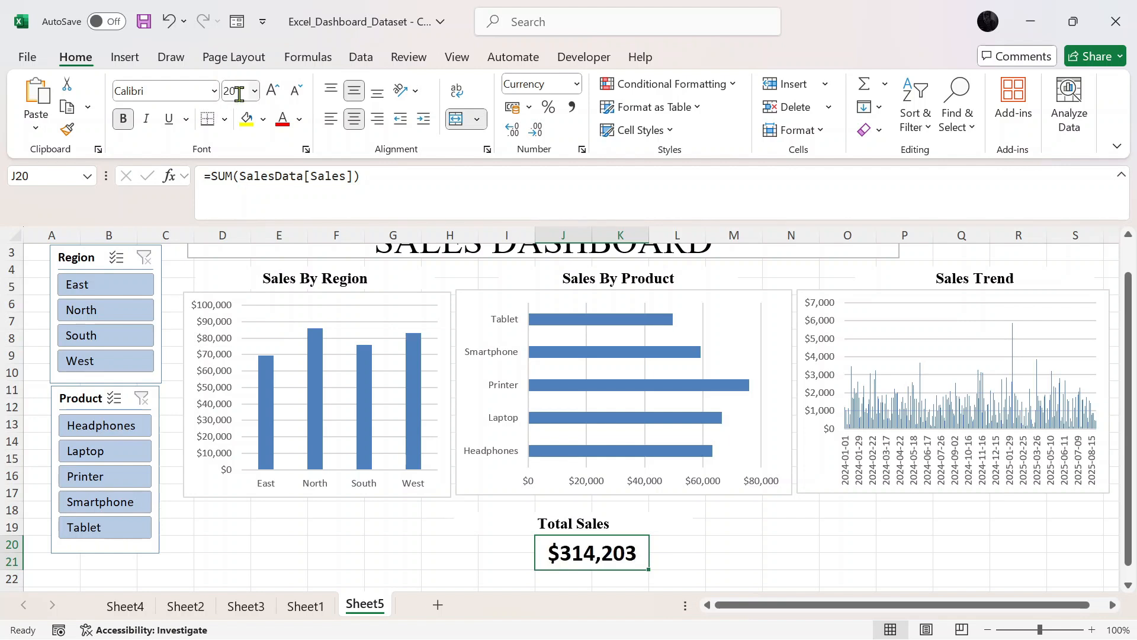
click(155, 90)
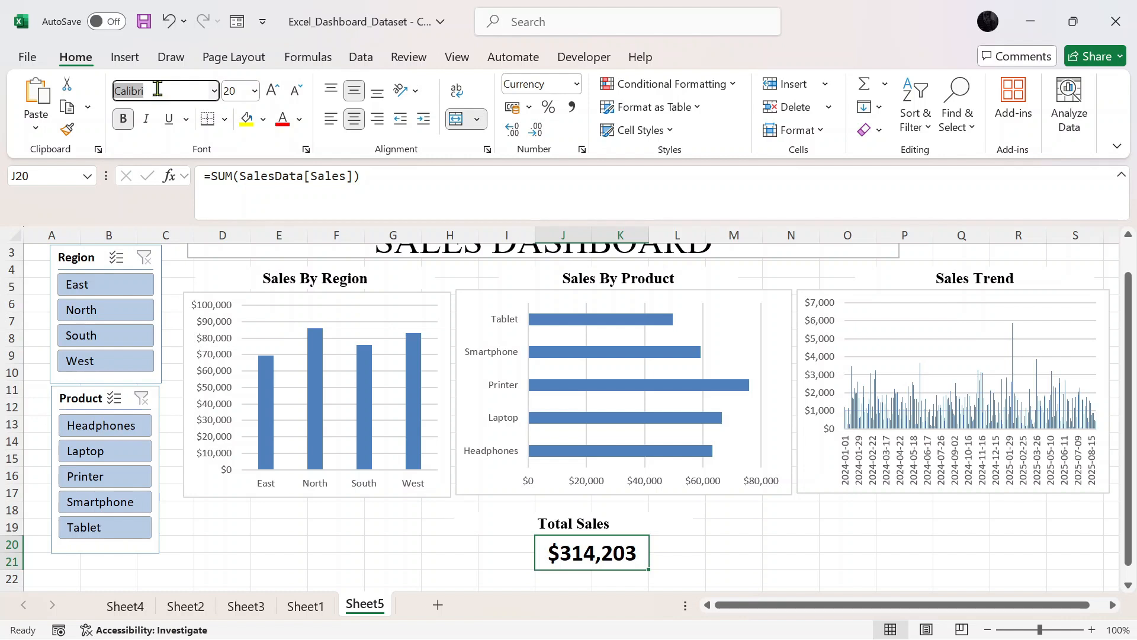
text(Times New Roman)
key(Return)
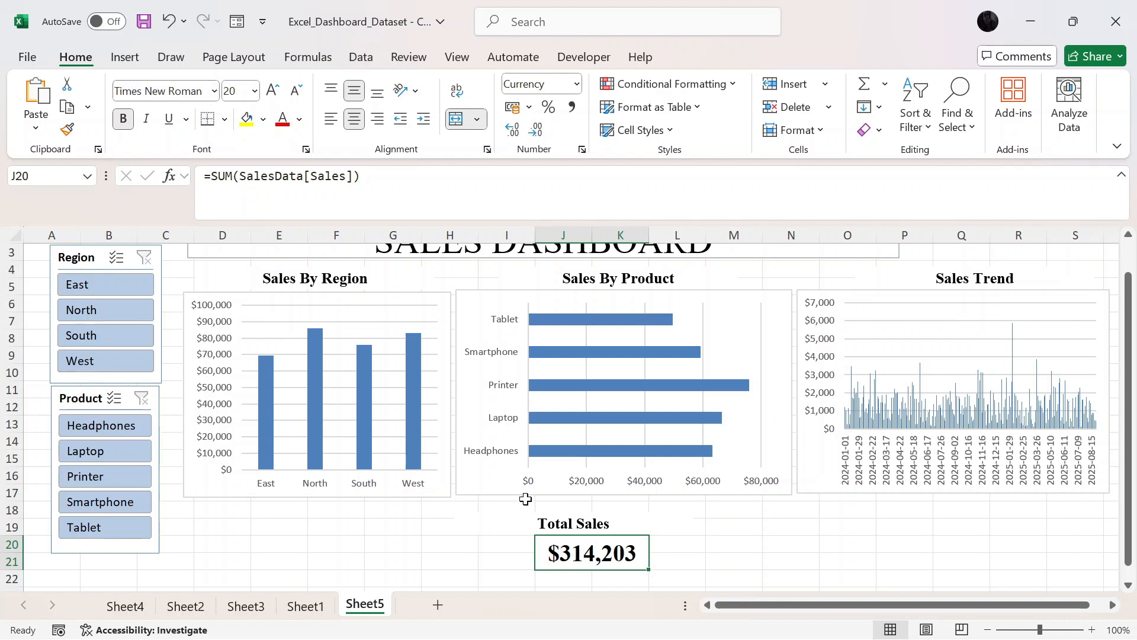
Move the Total Sales label slightly so it sits centered above the total amount
click(563, 525)
drag(595, 511, 609, 515)
click(760, 560)
Select the sheet area behind the dashboard, starting from cell A1
scroll(761, 559, up, 1)
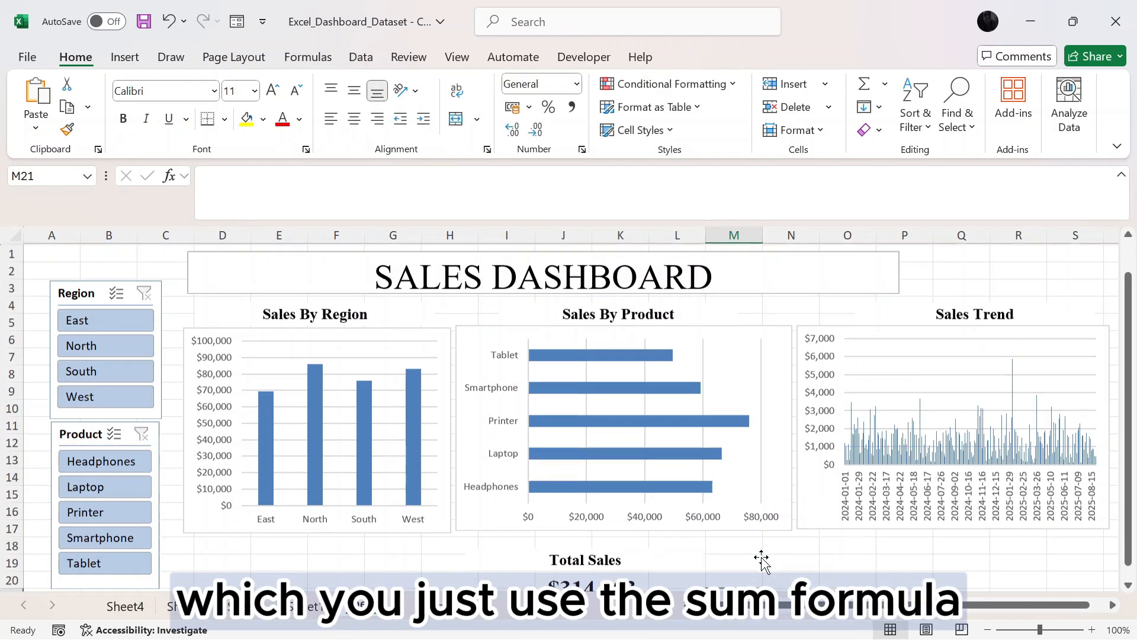
scroll(761, 560, down, 1)
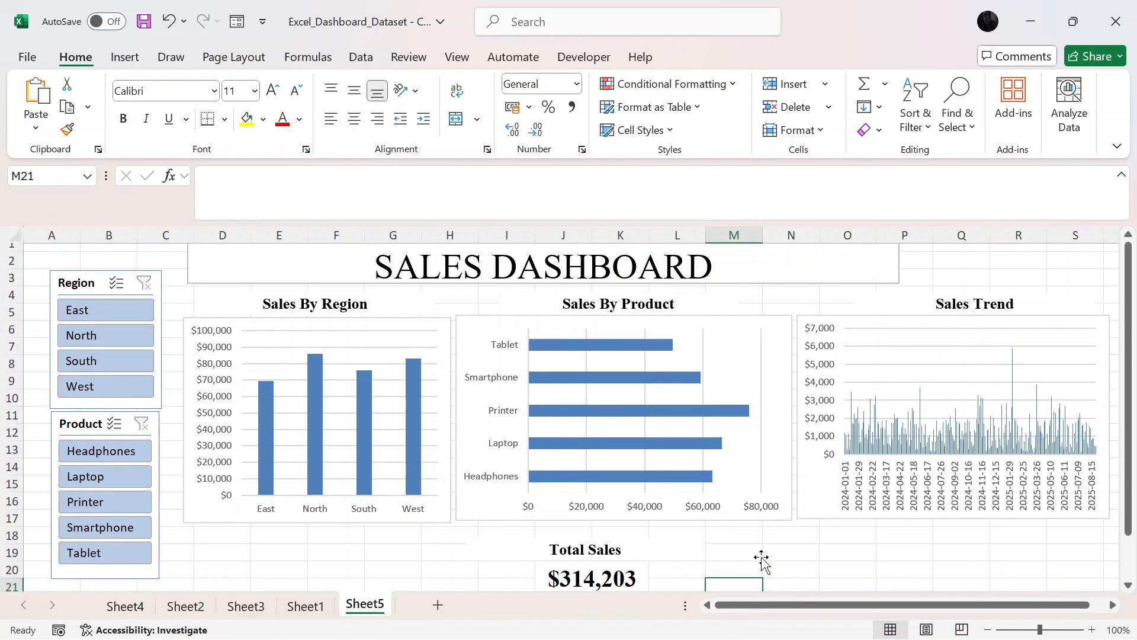
scroll(761, 560, up, 1)
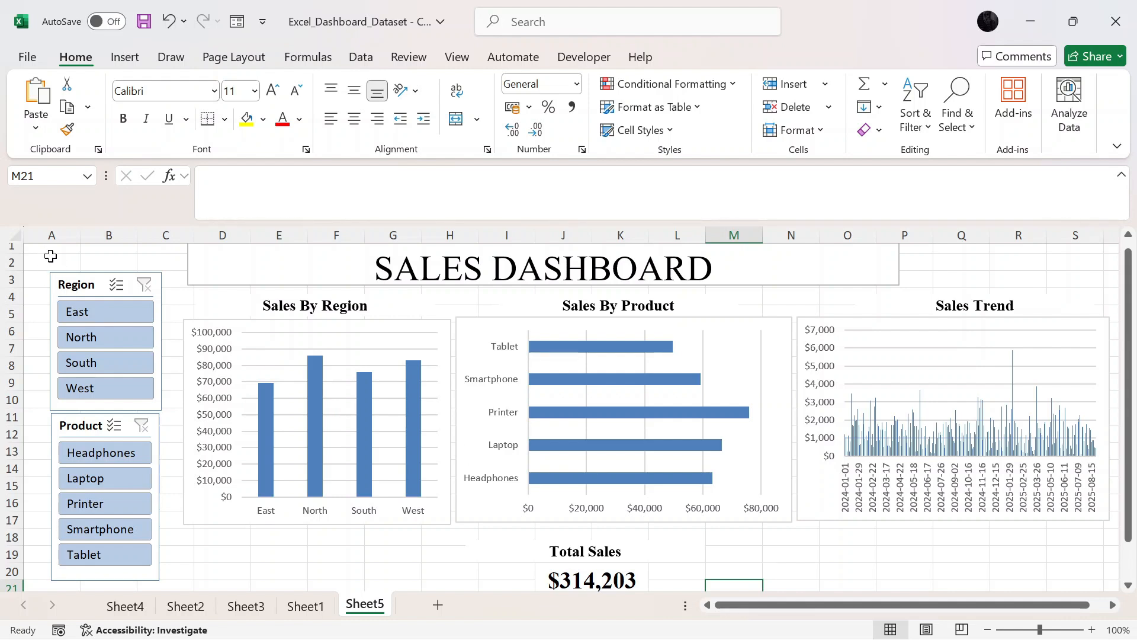
scroll(51, 256, up, 1)
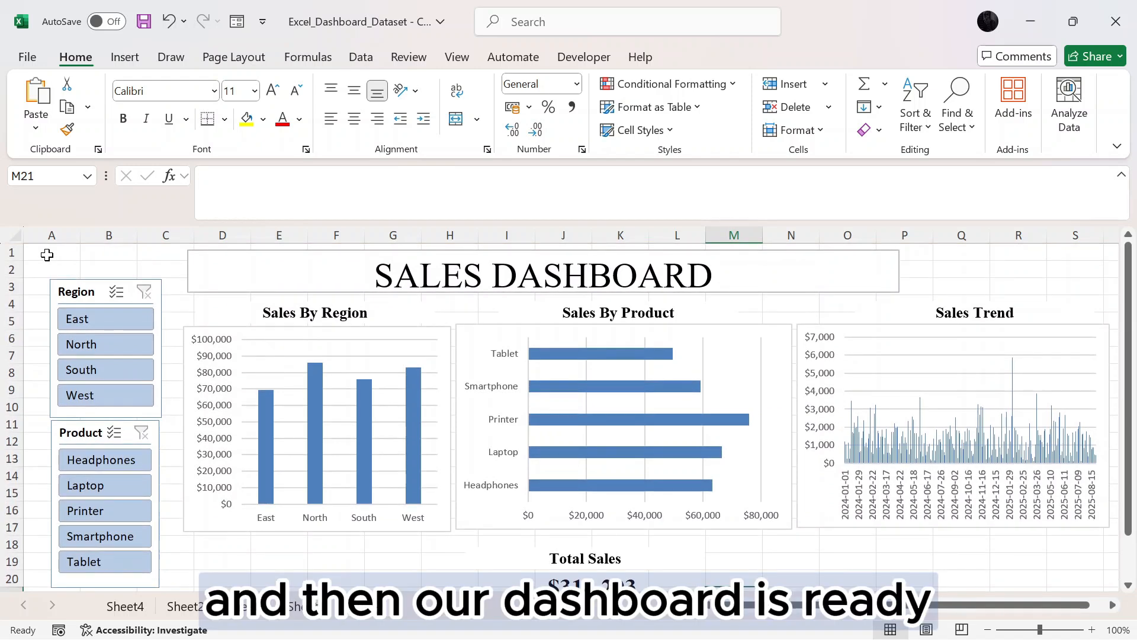
drag(47, 255, 951, 345)
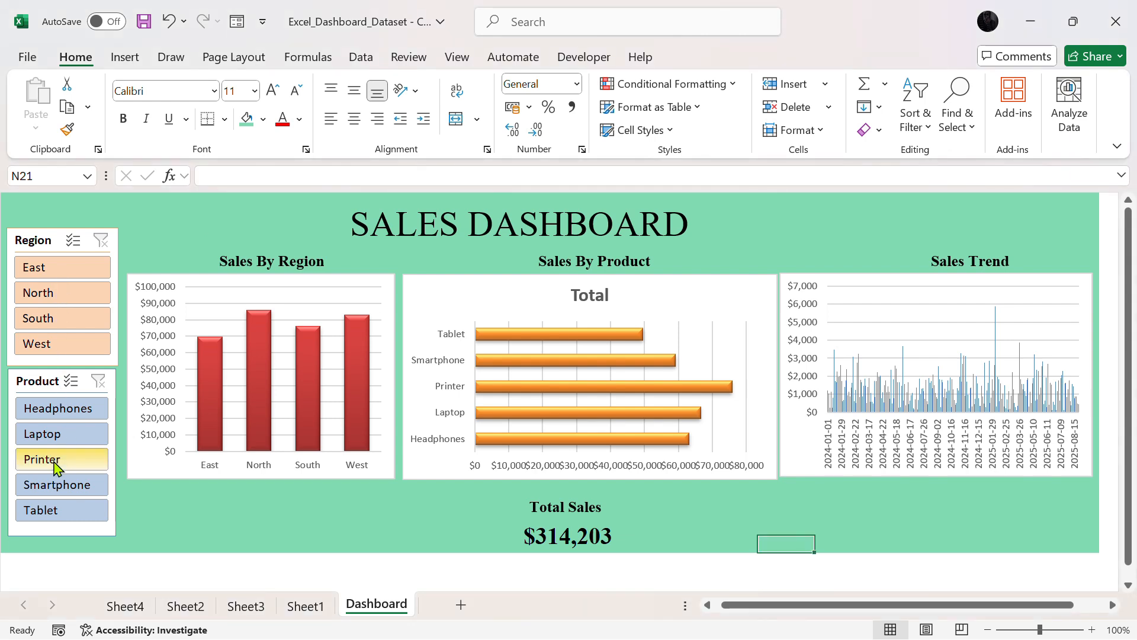
Test the Product slicer by filtering the charts to Printer, Smartphone, Laptop, Headphones and Smartphone again in turn
click(56, 465)
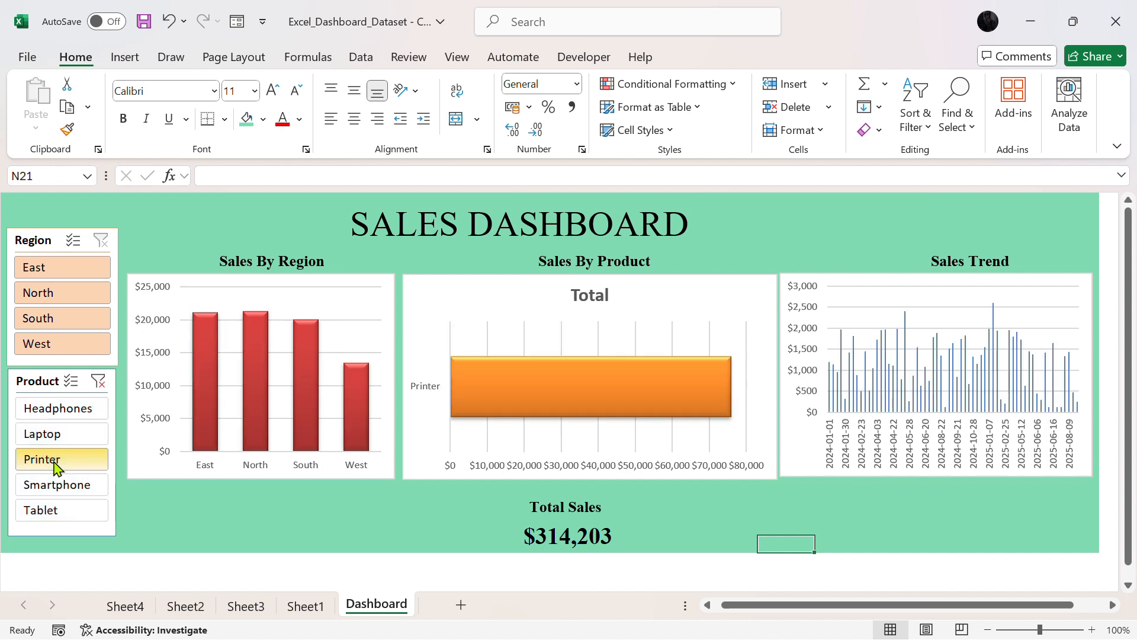
click(46, 489)
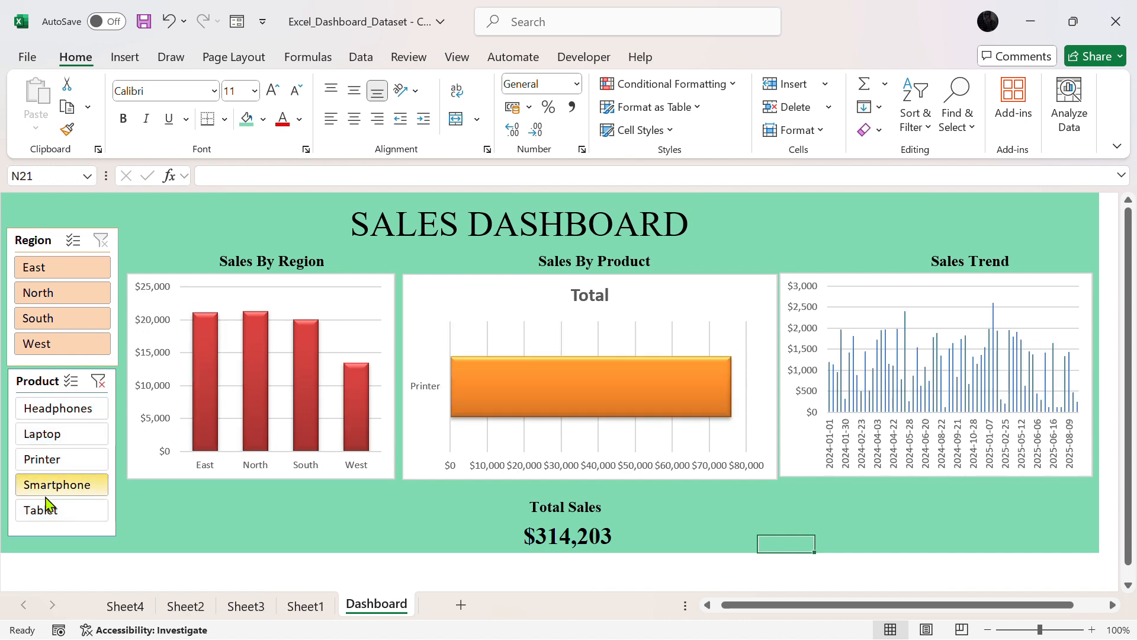
click(46, 439)
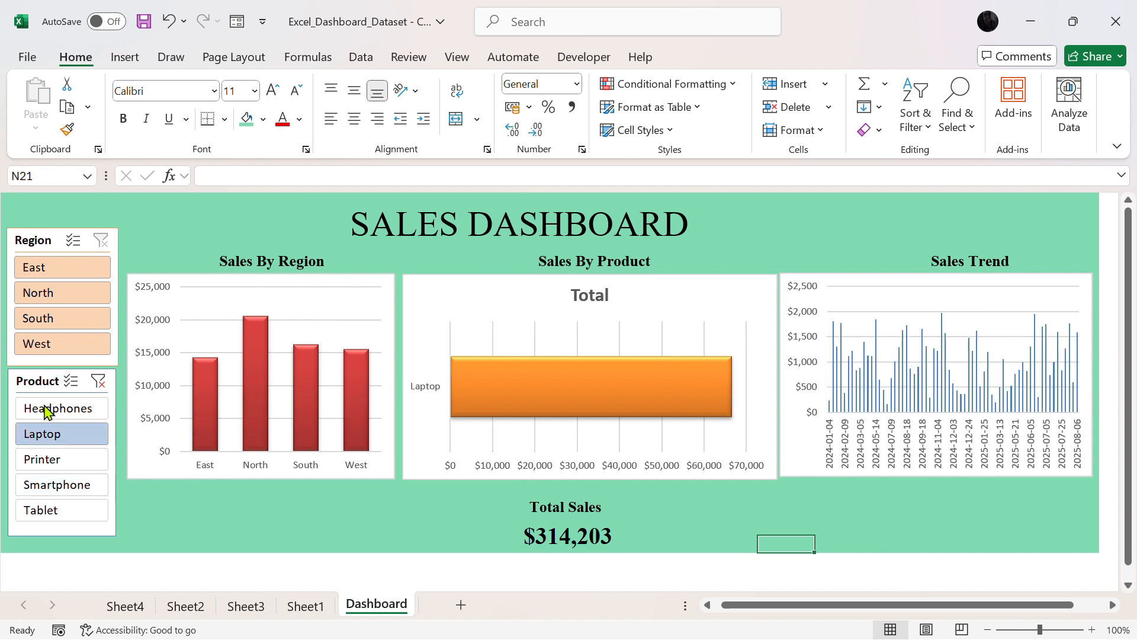
click(46, 410)
click(48, 490)
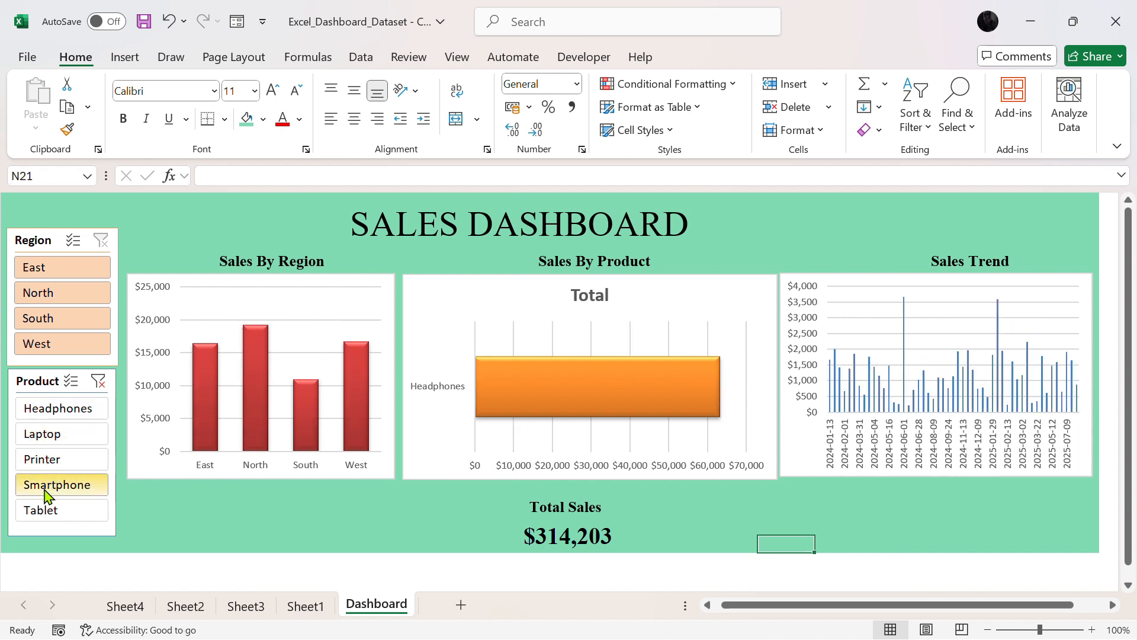
Test the Region slicer with North, clear the Product filter, and switch the region to South, East and back to South
click(55, 295)
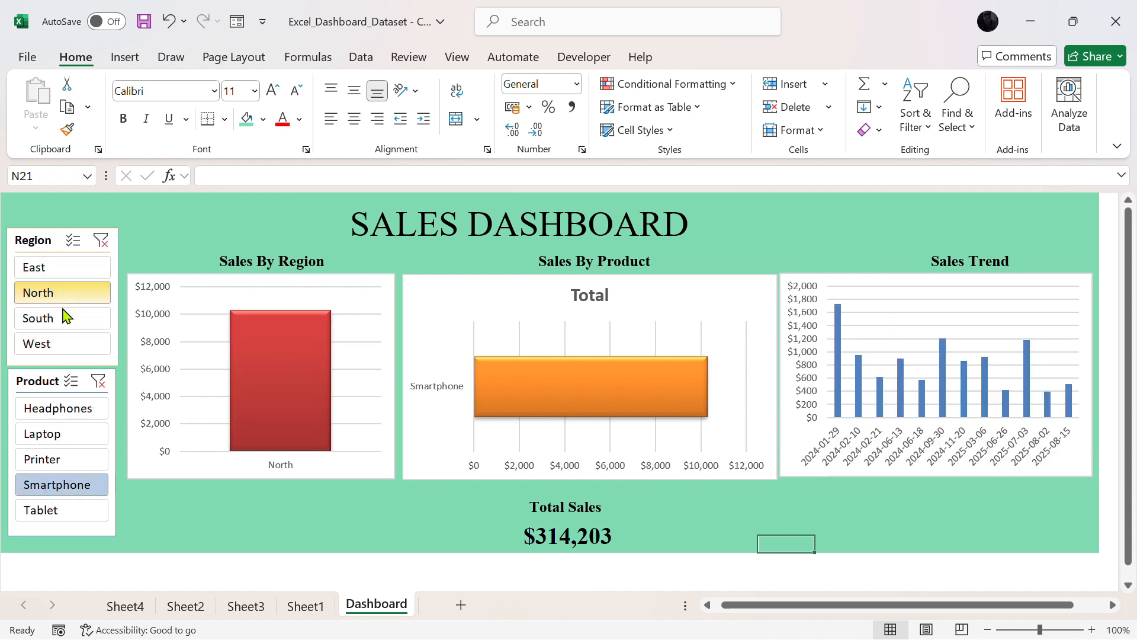
click(98, 384)
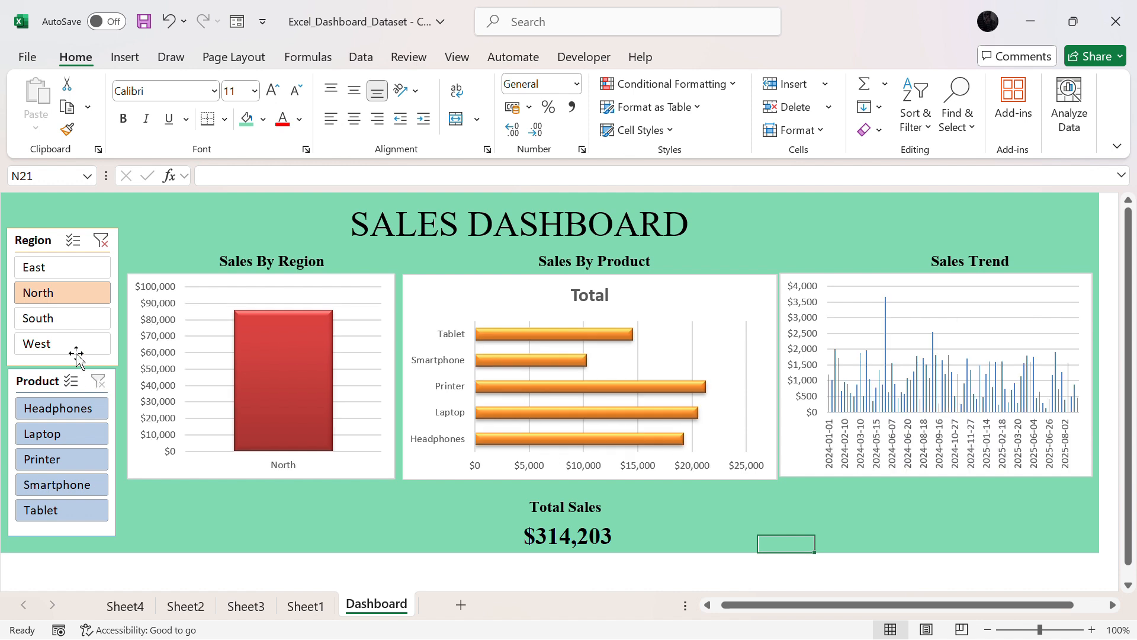
click(50, 324)
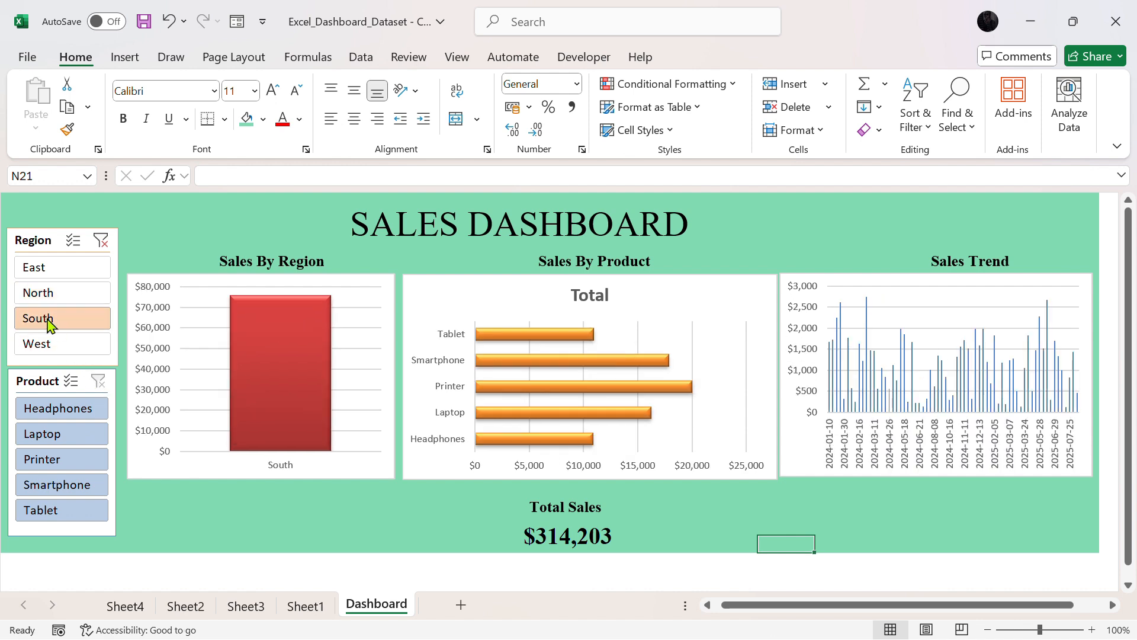
click(34, 272)
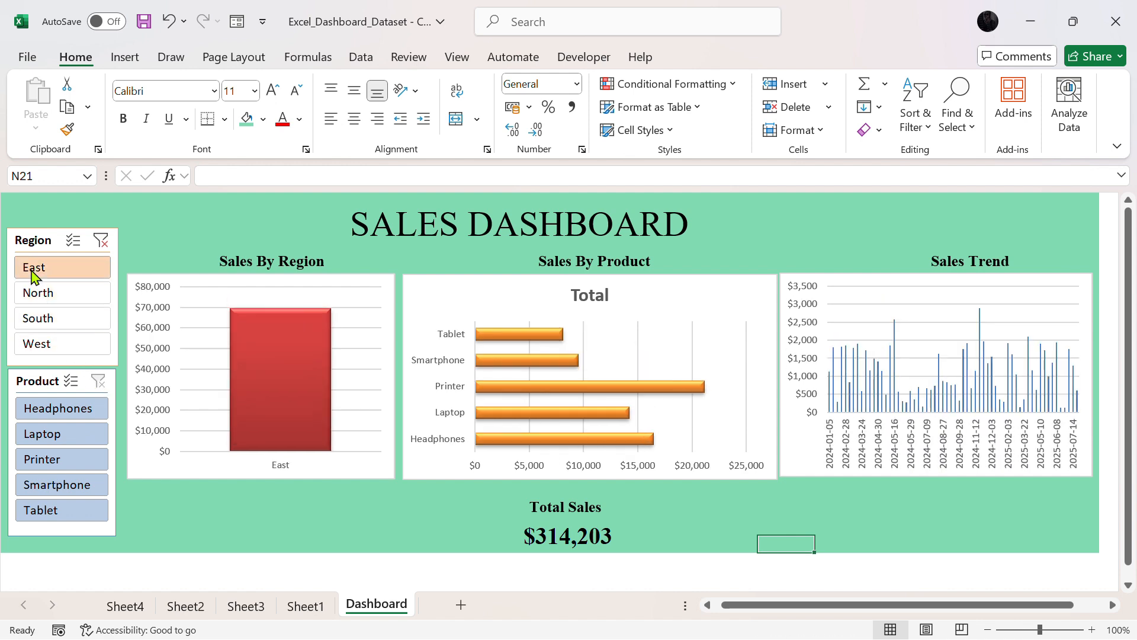
click(30, 323)
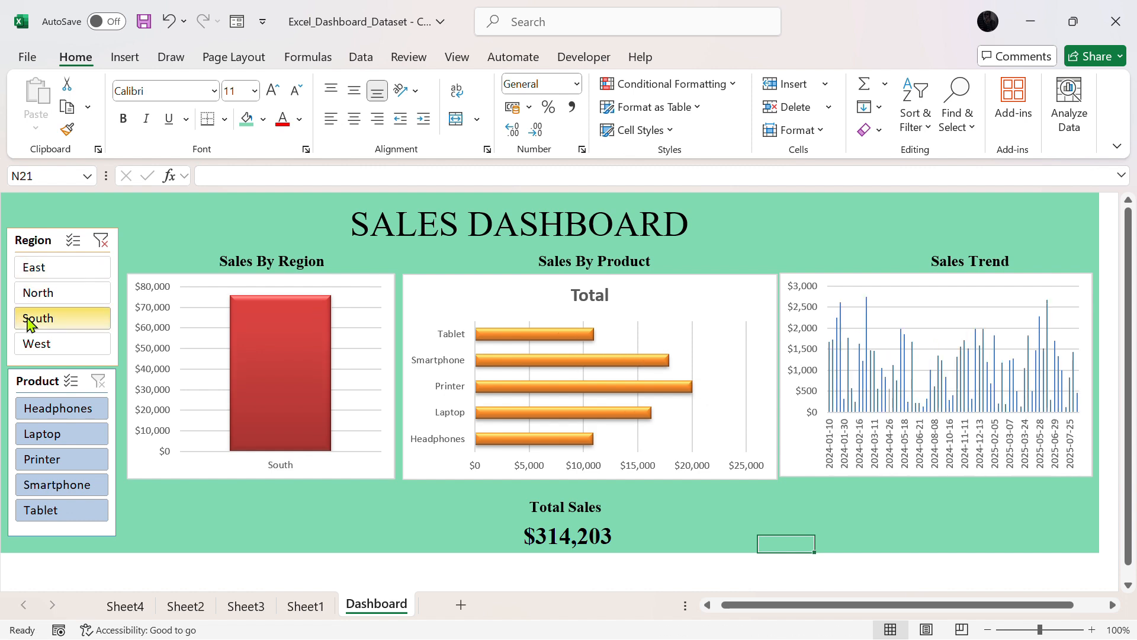
Test the slicers together by filtering the charts to Laptop in South, switching the region to East, and clearing the Product filter
drag(110, 230, 114, 231)
key(ctrl+z)
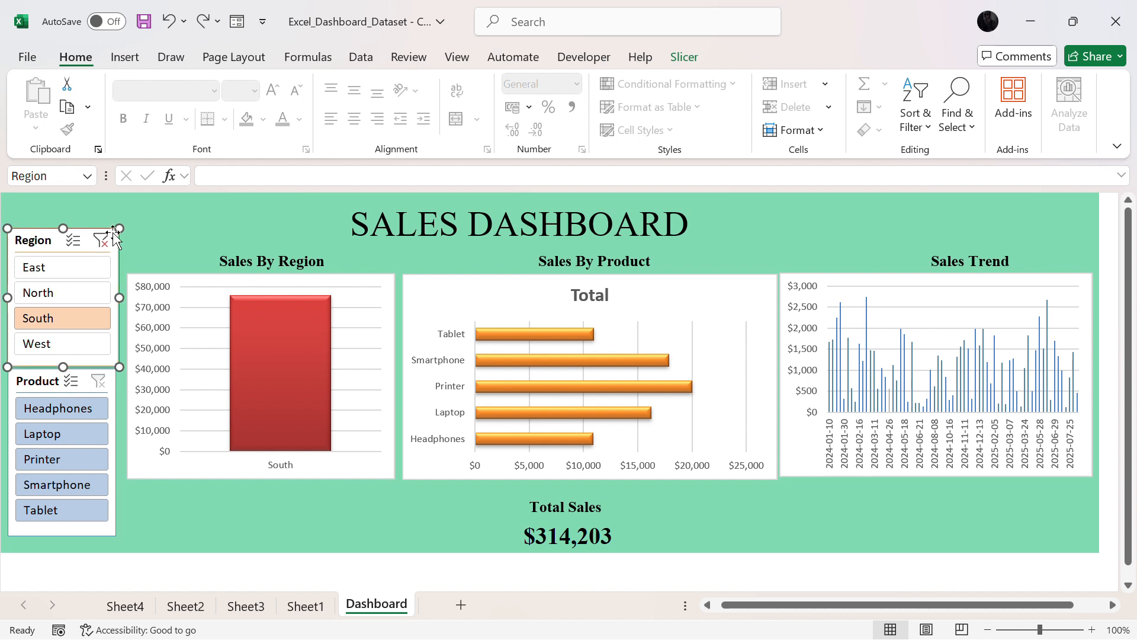
click(56, 435)
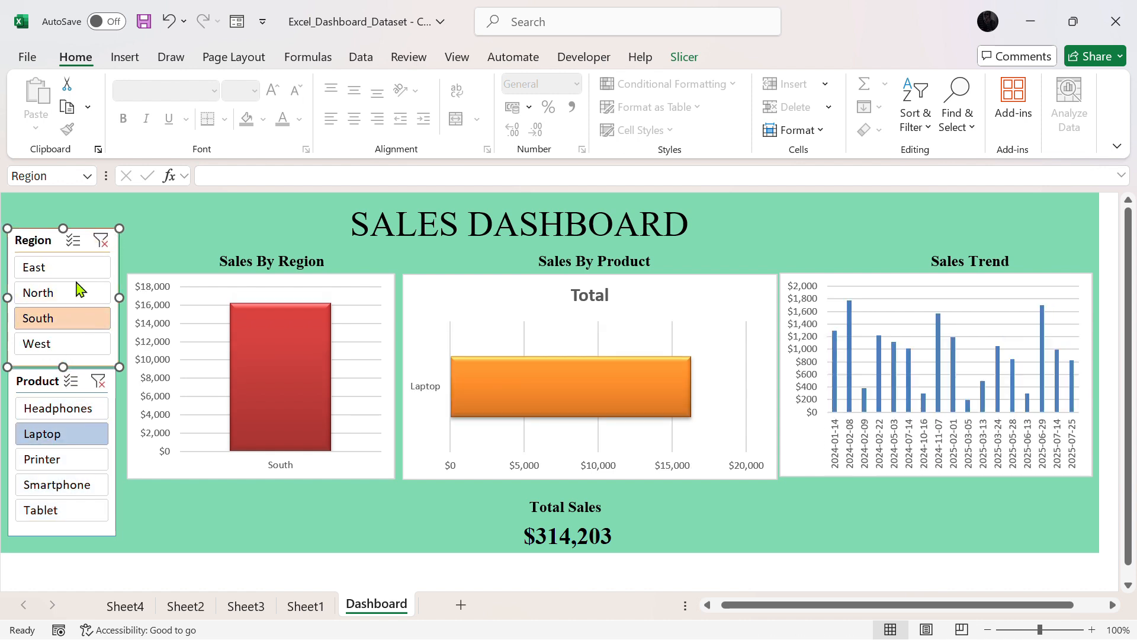
click(73, 263)
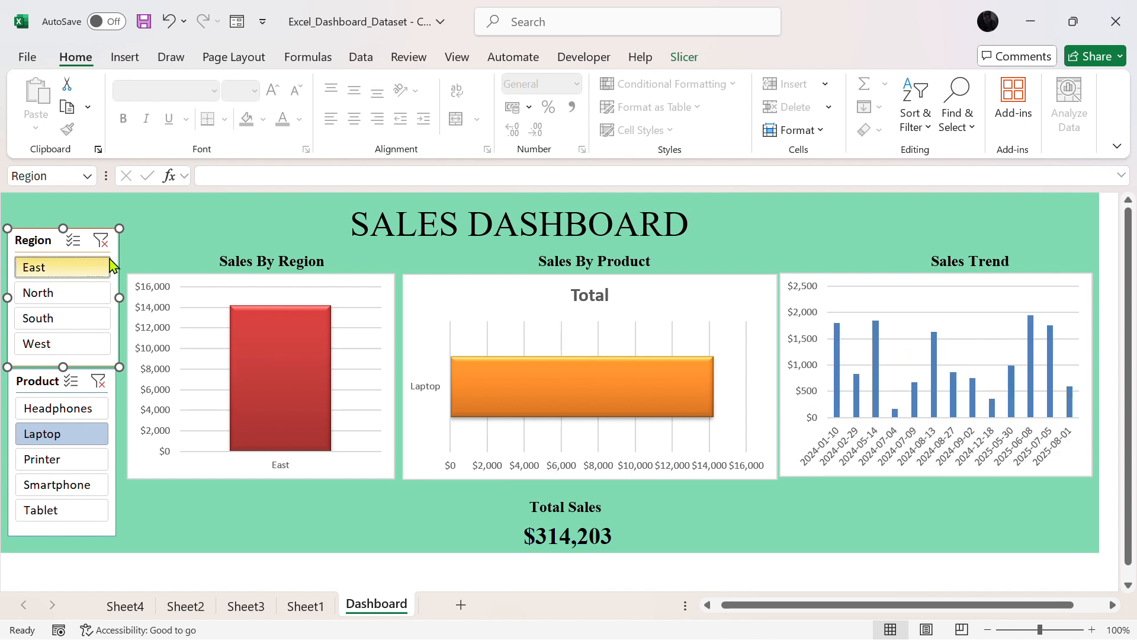
click(153, 253)
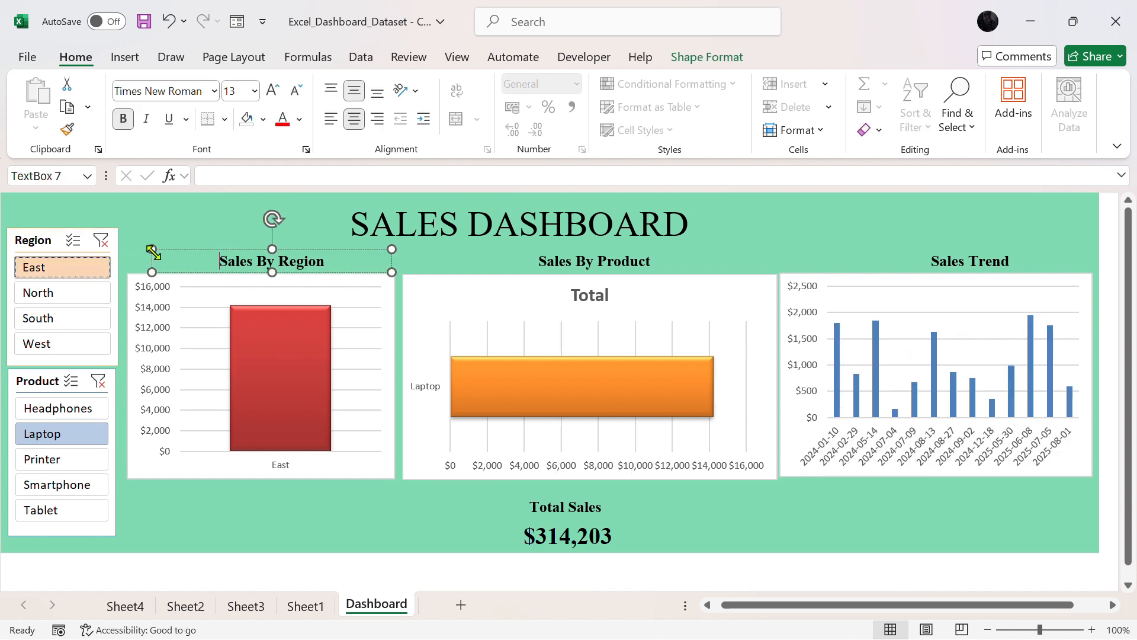
click(98, 385)
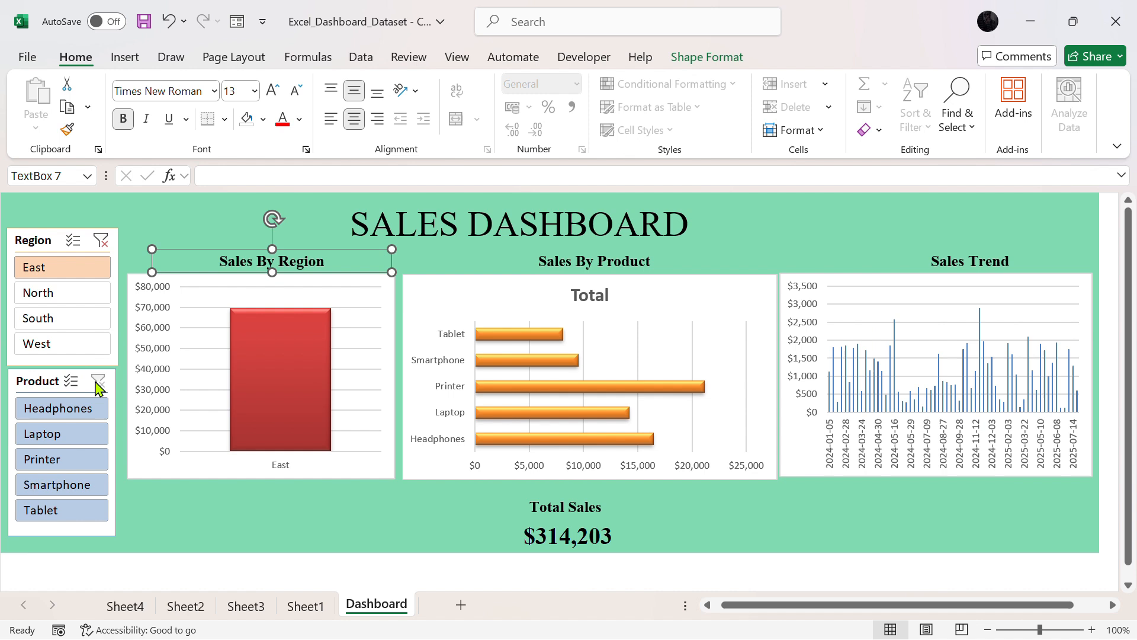
Filter the charts to Headphones in the South region, and clear the Region filter
click(57, 319)
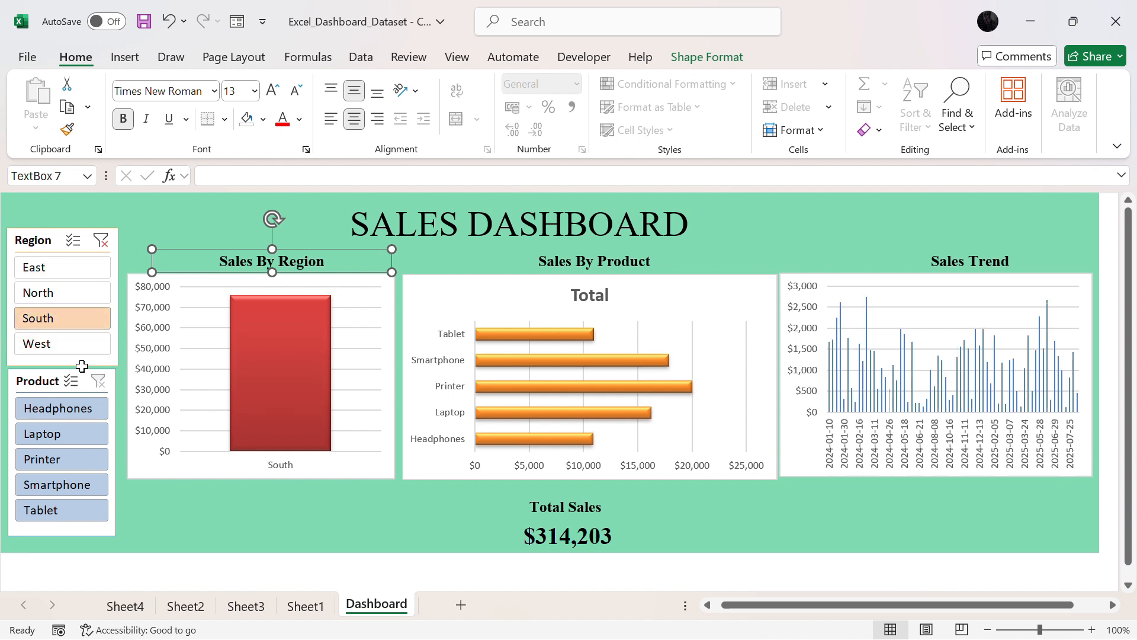
click(66, 416)
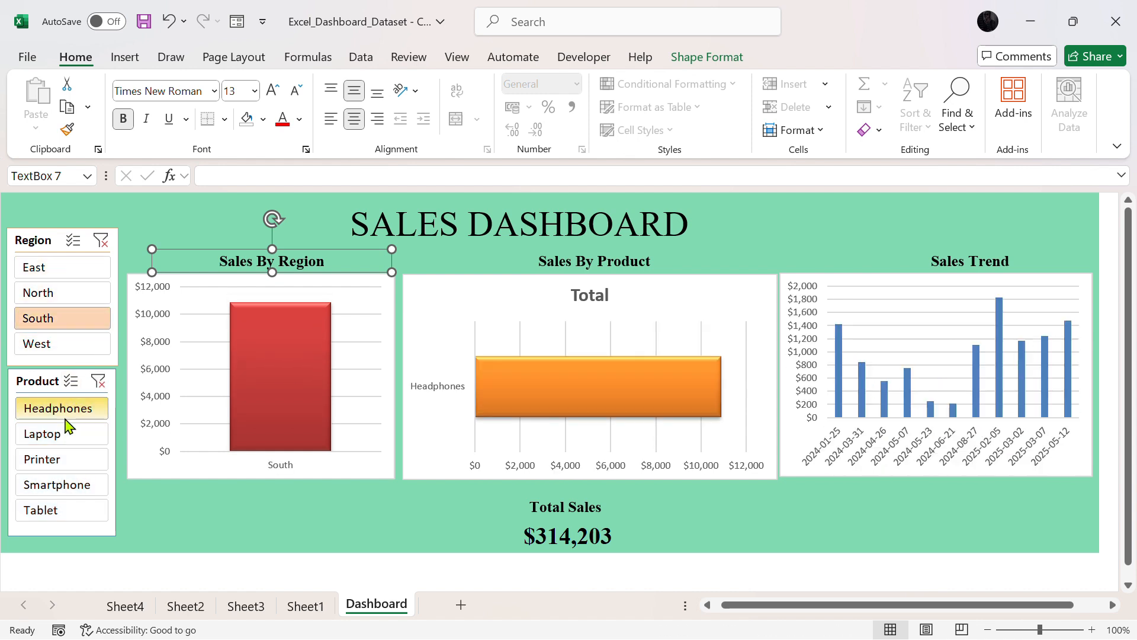
click(101, 242)
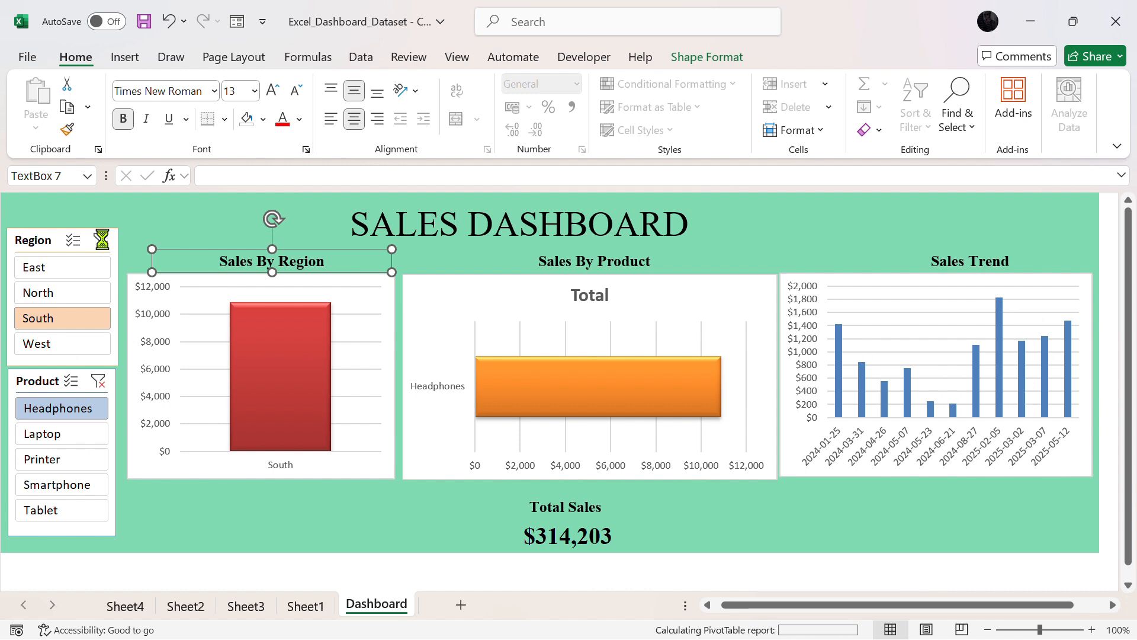
Filter the charts to Printer and Smartphone in turn, restrict the region to South, and switch to Laptop and the North region
click(53, 471)
click(55, 492)
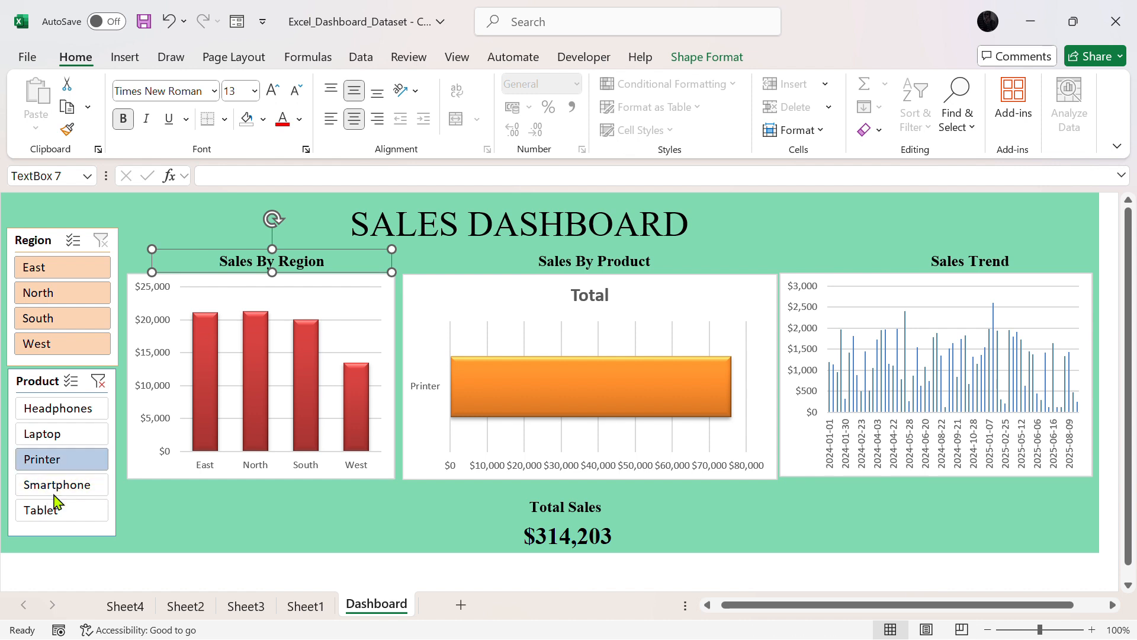
click(59, 318)
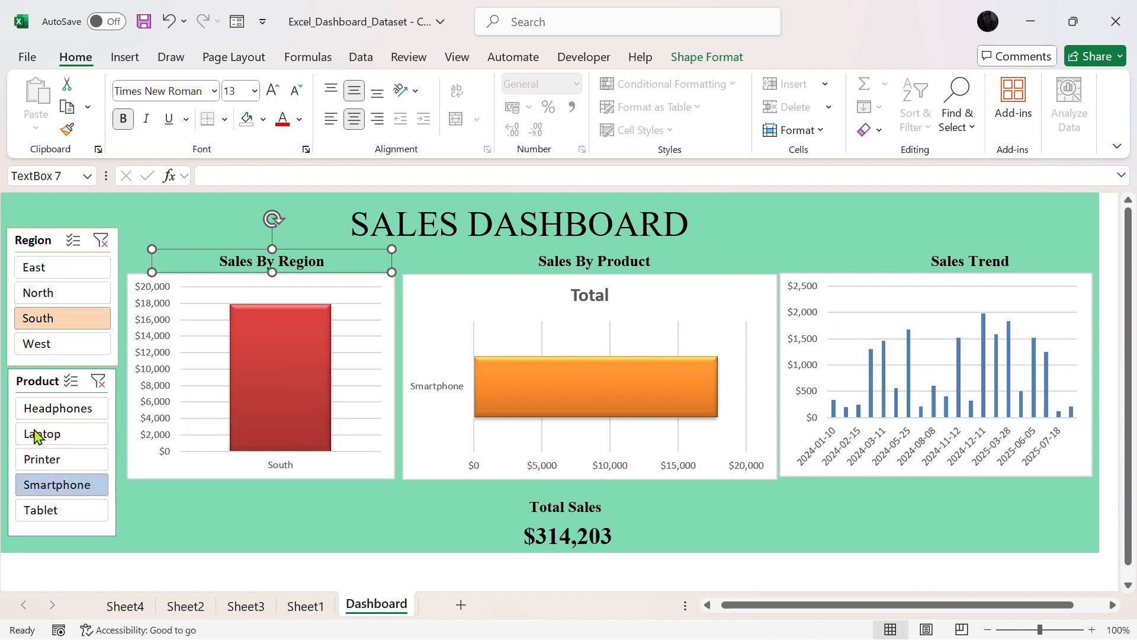
click(37, 436)
click(53, 301)
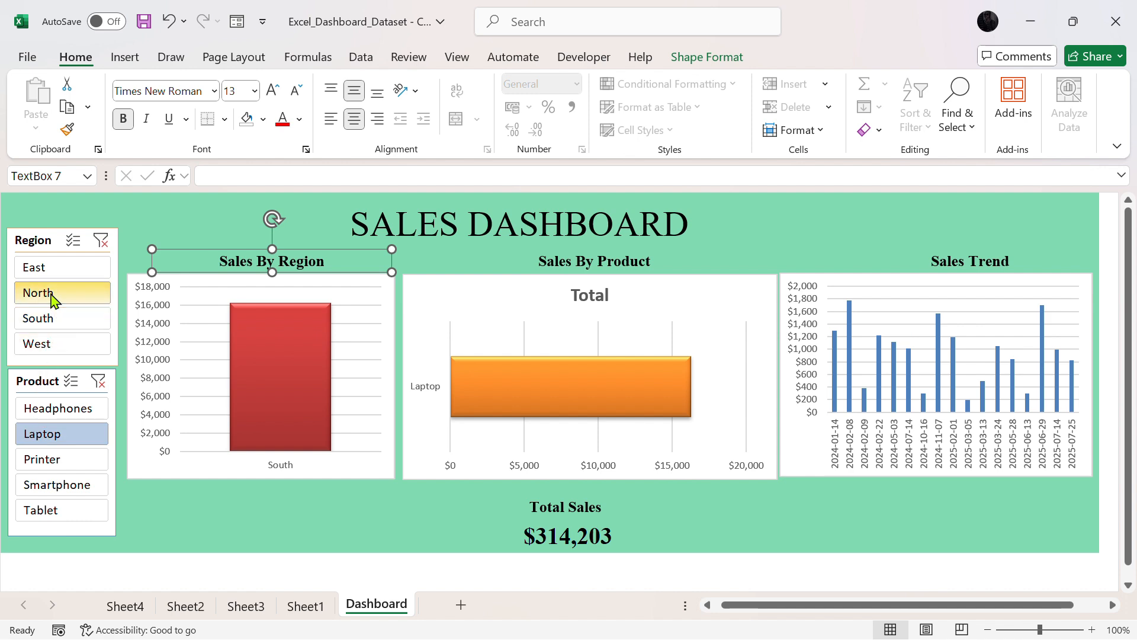